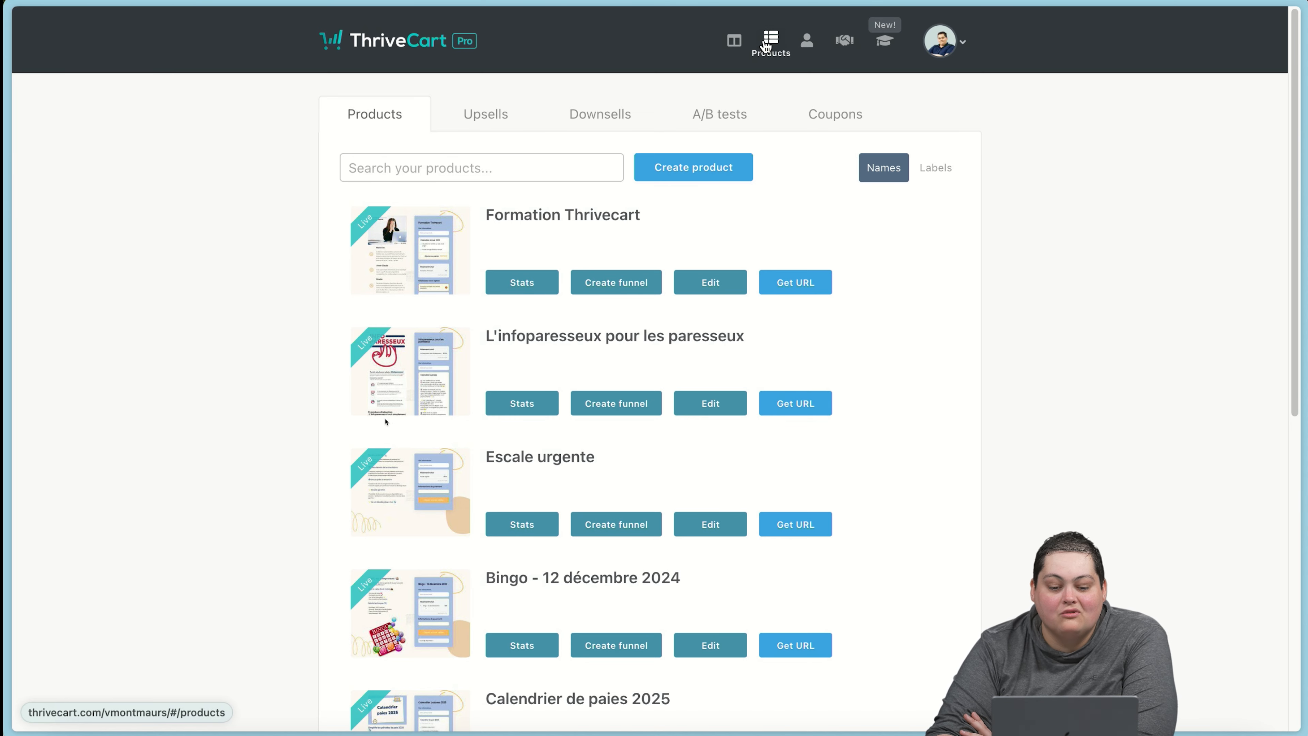
Step: Open the live checkout page of the product "L'infoparesseux pour les paresseux" from the product list
{"action": "scroll", "coordinate": [384, 421], "scroll_direction": "down", "scroll_amount": 5}
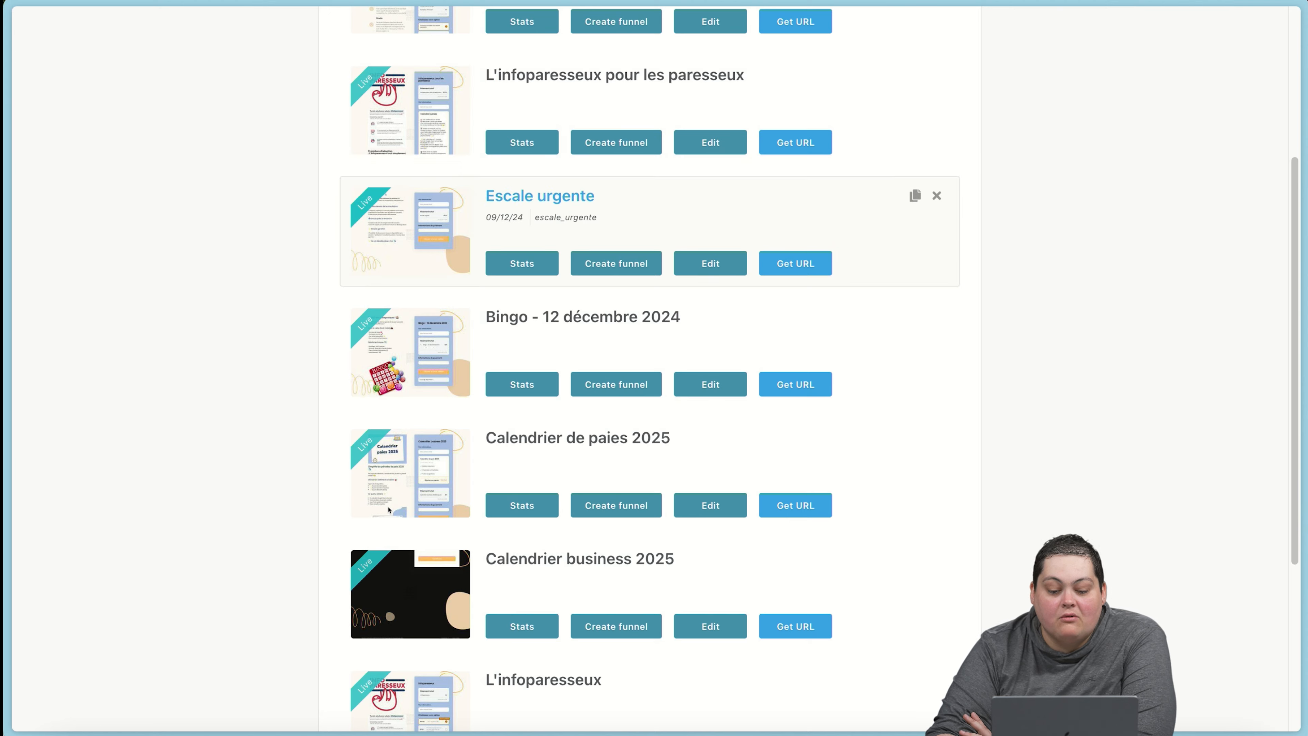
{"action": "scroll", "coordinate": [393, 629], "scroll_direction": "up", "scroll_amount": 5}
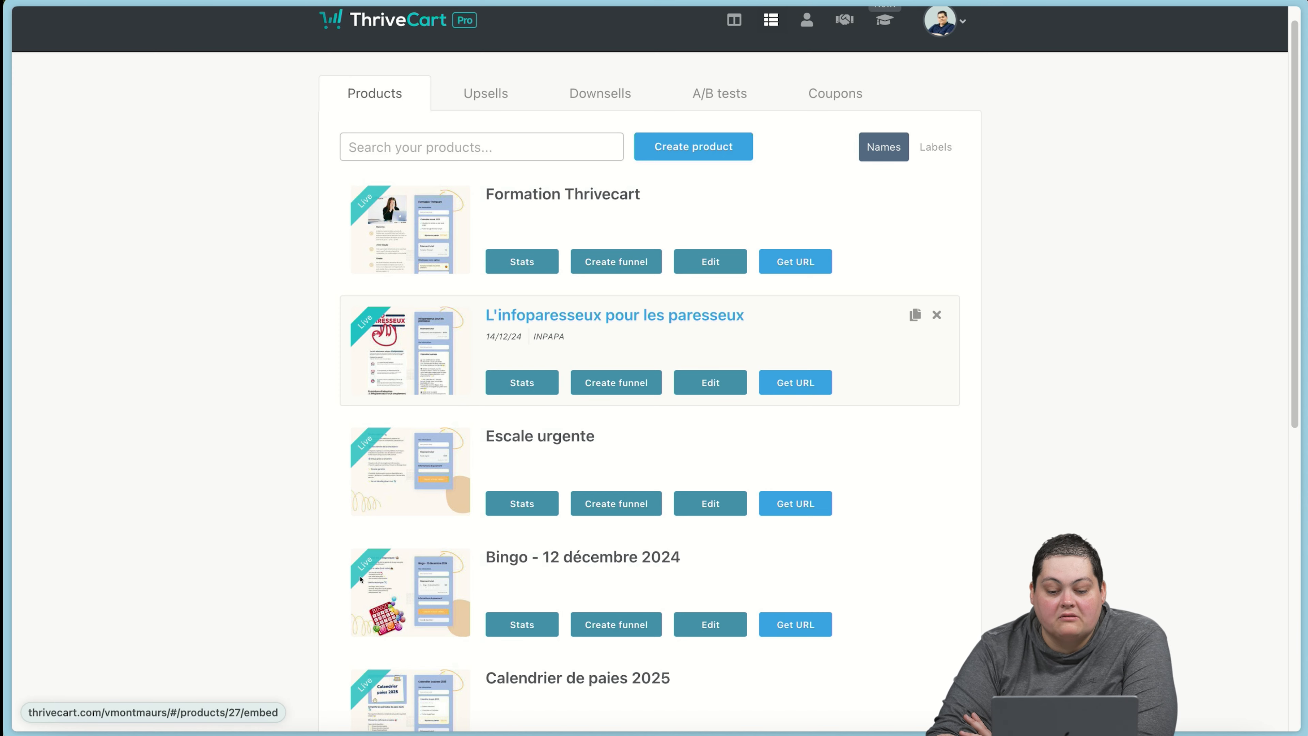
{"action": "left_click", "coordinate": [796, 382]}
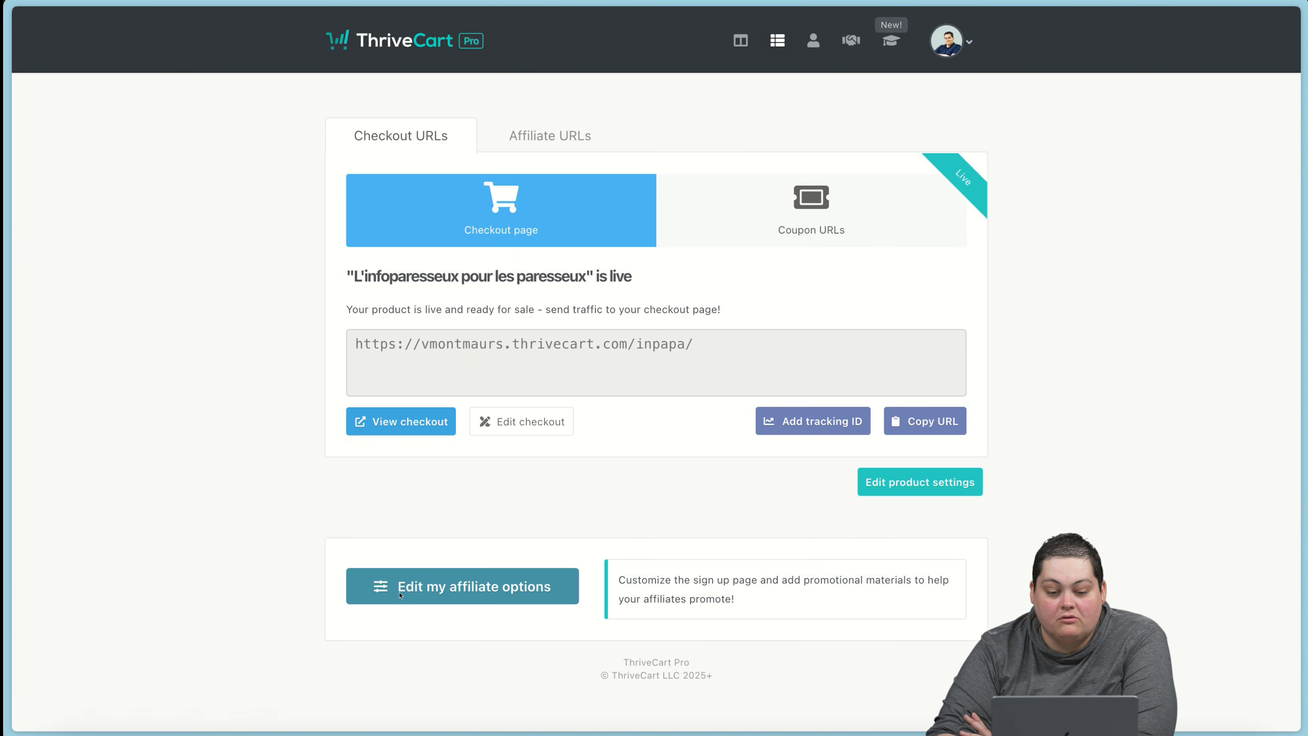
{"action": "left_click", "coordinate": [390, 421]}
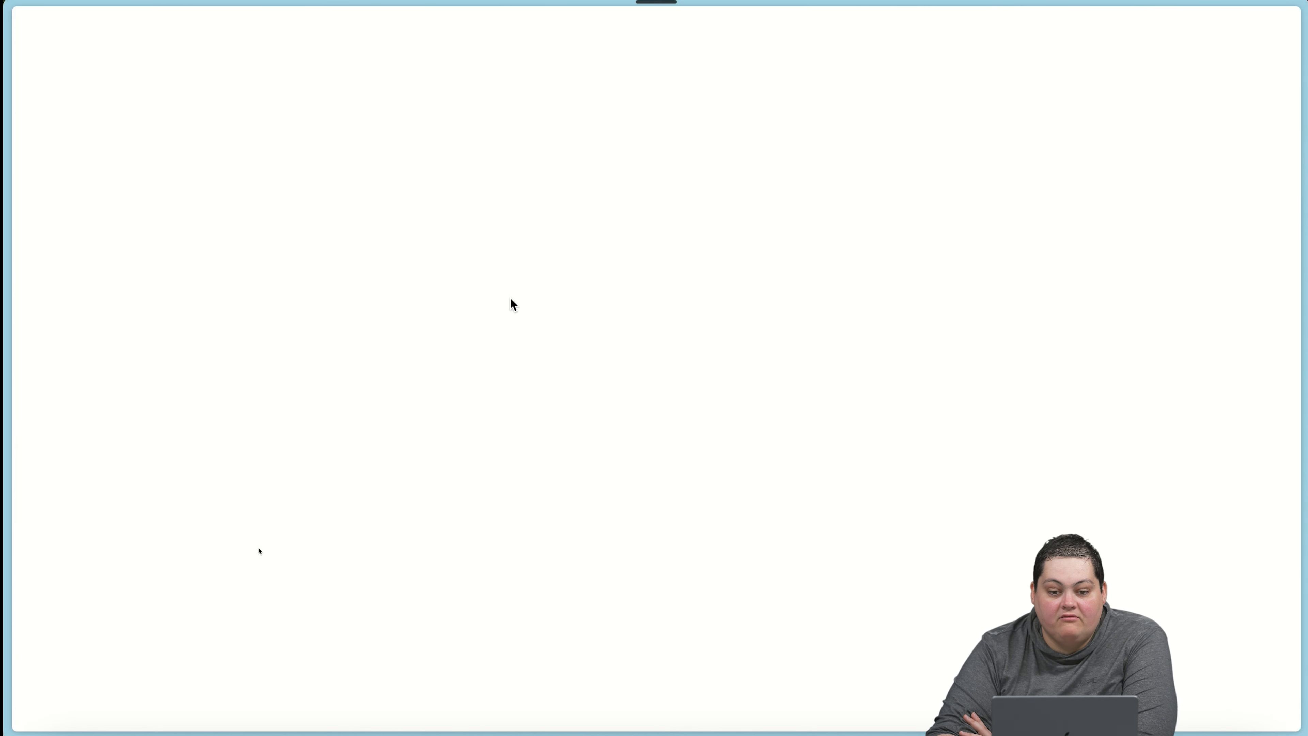
Step: Examine the whole checkout page, including the offer description, customer information form, Calendrier business add-on and payment section
{"action": "scroll", "coordinate": [510, 297], "scroll_direction": "down", "scroll_amount": 2}
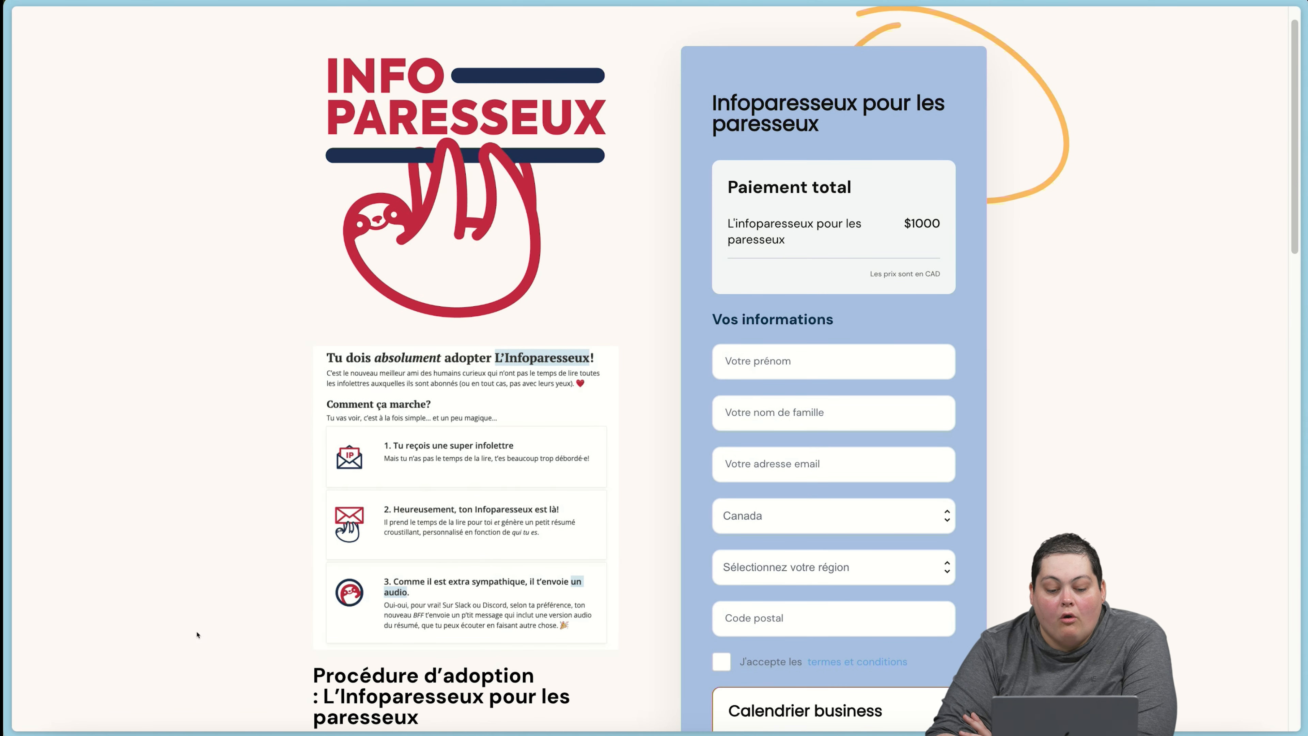
{"action": "scroll", "coordinate": [197, 634], "scroll_direction": "down", "scroll_amount": 8}
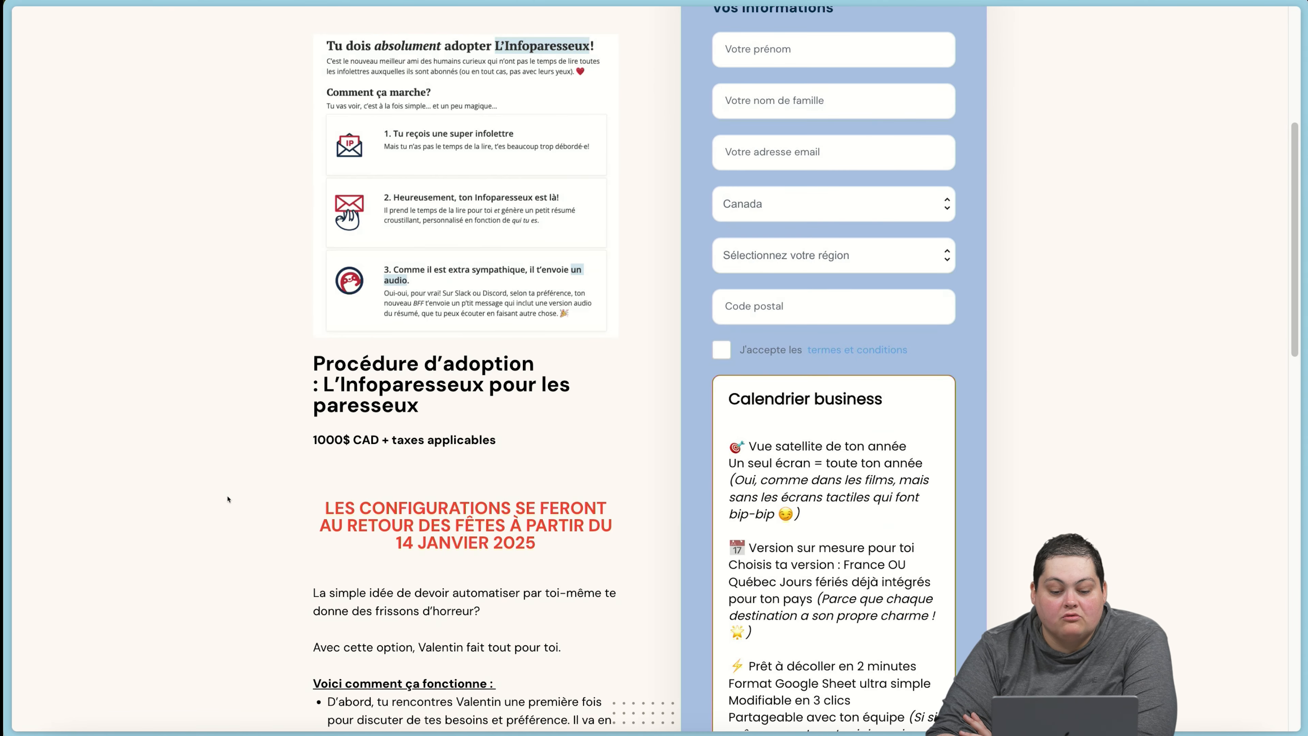
{"action": "scroll", "coordinate": [227, 499], "scroll_direction": "down", "scroll_amount": 1}
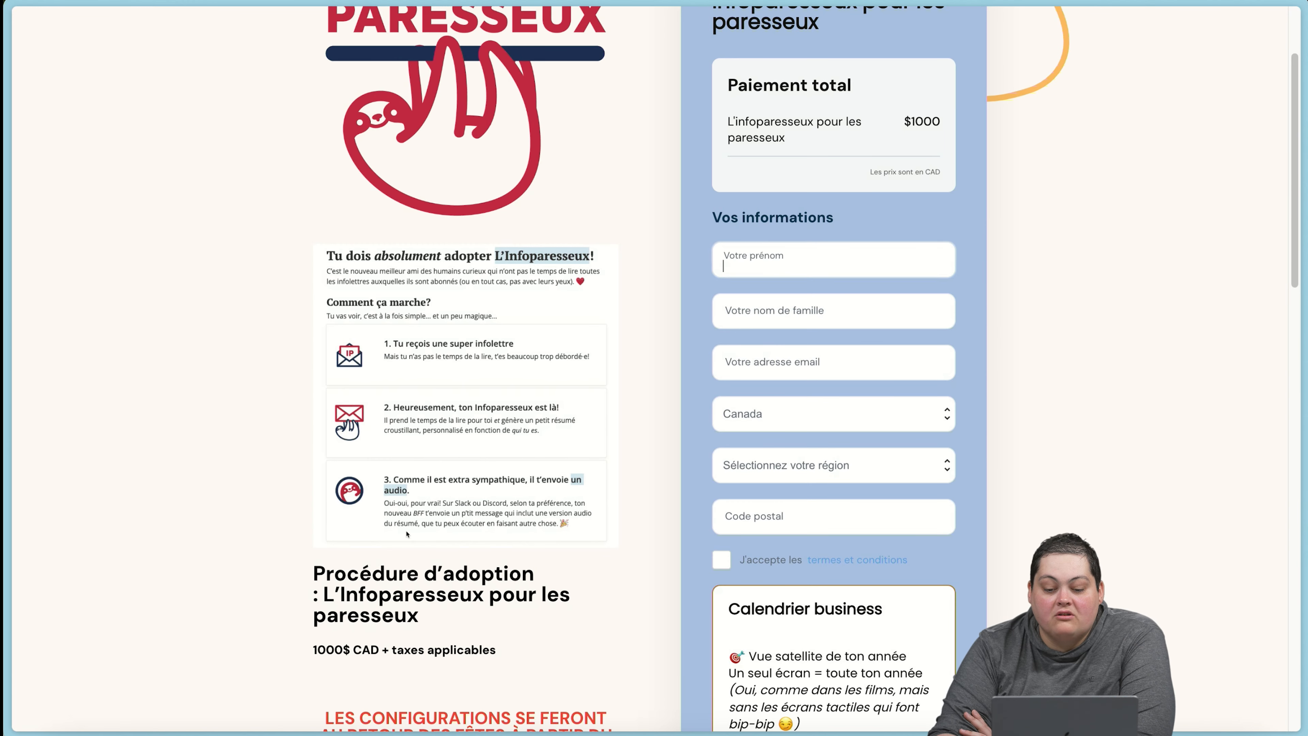
{"action": "left_click", "coordinate": [585, 525]}
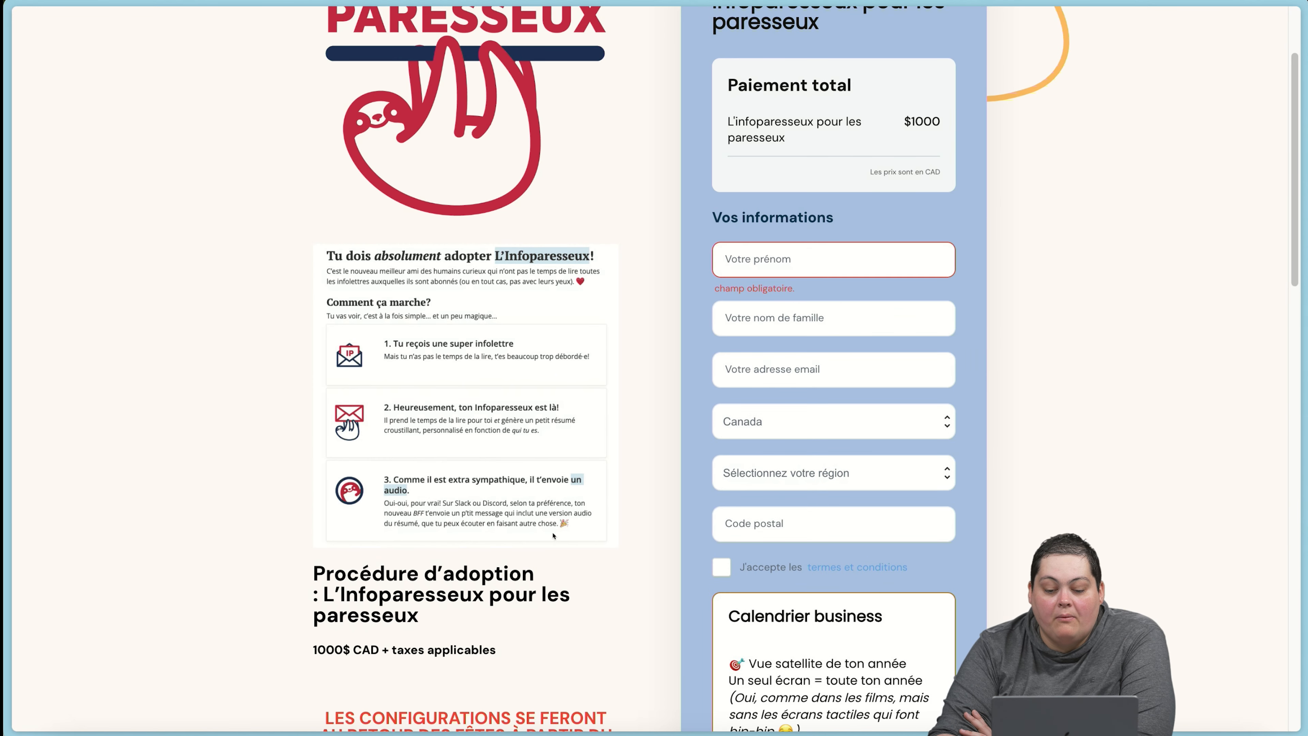
{"action": "scroll", "coordinate": [382, 570], "scroll_direction": "down", "scroll_amount": 1}
{"action": "scroll", "coordinate": [406, 576], "scroll_direction": "down", "scroll_amount": 3}
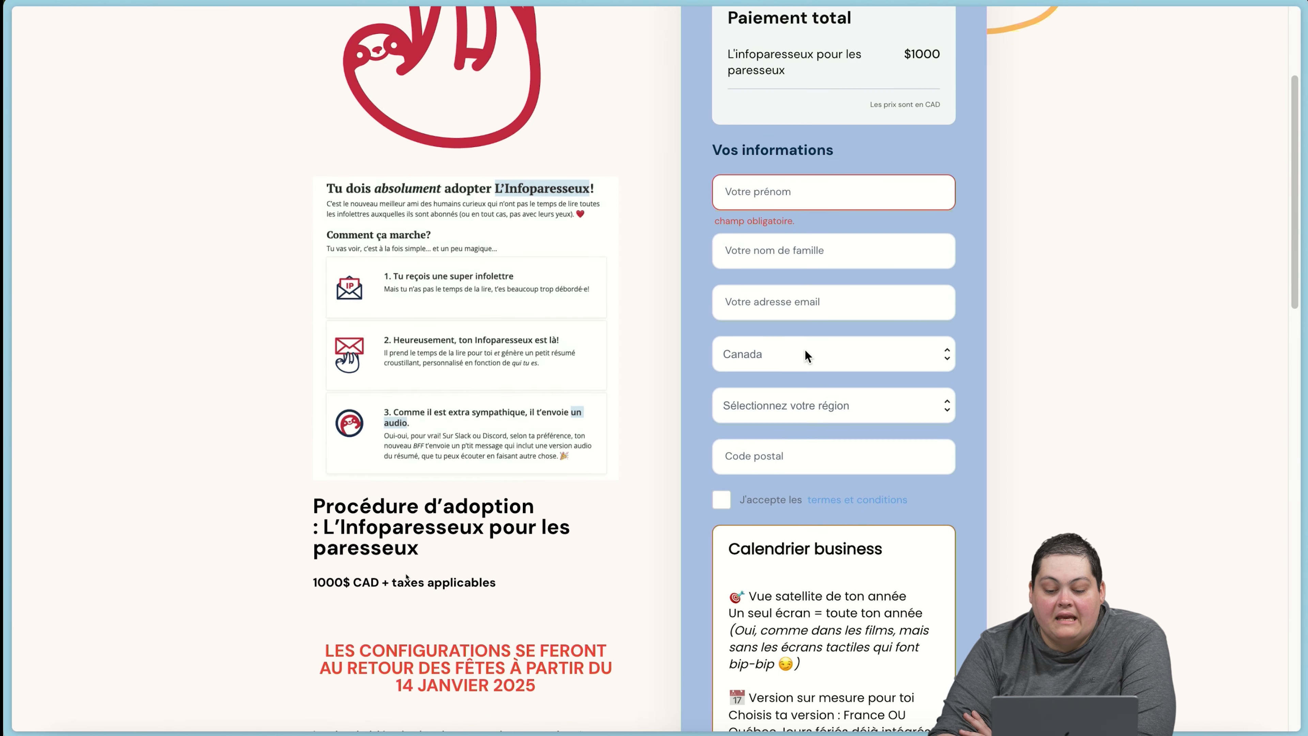
{"action": "scroll", "coordinate": [366, 627], "scroll_direction": "down", "scroll_amount": 20}
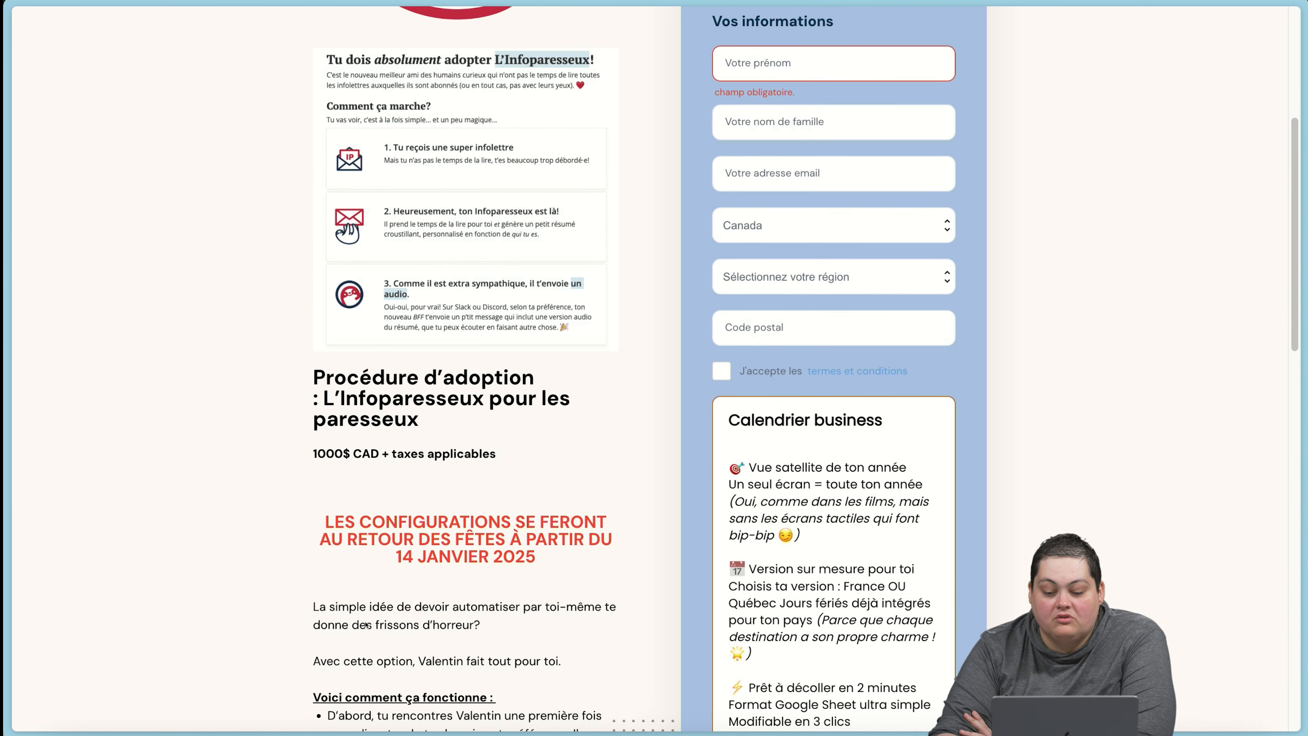
{"action": "scroll", "coordinate": [419, 594], "scroll_direction": "up", "scroll_amount": 3}
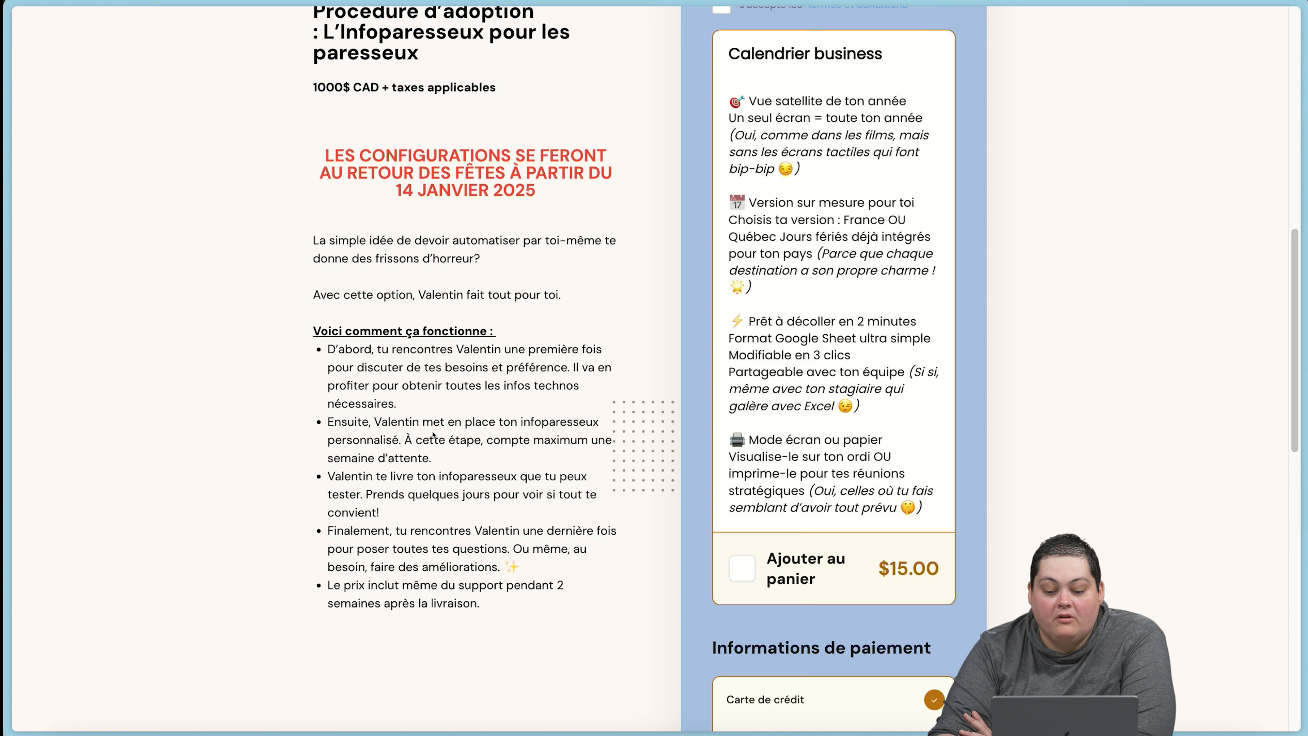
{"action": "scroll", "coordinate": [418, 476], "scroll_direction": "down", "scroll_amount": 17}
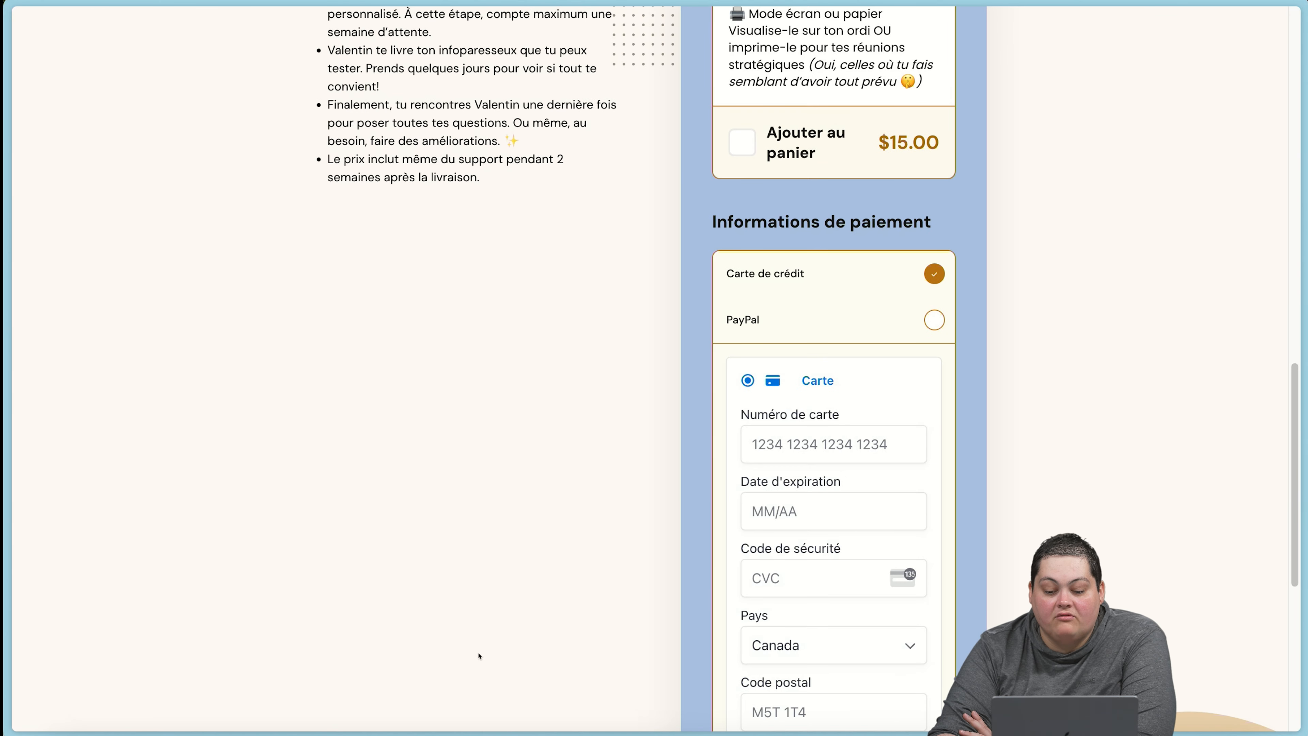
{"action": "scroll", "coordinate": [464, 634], "scroll_direction": "down", "scroll_amount": 2}
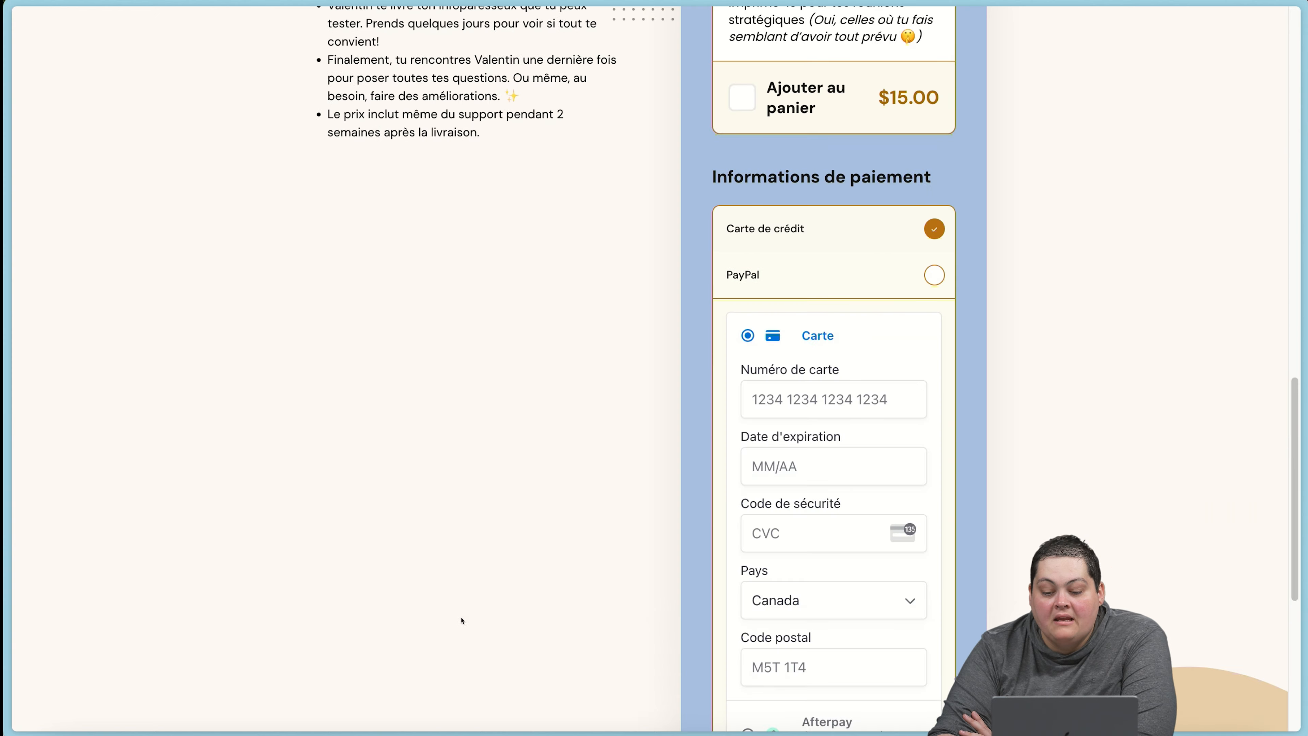
{"action": "scroll", "coordinate": [382, 554], "scroll_direction": "up", "scroll_amount": 20}
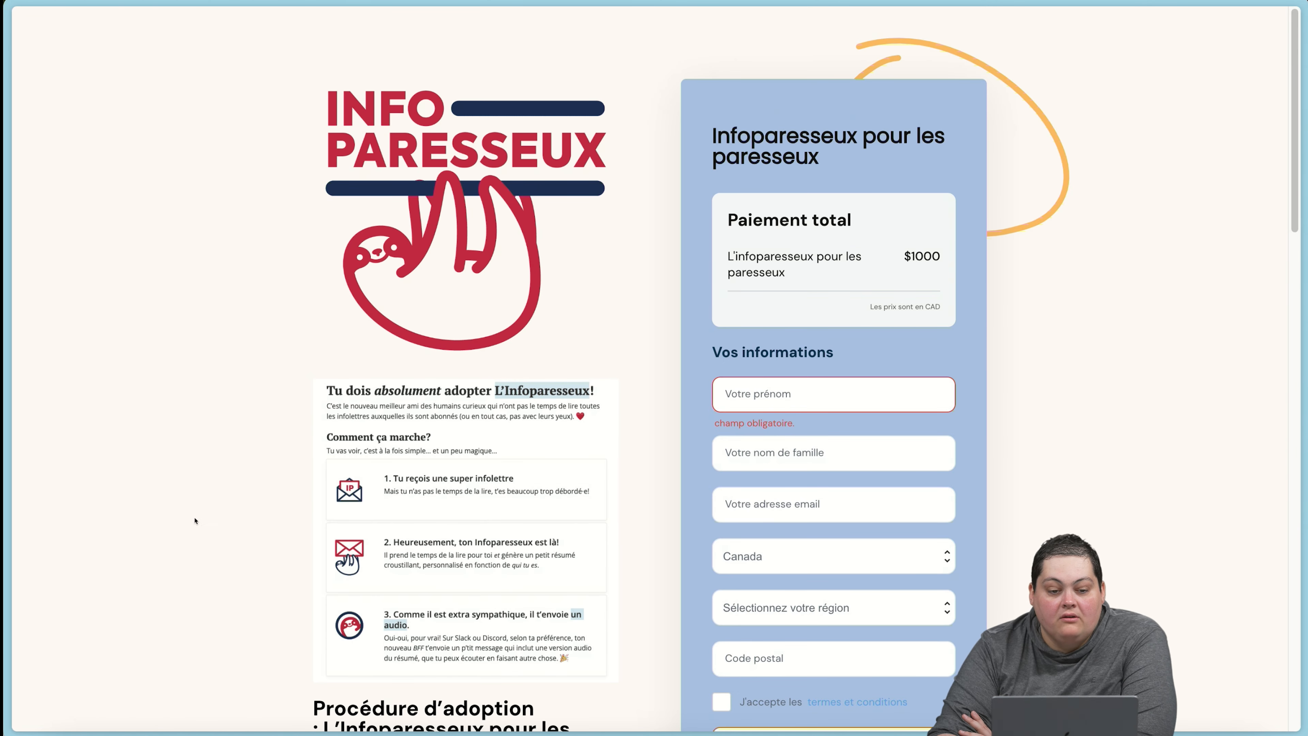
Step: Return to the ThriveCart dashboard and open a preview of the L'infoparesseux course
{"action": "left_click", "coordinate": [78, 639]}
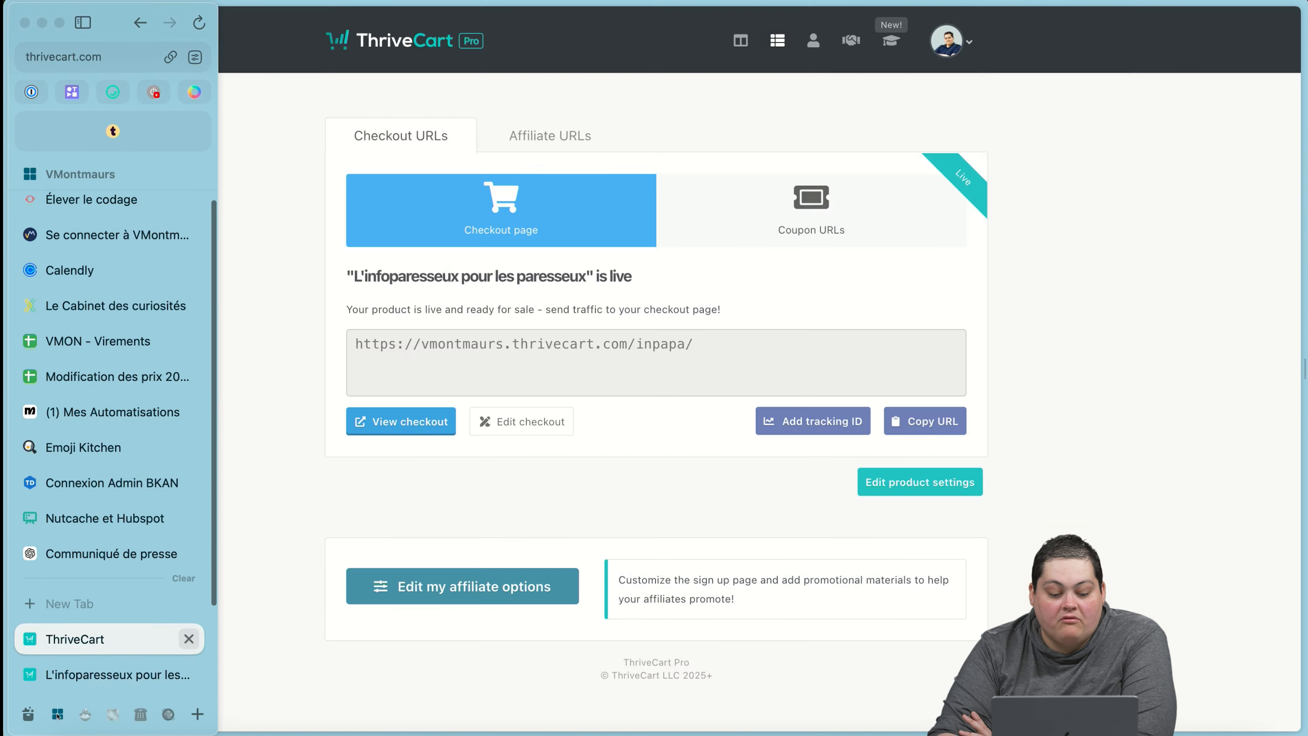
{"action": "left_click", "coordinate": [896, 51]}
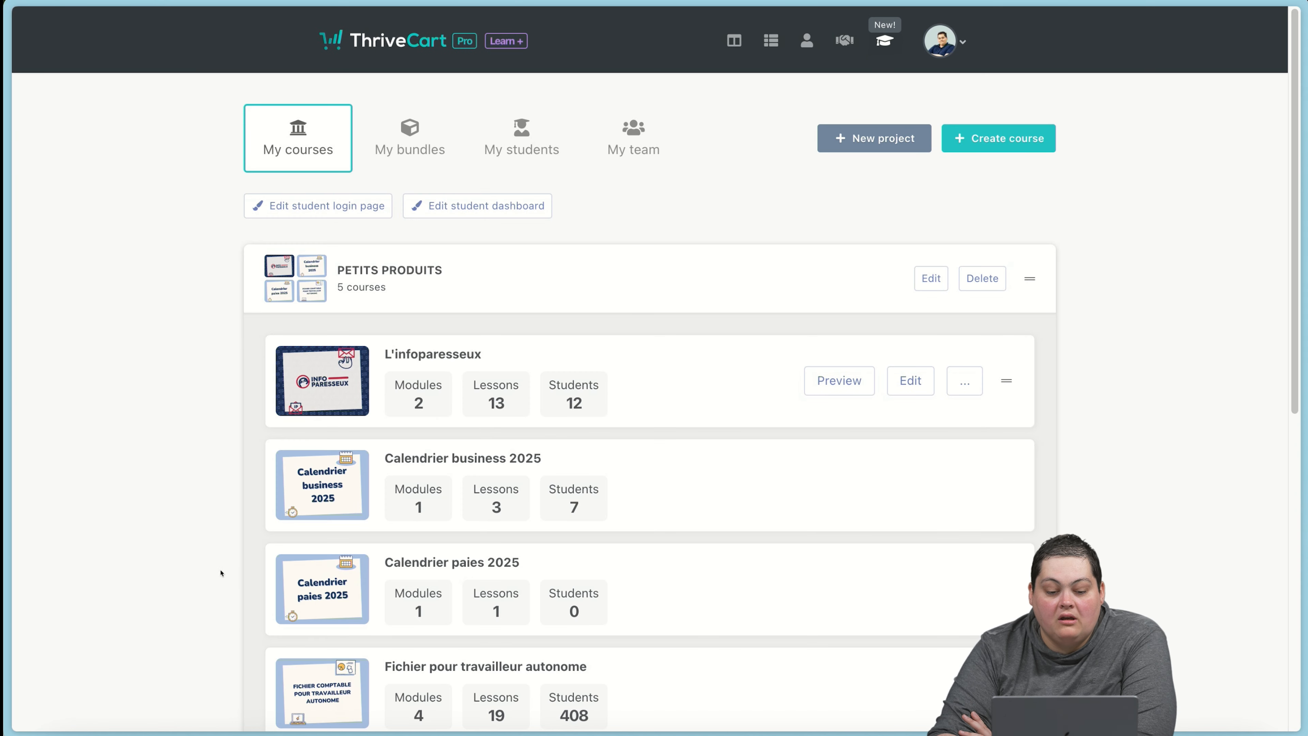
{"action": "left_click", "coordinate": [841, 391]}
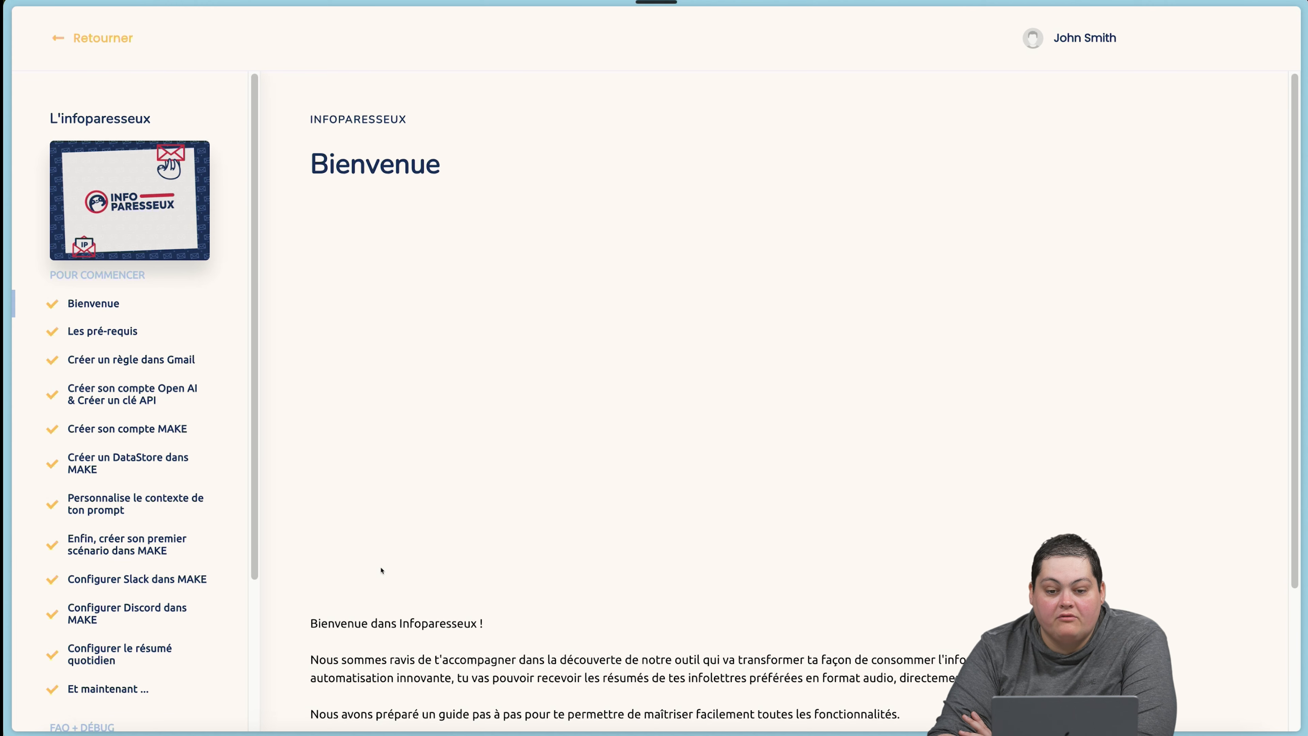
Step: Look through the course's Bienvenue lesson and the lesson list down to the FAQ + Débug module
{"action": "scroll", "coordinate": [419, 533], "scroll_direction": "down", "scroll_amount": 4}
{"action": "scroll", "coordinate": [414, 532], "scroll_direction": "down", "scroll_amount": 2}
{"action": "scroll", "coordinate": [394, 500], "scroll_direction": "up", "scroll_amount": 2}
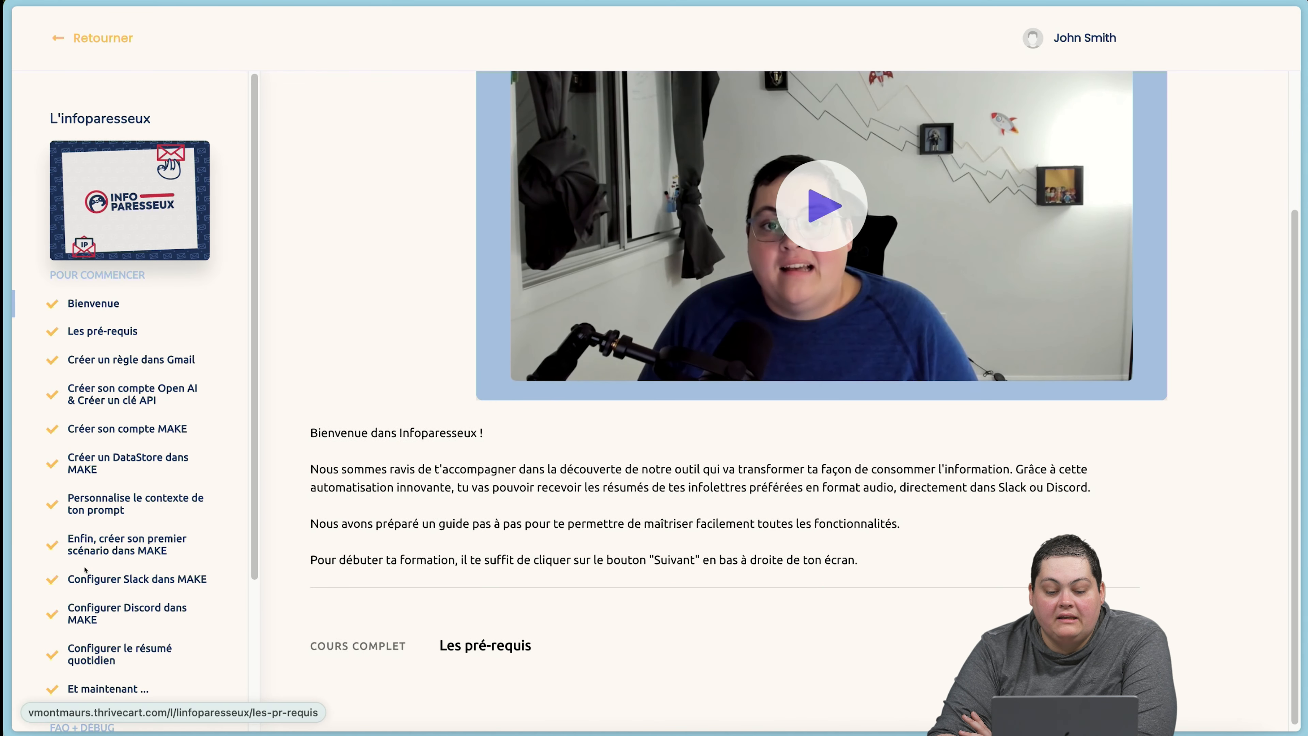
{"action": "scroll", "coordinate": [54, 613], "scroll_direction": "down", "scroll_amount": 1}
{"action": "scroll", "coordinate": [54, 613], "scroll_direction": "down", "scroll_amount": 5}
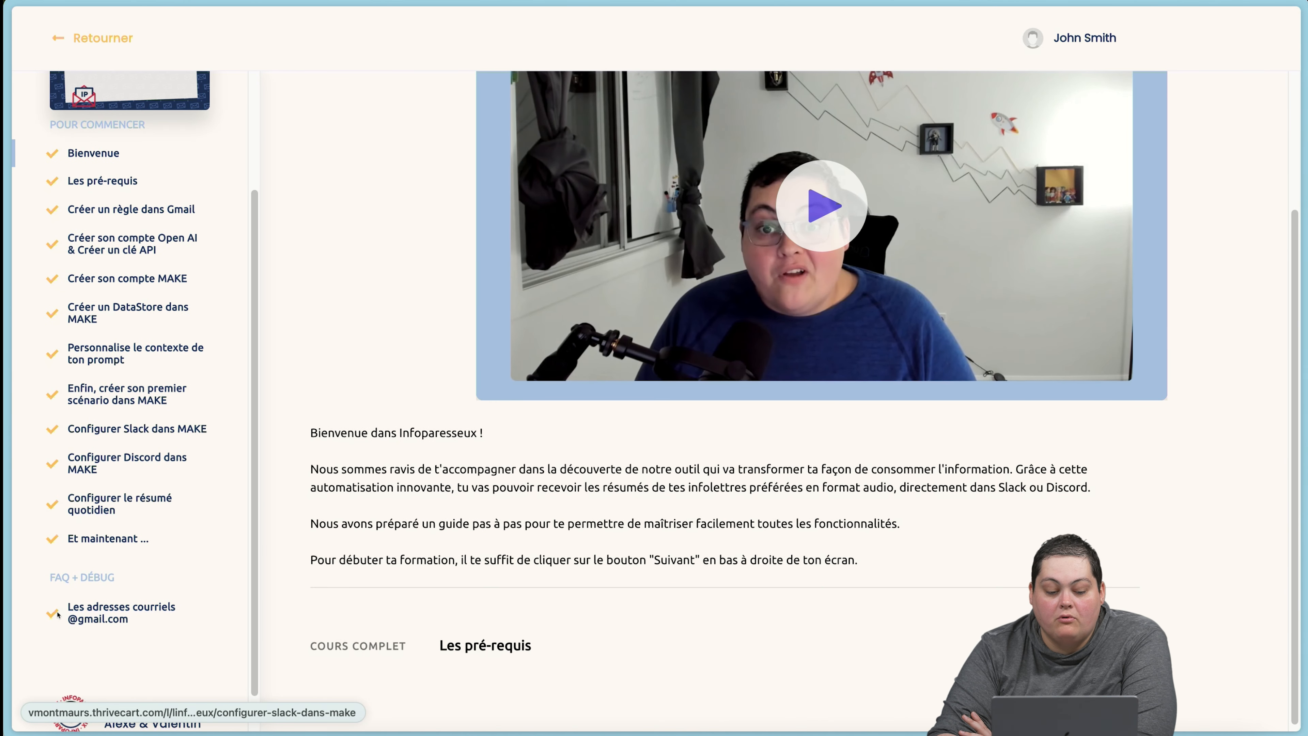
{"action": "scroll", "coordinate": [59, 614], "scroll_direction": "up", "scroll_amount": 5}
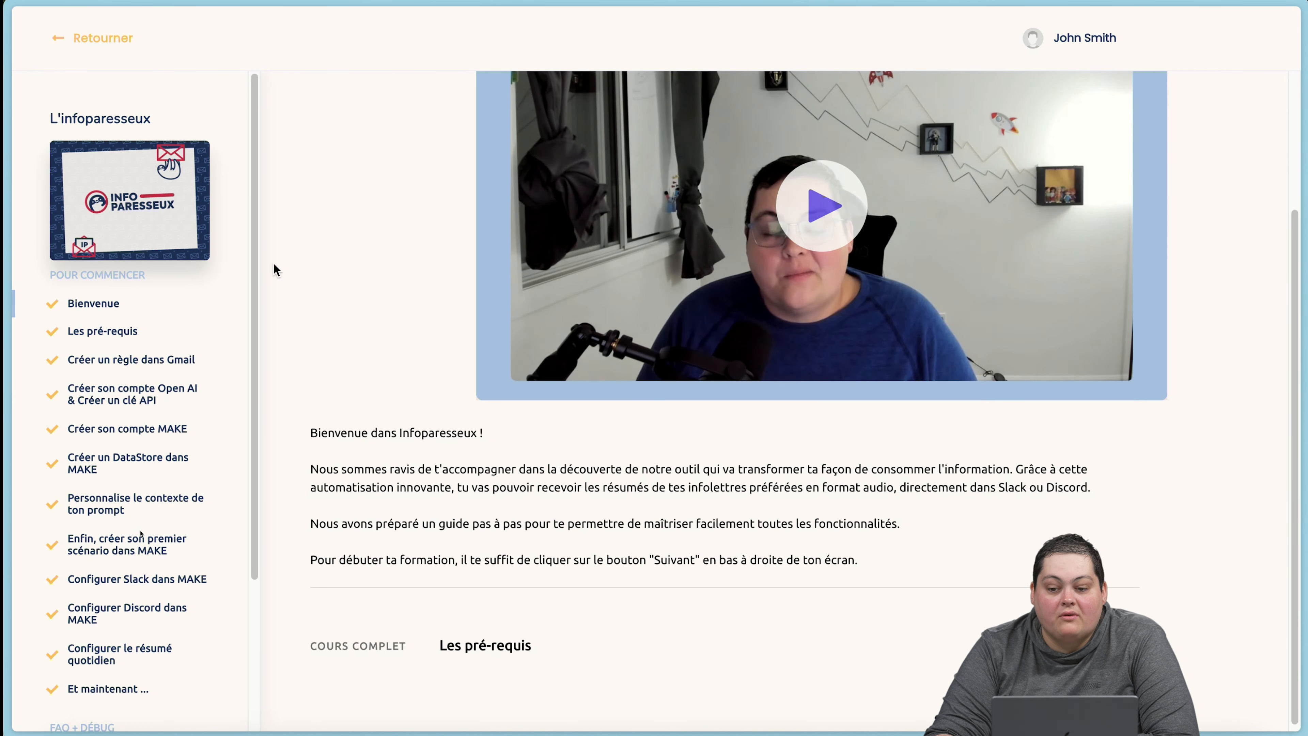
Step: Go back to the ThriveCart dashboard and look through its product list
{"action": "mouse_move", "coordinate": [5, 515]}
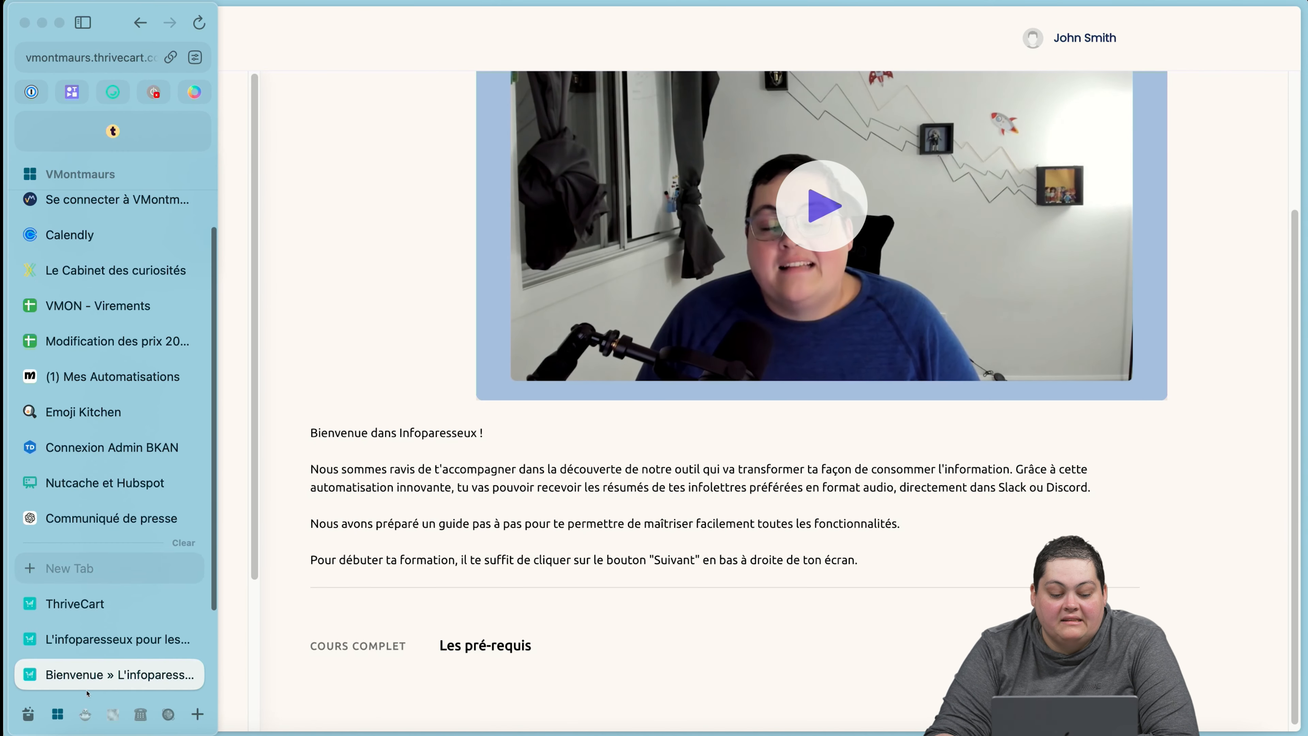
{"action": "left_click", "coordinate": [93, 603]}
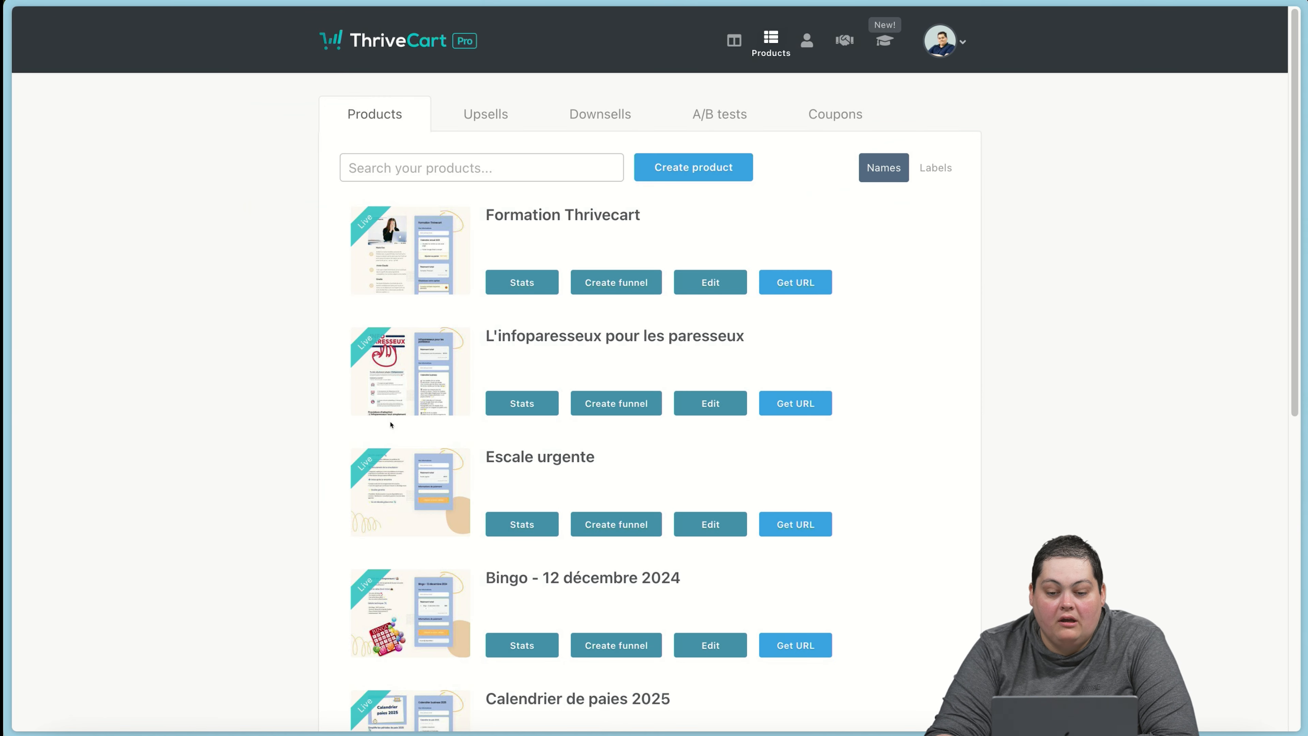
{"action": "scroll", "coordinate": [787, 363], "scroll_direction": "down", "scroll_amount": 5}
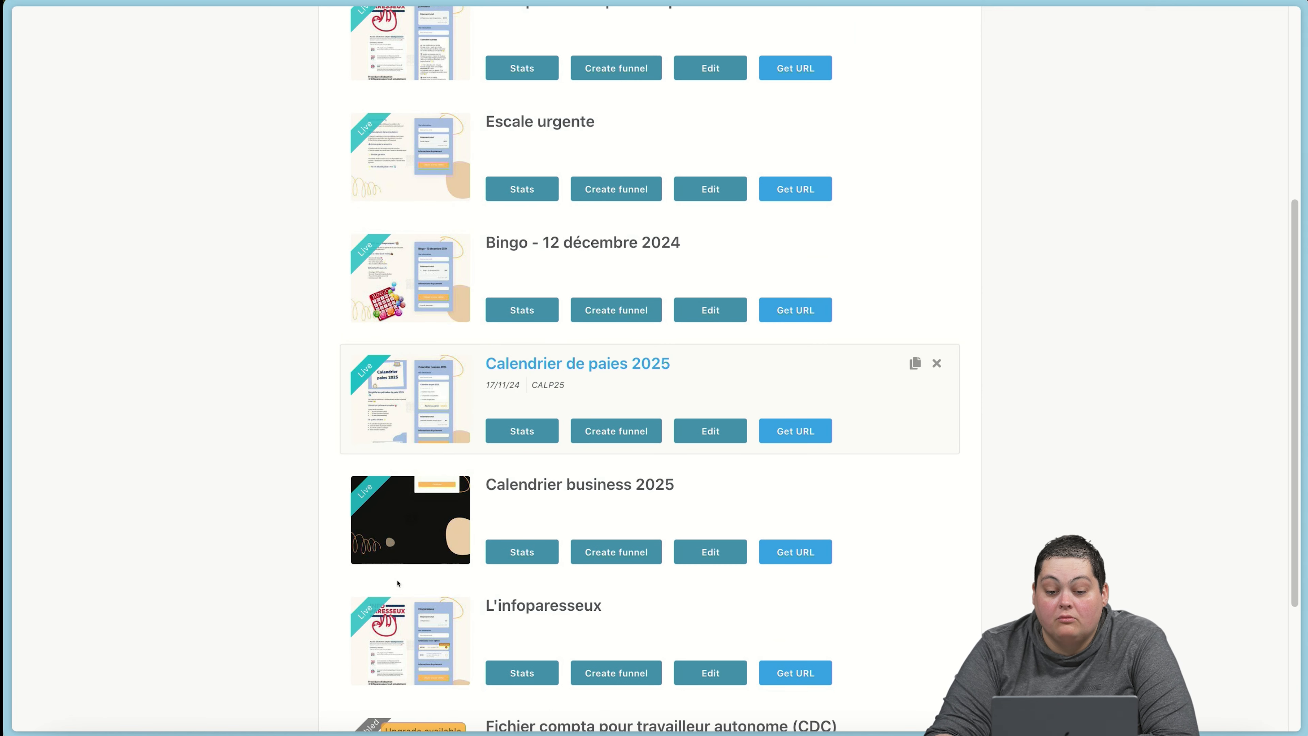
{"action": "scroll", "coordinate": [787, 363], "scroll_direction": "up", "scroll_amount": 4}
{"action": "scroll", "coordinate": [788, 365], "scroll_direction": "up", "scroll_amount": 1}
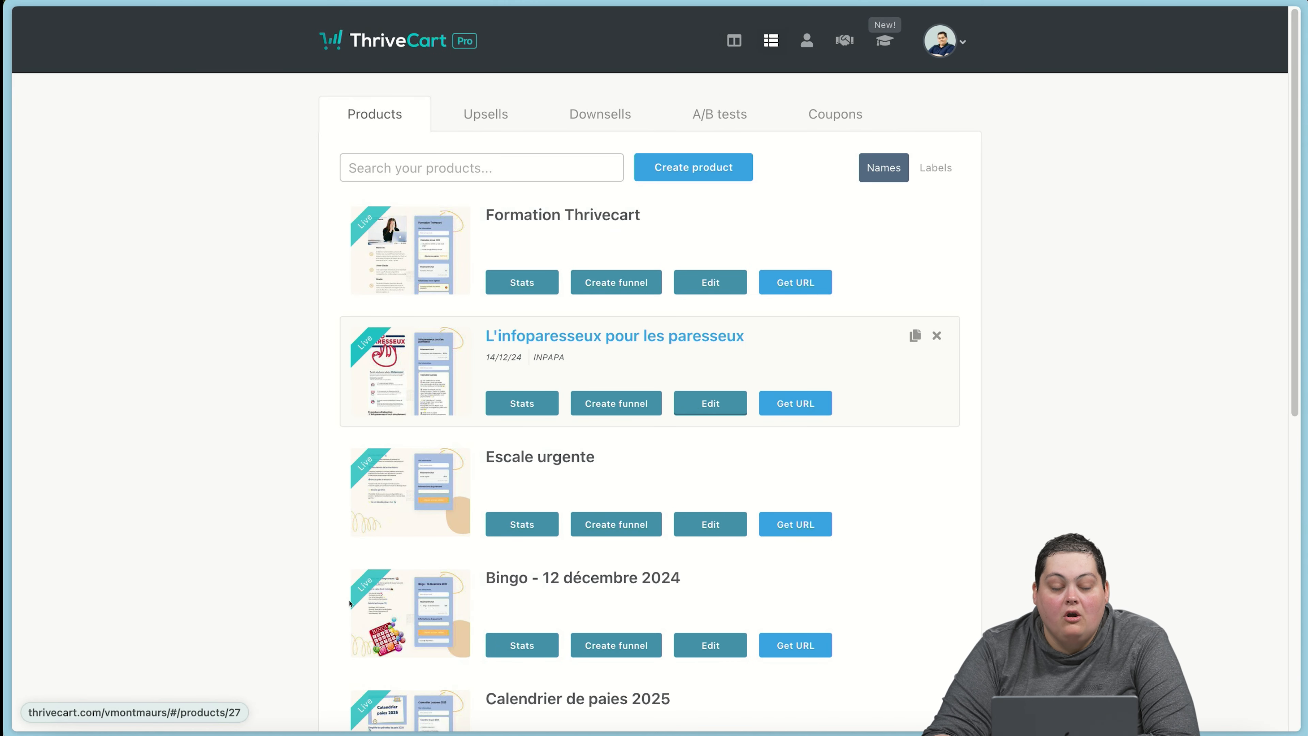
Step: Open the settings of "L'infoparesseux pour les paresseux" and review its pricing options and sales tax setup
{"action": "left_click", "coordinate": [693, 407]}
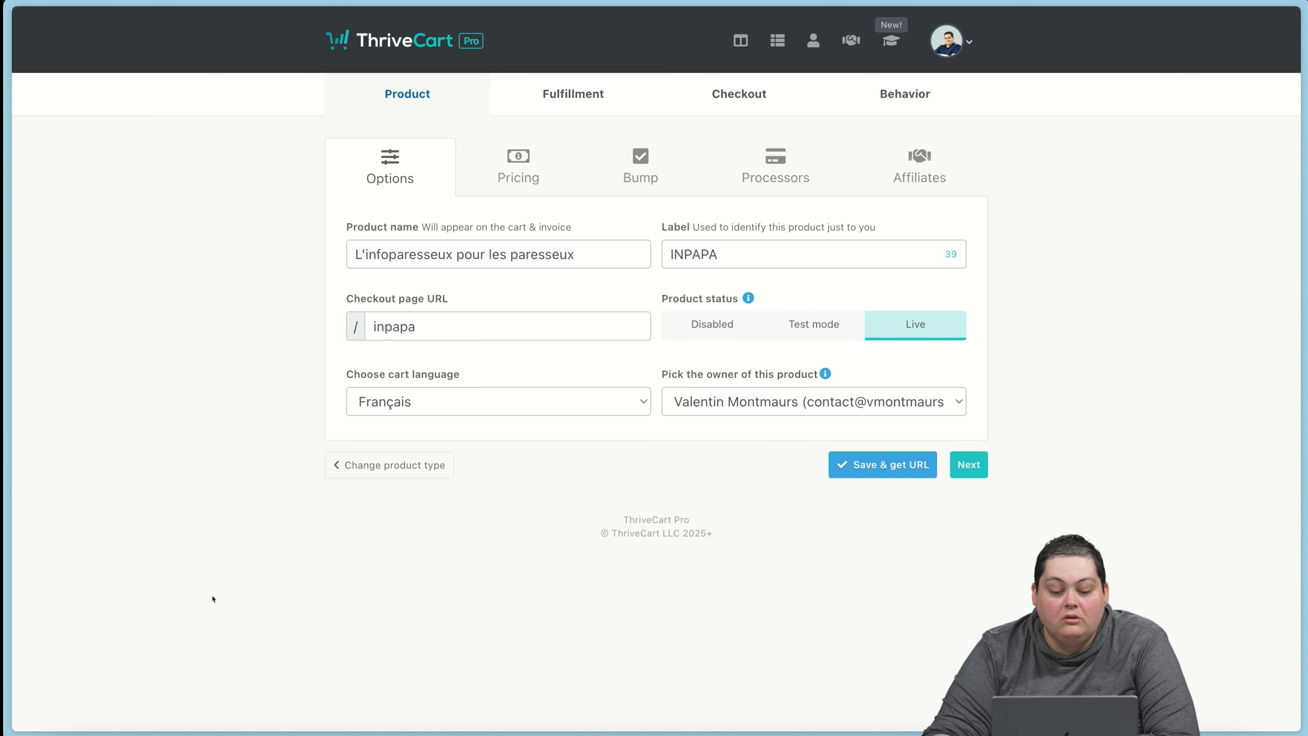
{"action": "left_click", "coordinate": [518, 166]}
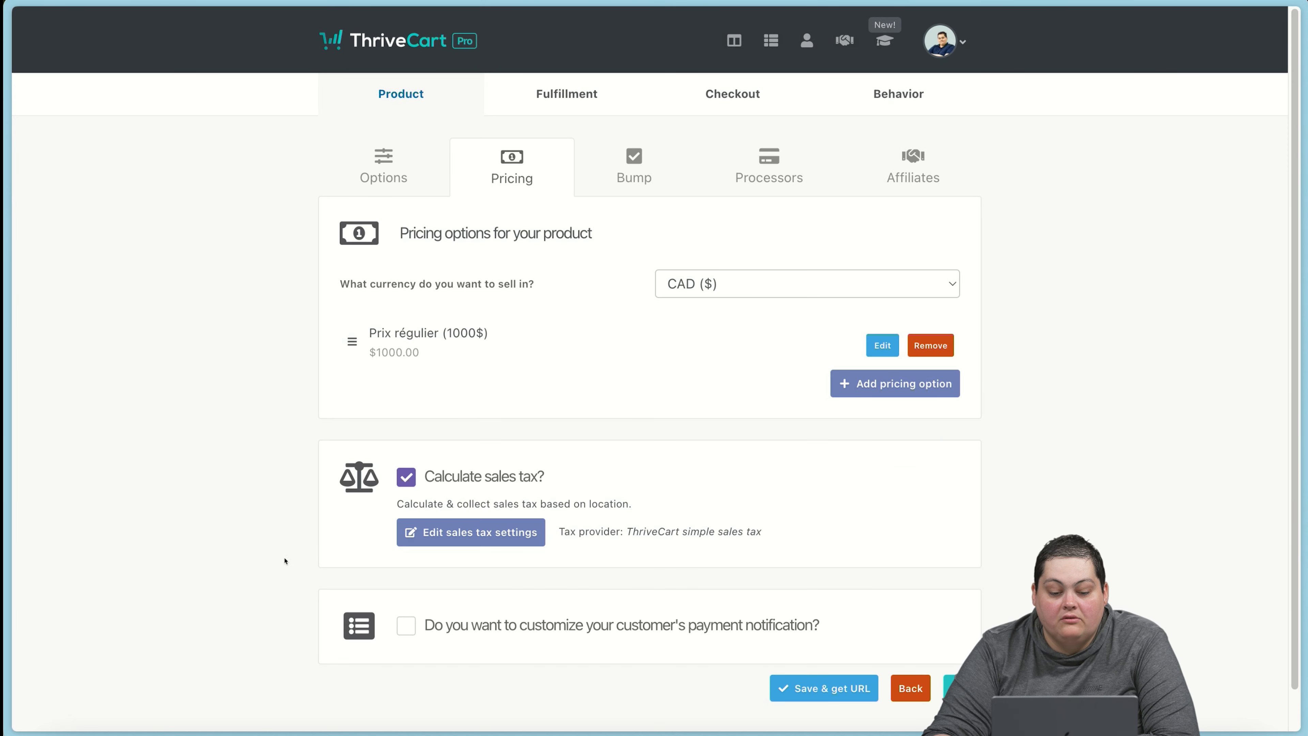
{"action": "scroll", "coordinate": [520, 345], "scroll_direction": "down", "scroll_amount": 2}
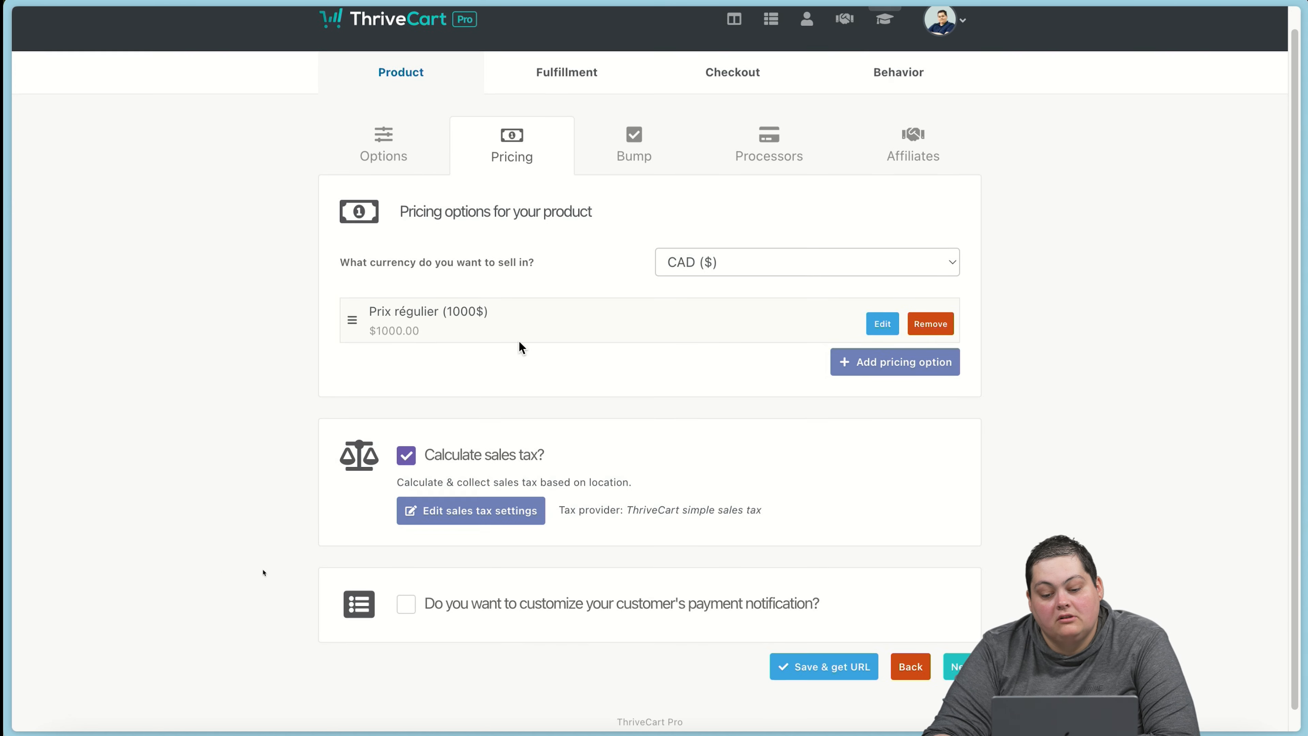
{"action": "scroll", "coordinate": [256, 541], "scroll_direction": "up", "scroll_amount": 2}
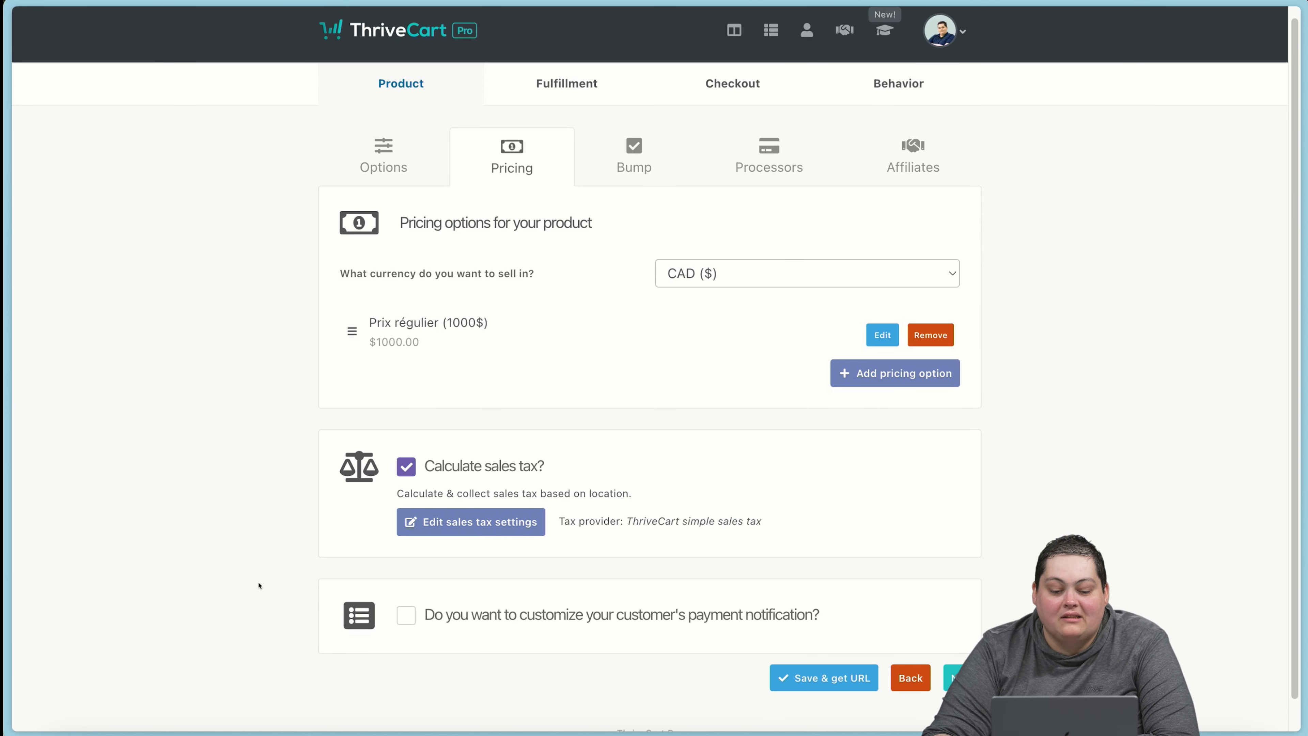
{"action": "scroll", "coordinate": [268, 578], "scroll_direction": "down", "scroll_amount": 1}
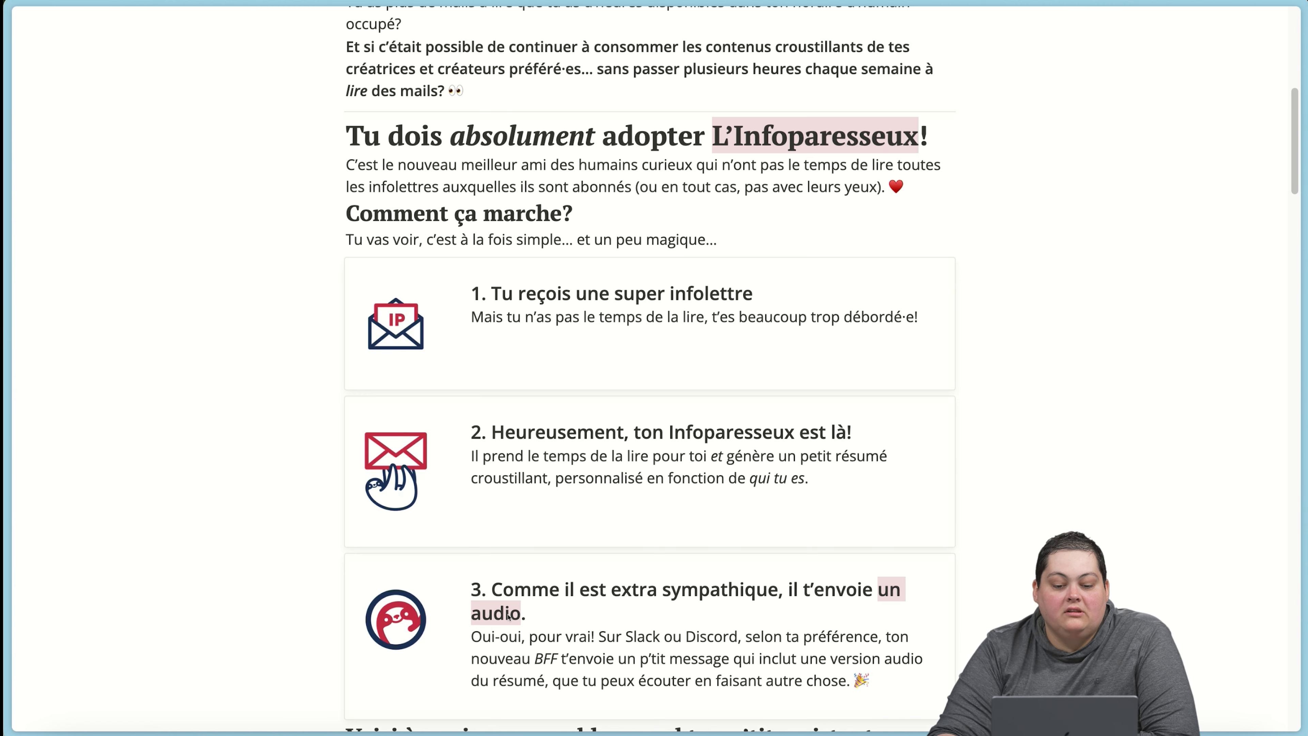
Step: Review the Infoparesseux sales page, from how it works to the comparison of its two adoption offers
{"action": "scroll", "coordinate": [216, 625], "scroll_direction": "up", "scroll_amount": 5}
{"action": "scroll", "coordinate": [217, 624], "scroll_direction": "down", "scroll_amount": 5}
{"action": "scroll", "coordinate": [216, 624], "scroll_direction": "down", "scroll_amount": 15}
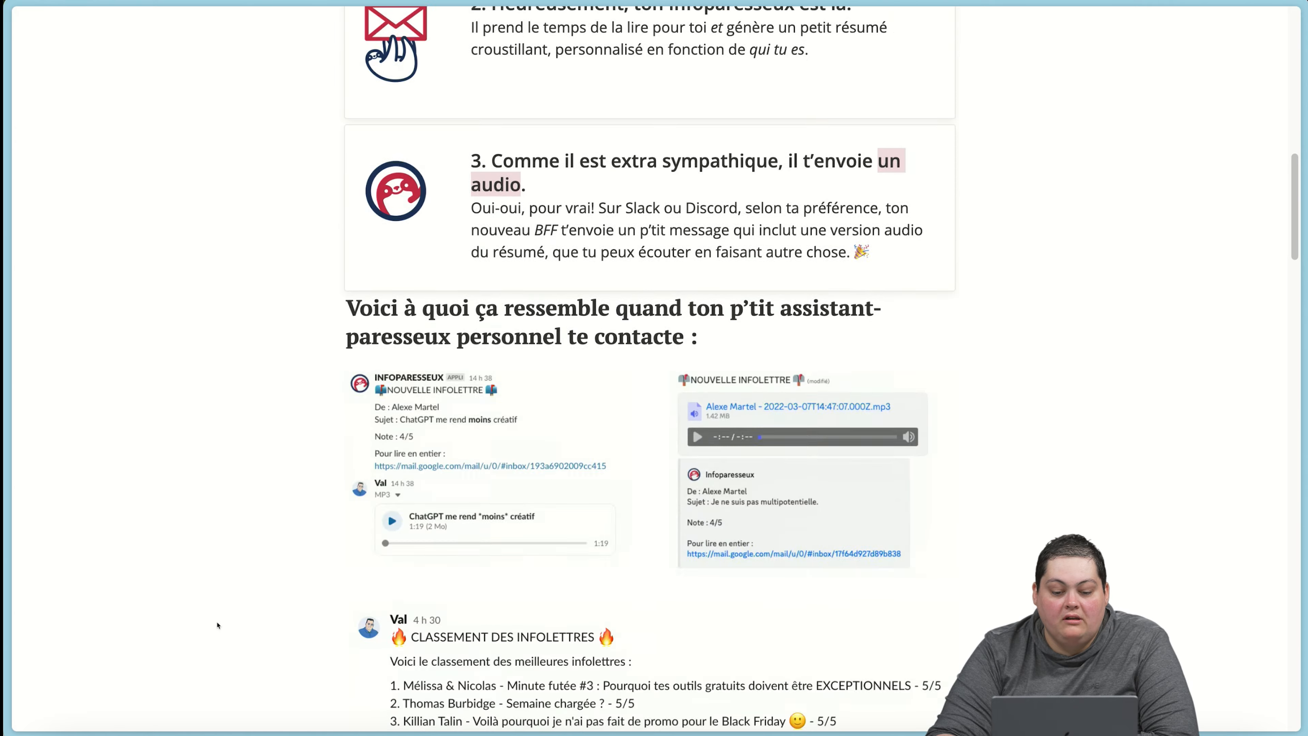
{"action": "scroll", "coordinate": [216, 625], "scroll_direction": "down", "scroll_amount": 15}
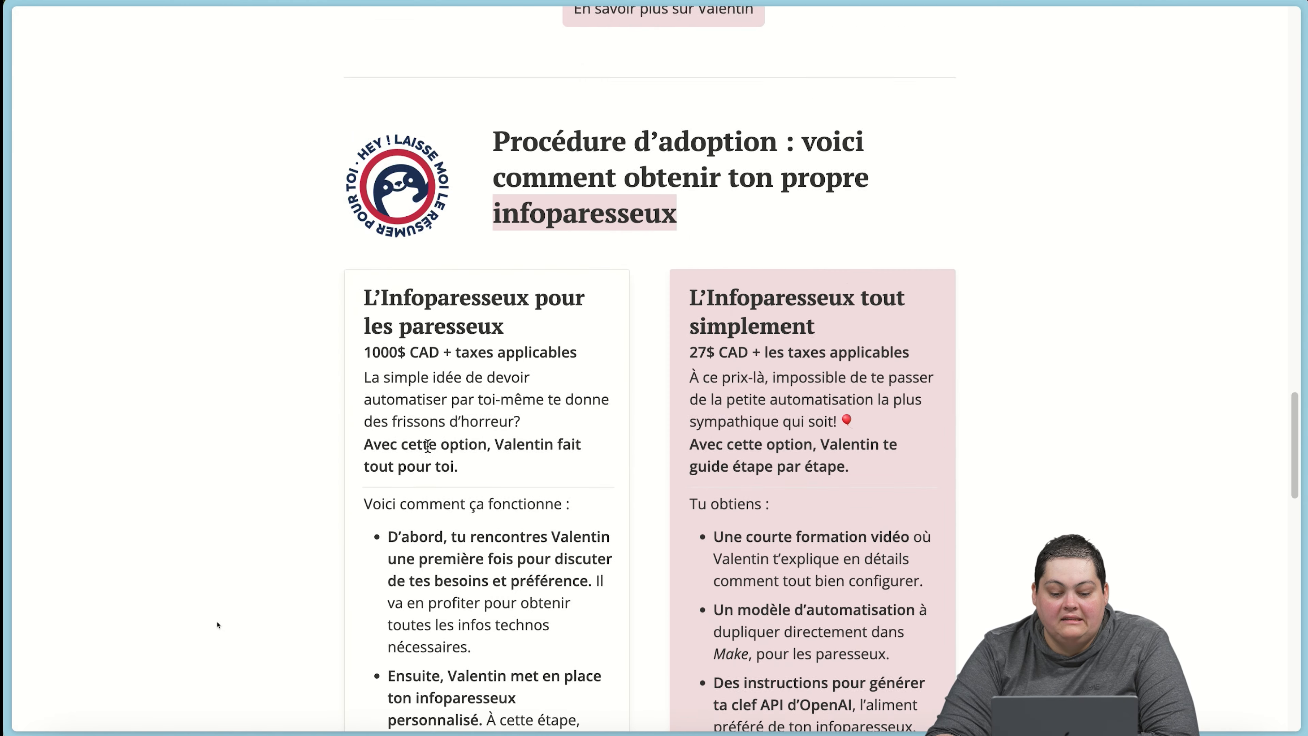
{"action": "scroll", "coordinate": [217, 624], "scroll_direction": "up", "scroll_amount": 6}
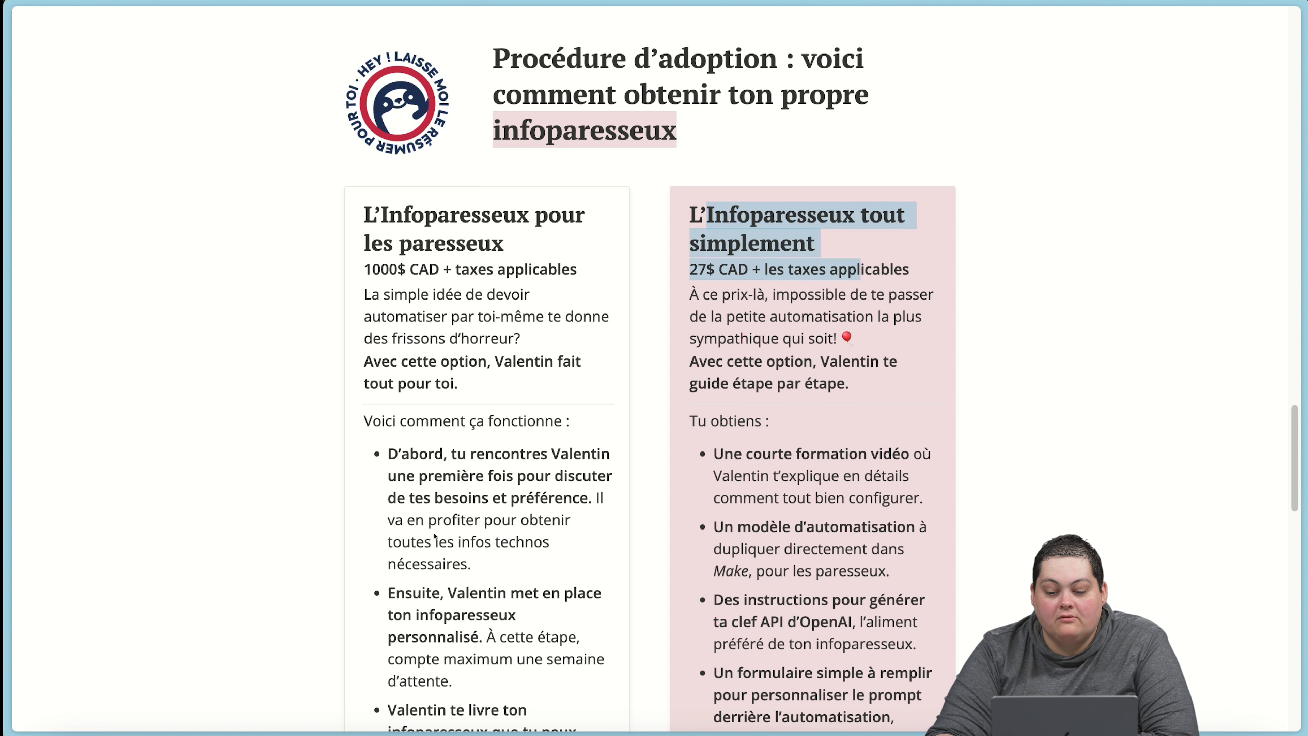
{"action": "scroll", "coordinate": [437, 532], "scroll_direction": "down", "scroll_amount": 8}
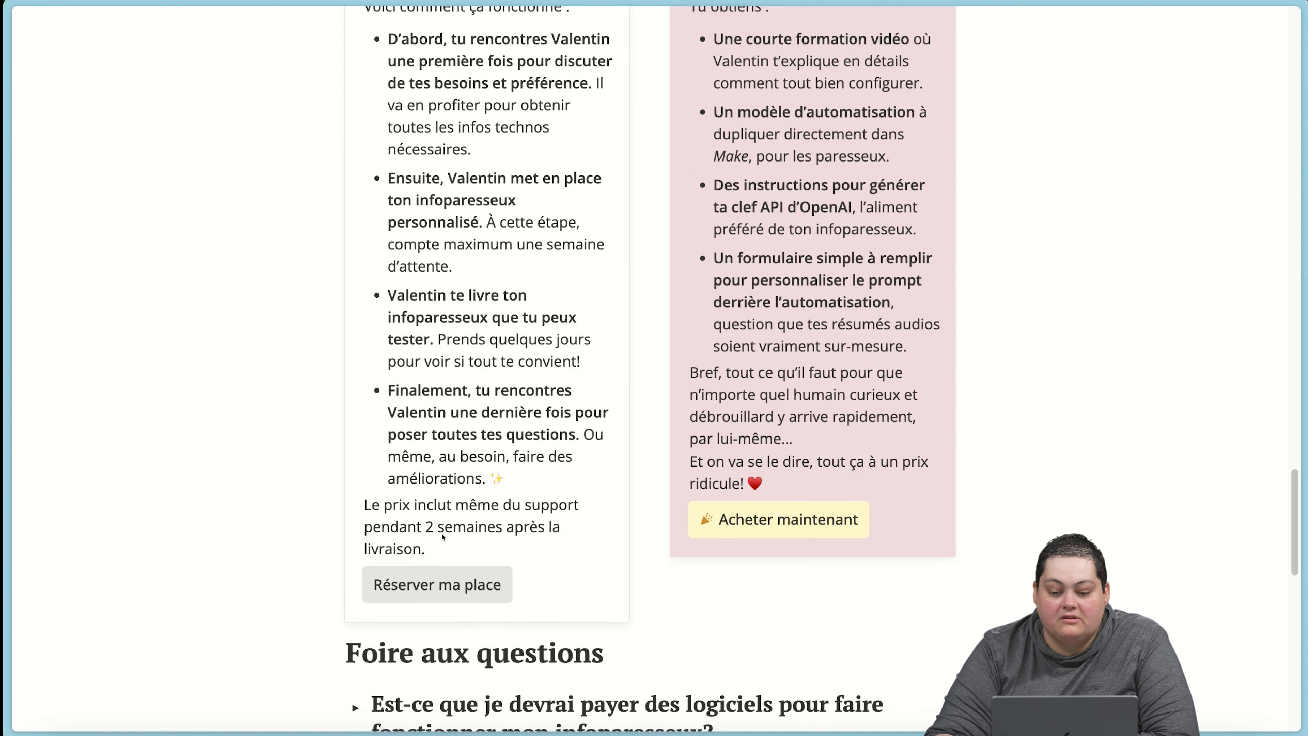
Step: Open the checkout page of the 27$ offer "L'Infoparesseux tout simplement" and look over its price options
{"action": "left_click", "coordinate": [778, 508]}
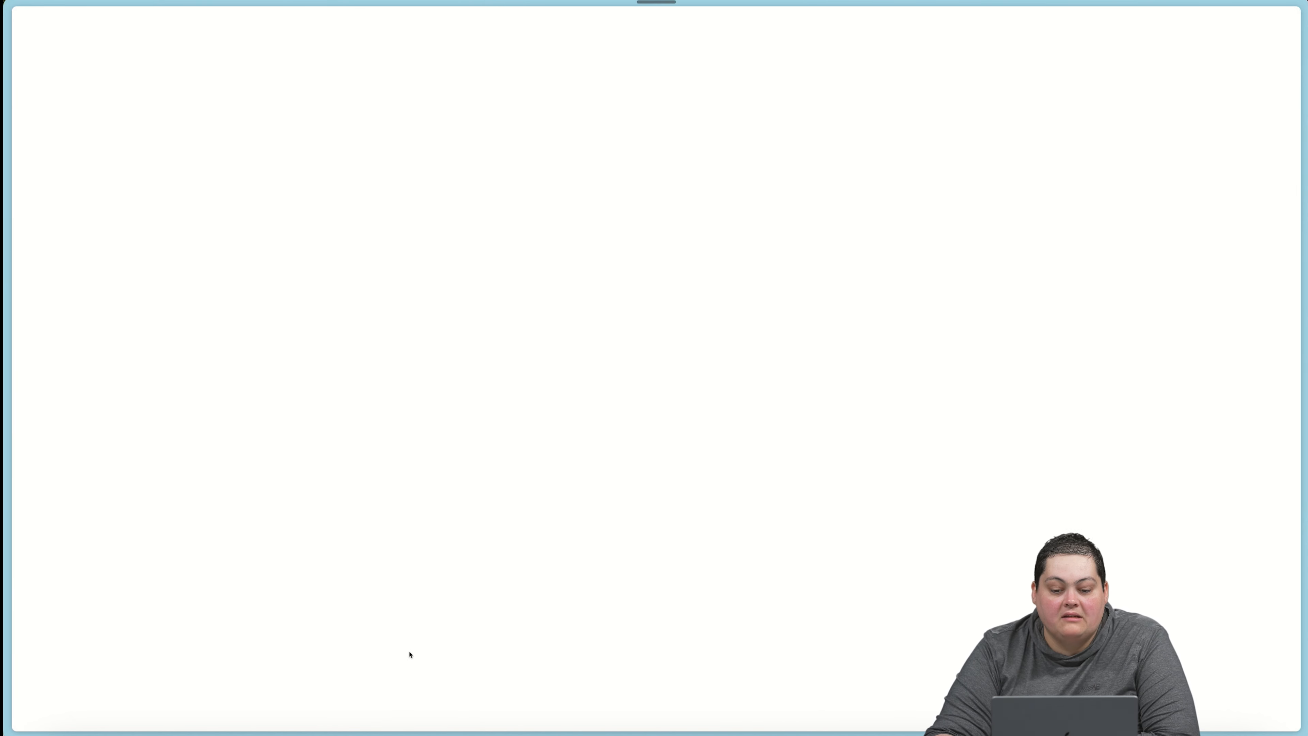
{"action": "scroll", "coordinate": [268, 616], "scroll_direction": "down", "scroll_amount": 16}
{"action": "scroll", "coordinate": [269, 616], "scroll_direction": "up", "scroll_amount": 9}
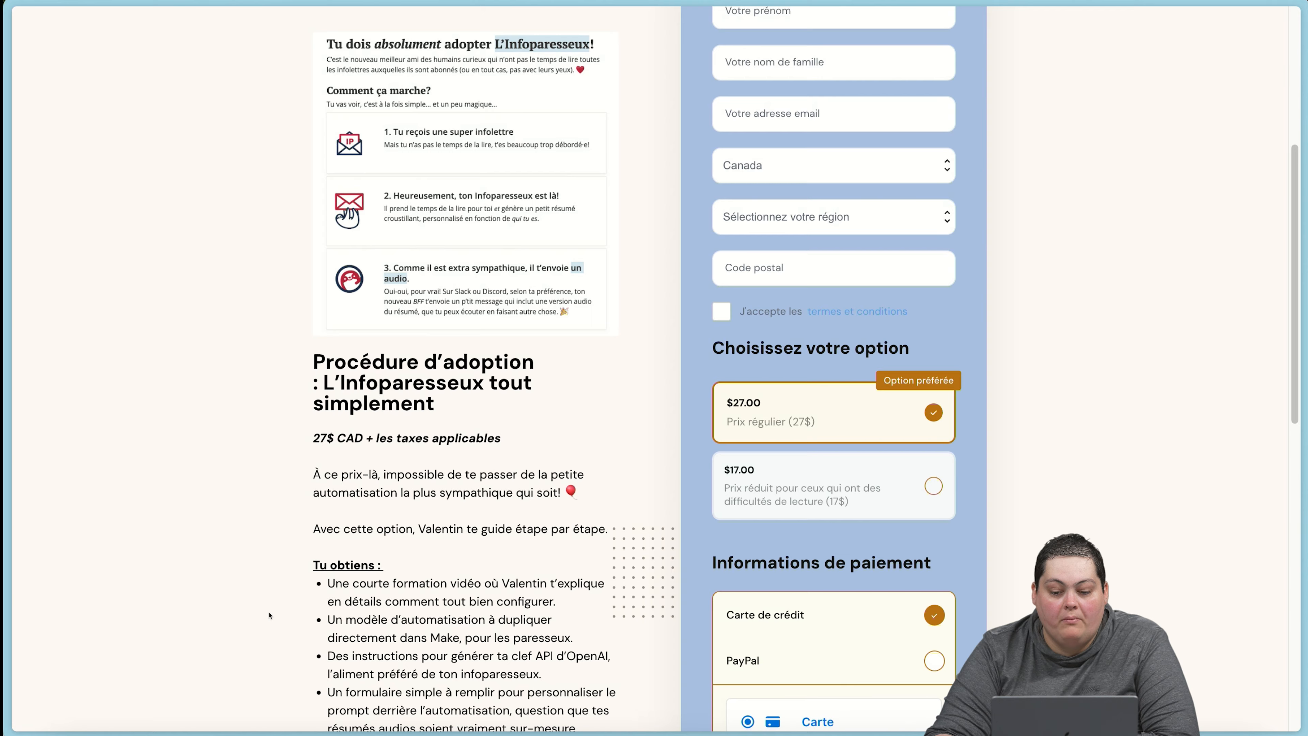
Step: Review the payment methods on the 27$ offer's checkout page and return to its order summary
{"action": "scroll", "coordinate": [394, 644], "scroll_direction": "down", "scroll_amount": 7}
{"action": "scroll", "coordinate": [394, 644], "scroll_direction": "down", "scroll_amount": 2}
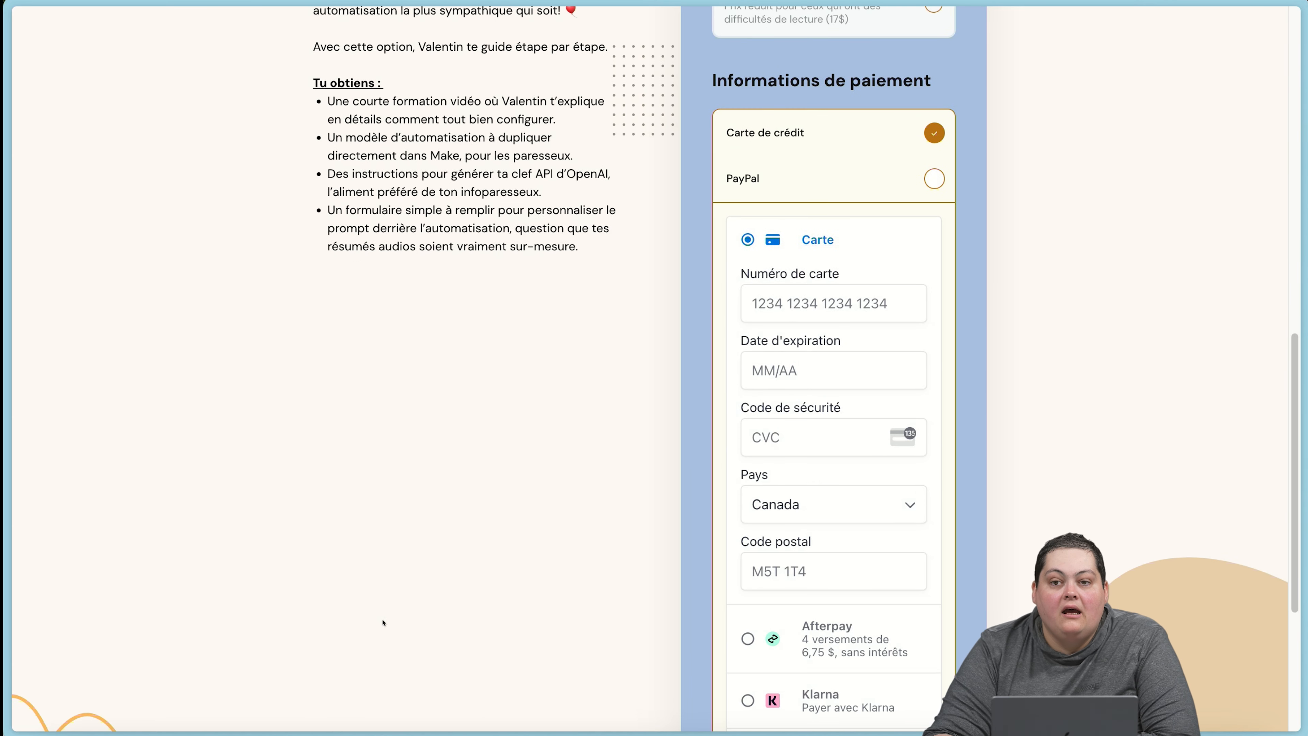
{"action": "scroll", "coordinate": [367, 579], "scroll_direction": "up", "scroll_amount": 16}
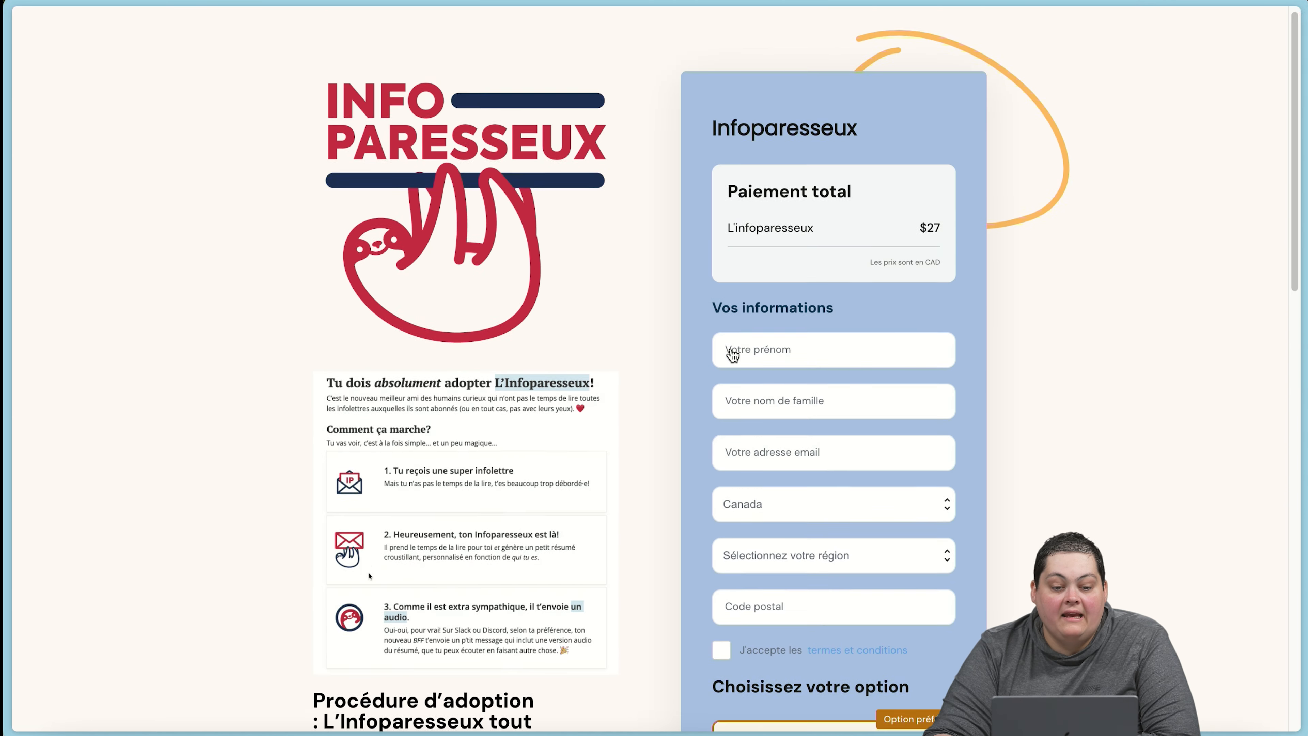
Step: Go back to the Infoparesseux sales page and compare what the 1000$ and 27$ adoption offers include
{"action": "mouse_move", "coordinate": [5, 521]}
{"action": "left_click", "coordinate": [77, 604]}
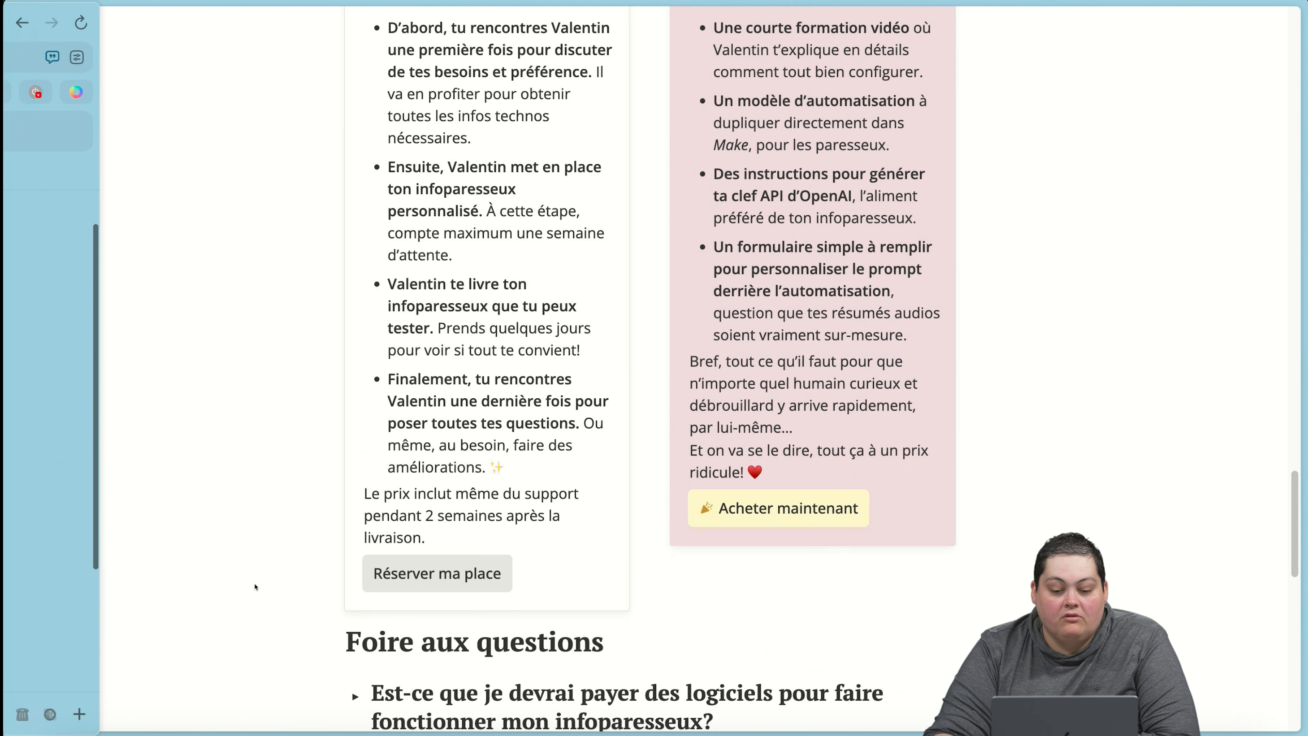
{"action": "scroll", "coordinate": [261, 586], "scroll_direction": "up", "scroll_amount": 4}
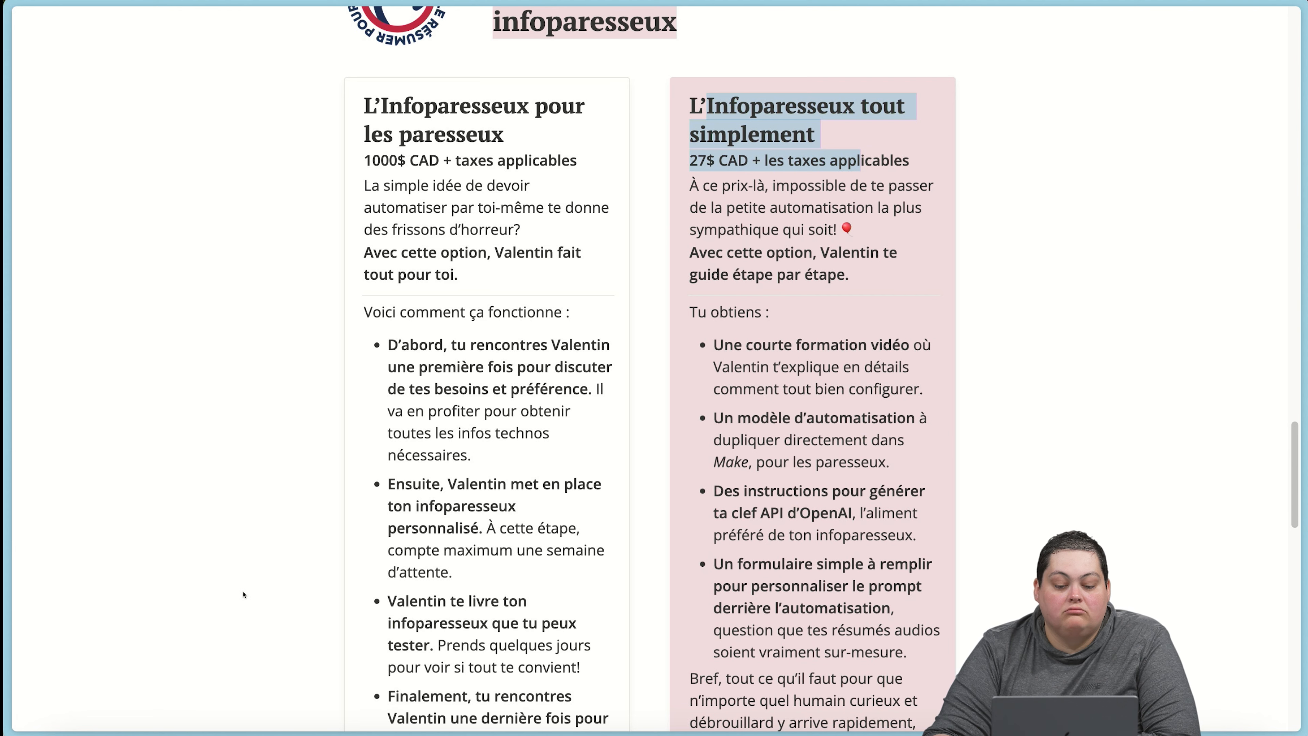
{"action": "scroll", "coordinate": [270, 654], "scroll_direction": "down", "scroll_amount": 3}
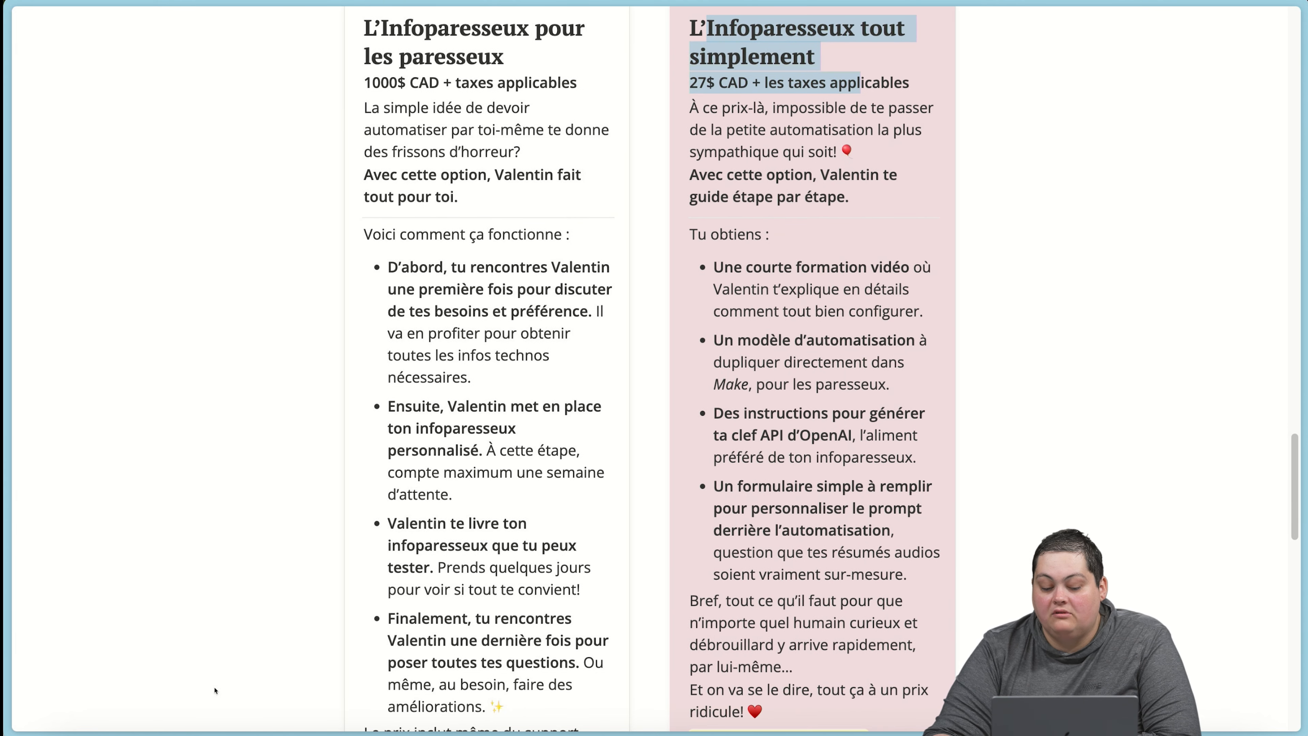
{"action": "scroll", "coordinate": [225, 690], "scroll_direction": "down", "scroll_amount": 2}
{"action": "scroll", "coordinate": [226, 705], "scroll_direction": "down", "scroll_amount": 1}
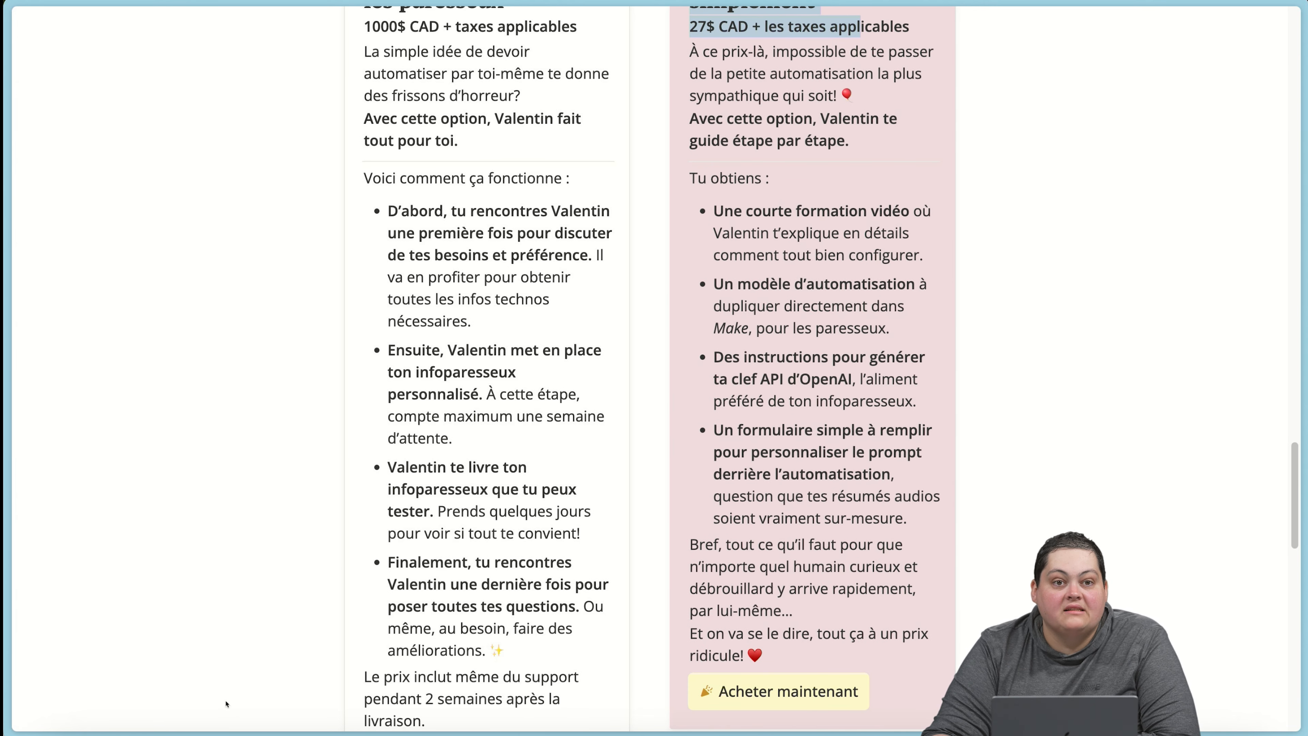
{"action": "scroll", "coordinate": [225, 704], "scroll_direction": "down", "scroll_amount": 4}
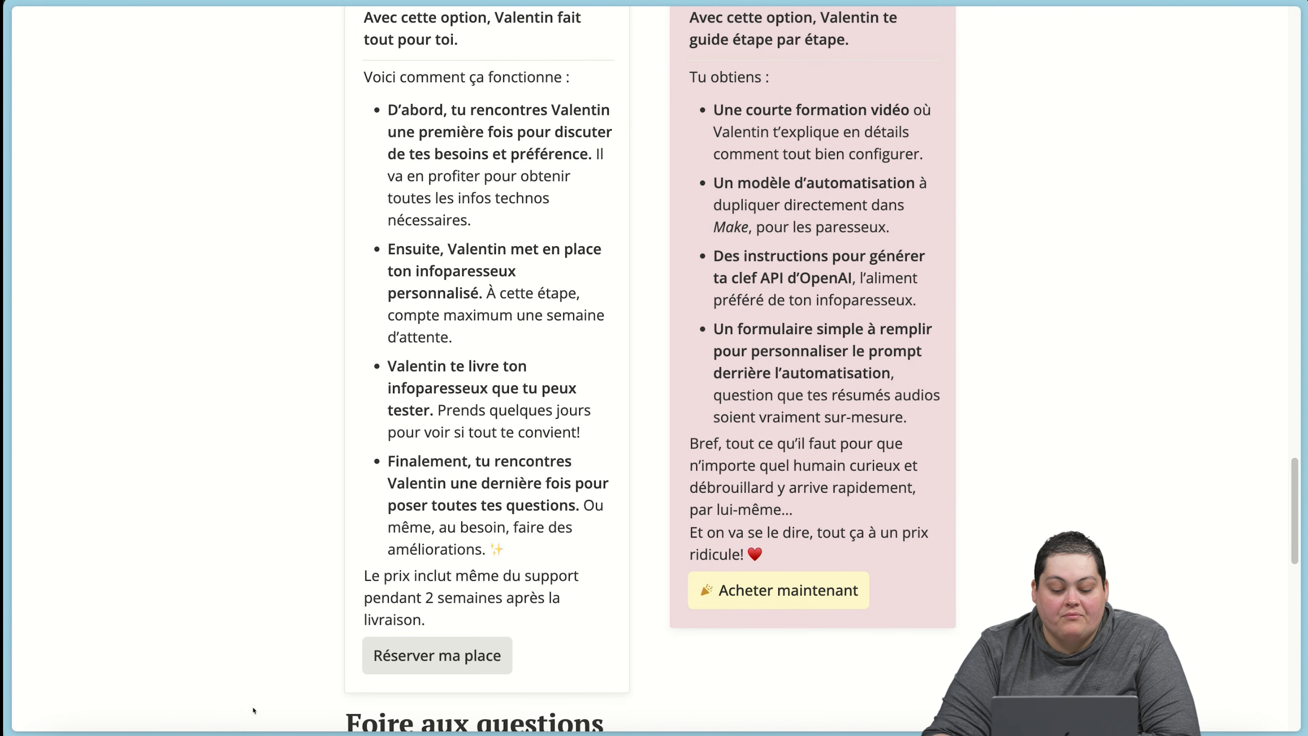
{"action": "scroll", "coordinate": [199, 571], "scroll_direction": "up", "scroll_amount": 15}
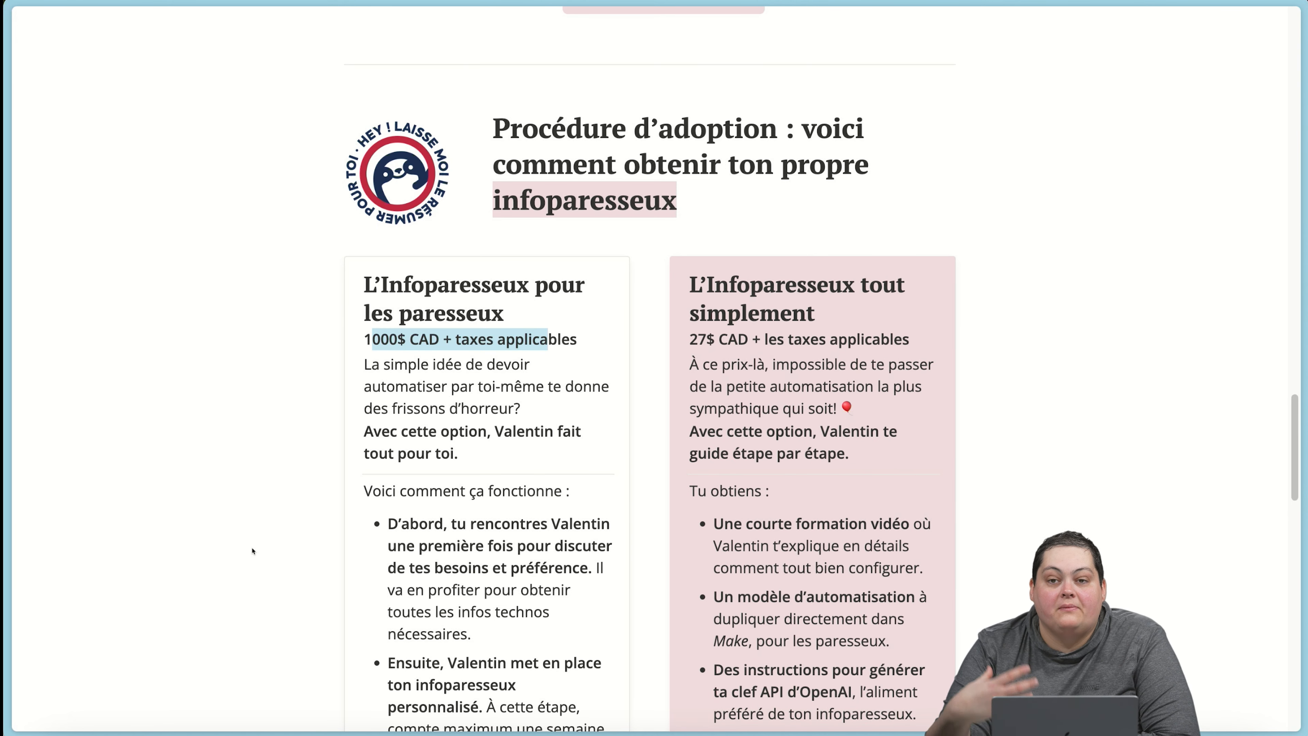
Step: Return to the ThriveCart product settings, review the affiliate commissions, and open and save the affiliate options without changes
{"action": "mouse_move", "coordinate": [5, 516]}
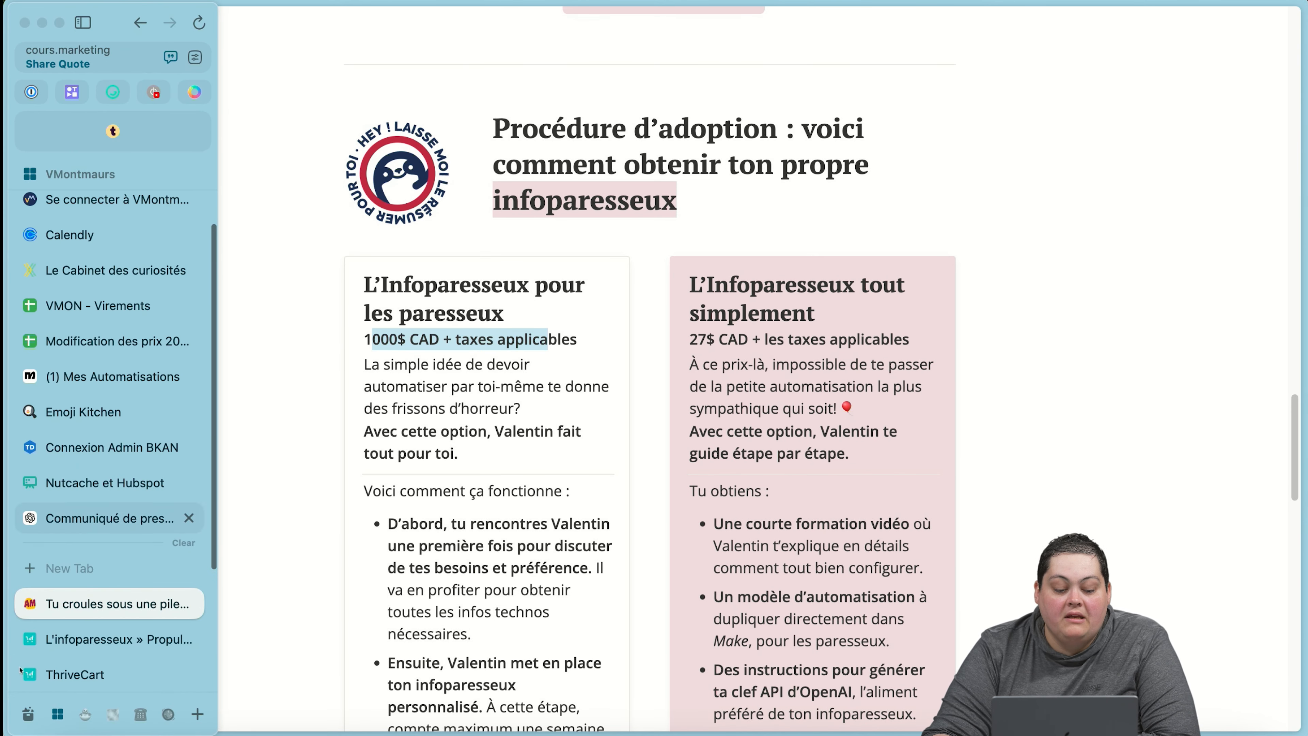
{"action": "left_click", "coordinate": [103, 639]}
{"action": "left_click", "coordinate": [59, 673]}
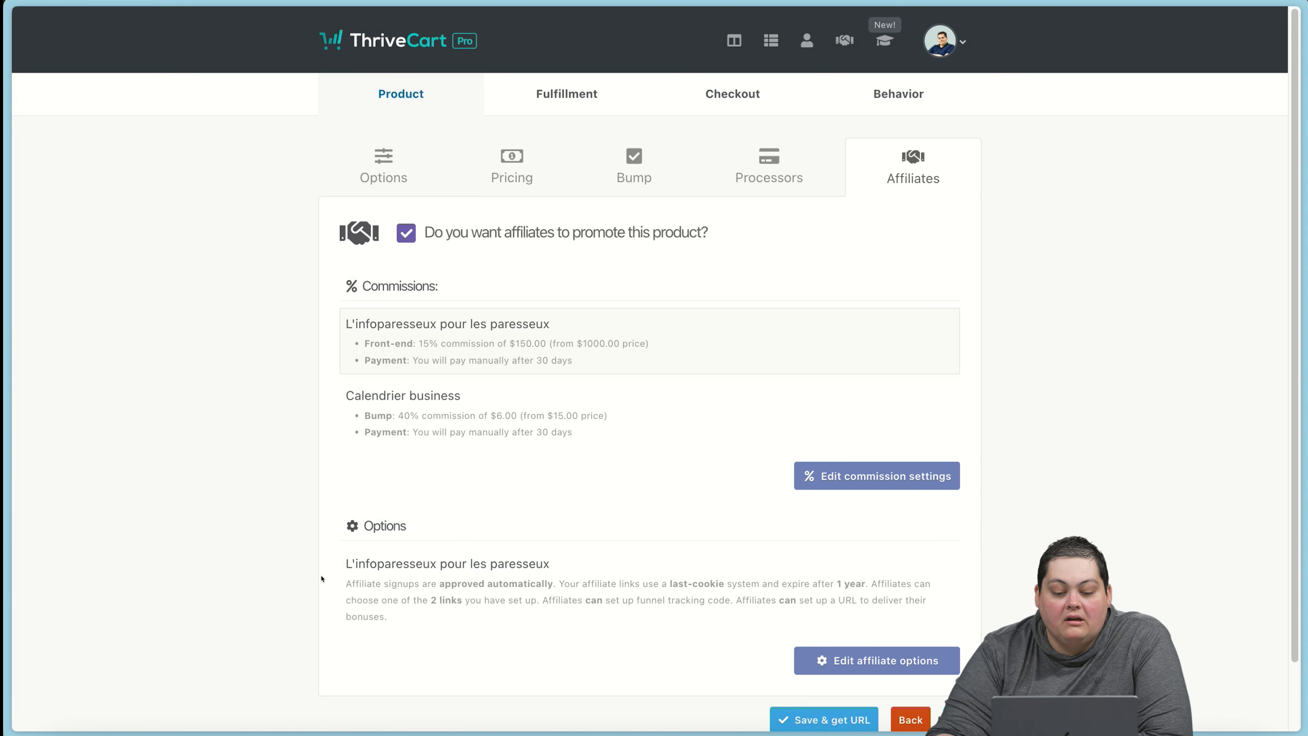
{"action": "scroll", "coordinate": [289, 567], "scroll_direction": "down", "scroll_amount": 1}
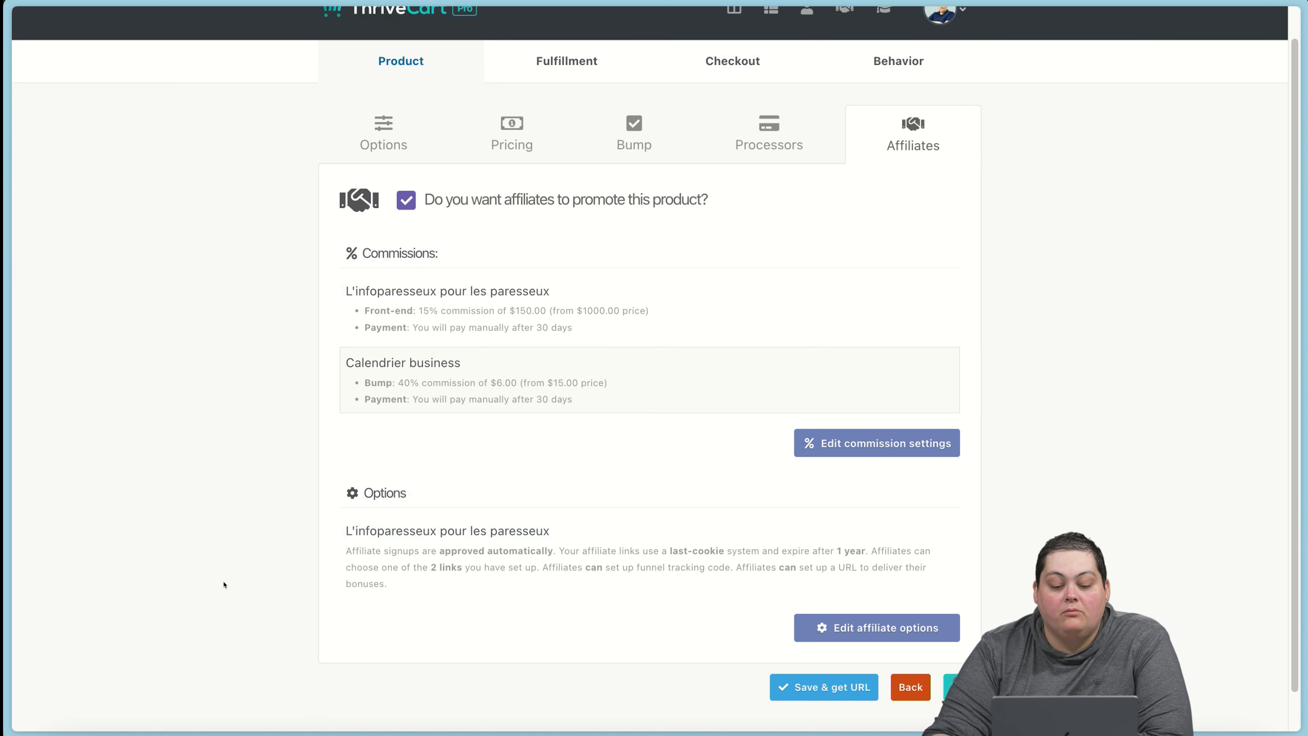
{"action": "scroll", "coordinate": [336, 648], "scroll_direction": "down", "scroll_amount": 1}
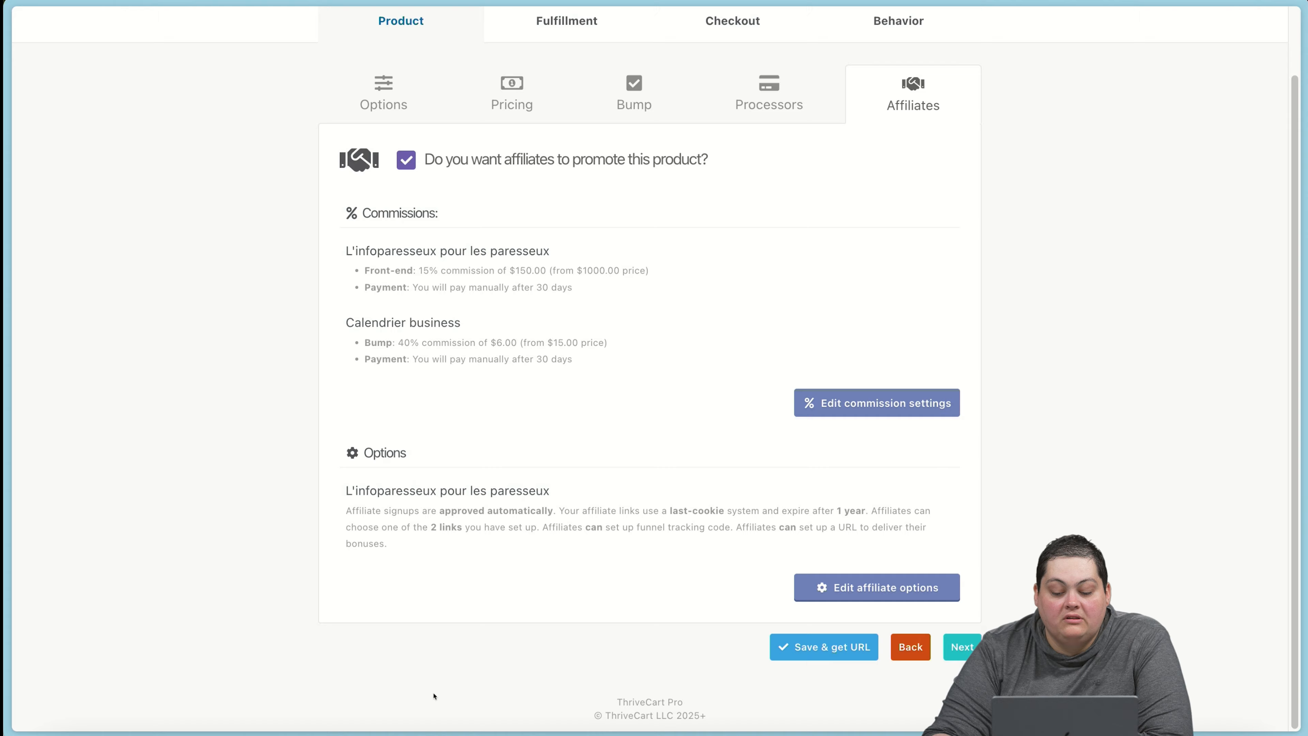
{"action": "left_click", "coordinate": [877, 587]}
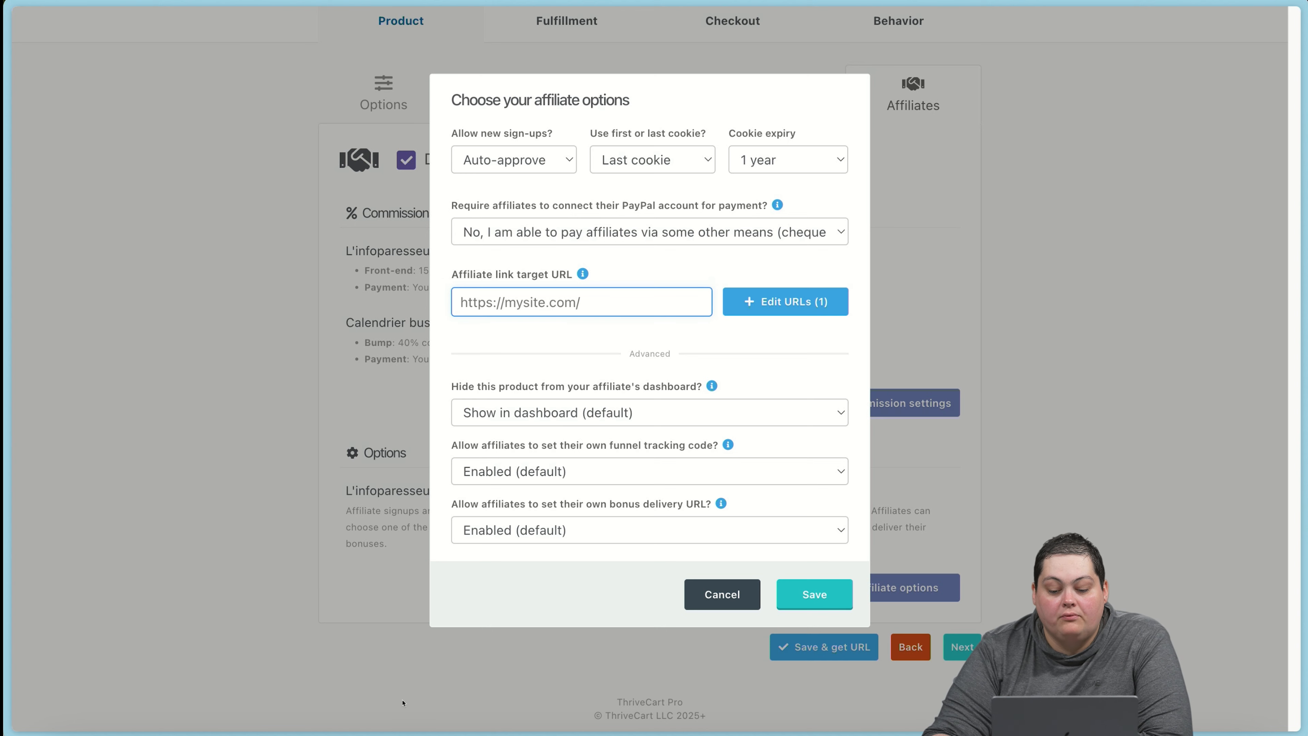
{"action": "left_click", "coordinate": [805, 596]}
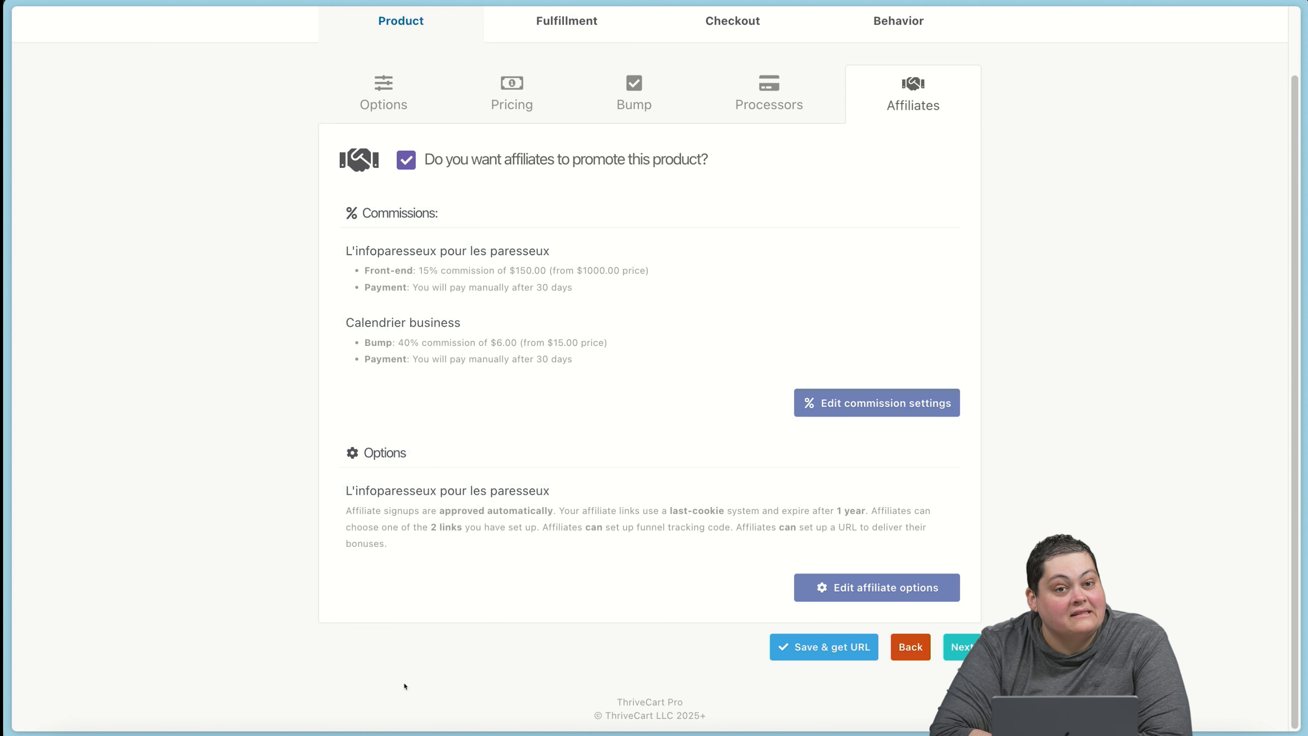
Step: Review the fulfillment settings of "L'infoparesseux pour les paresseux", including its membership platform and assigned courses
{"action": "scroll", "coordinate": [404, 686], "scroll_direction": "up", "scroll_amount": 1}
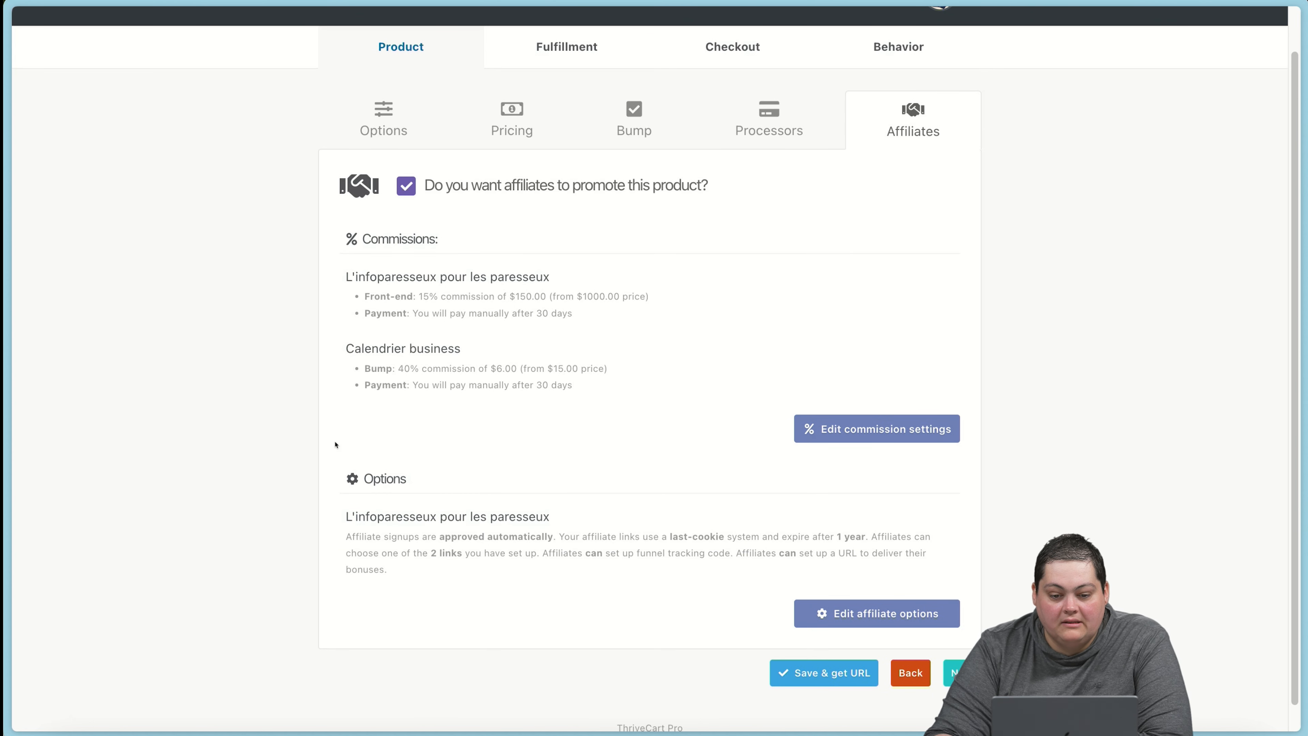
{"action": "left_click", "coordinate": [552, 55]}
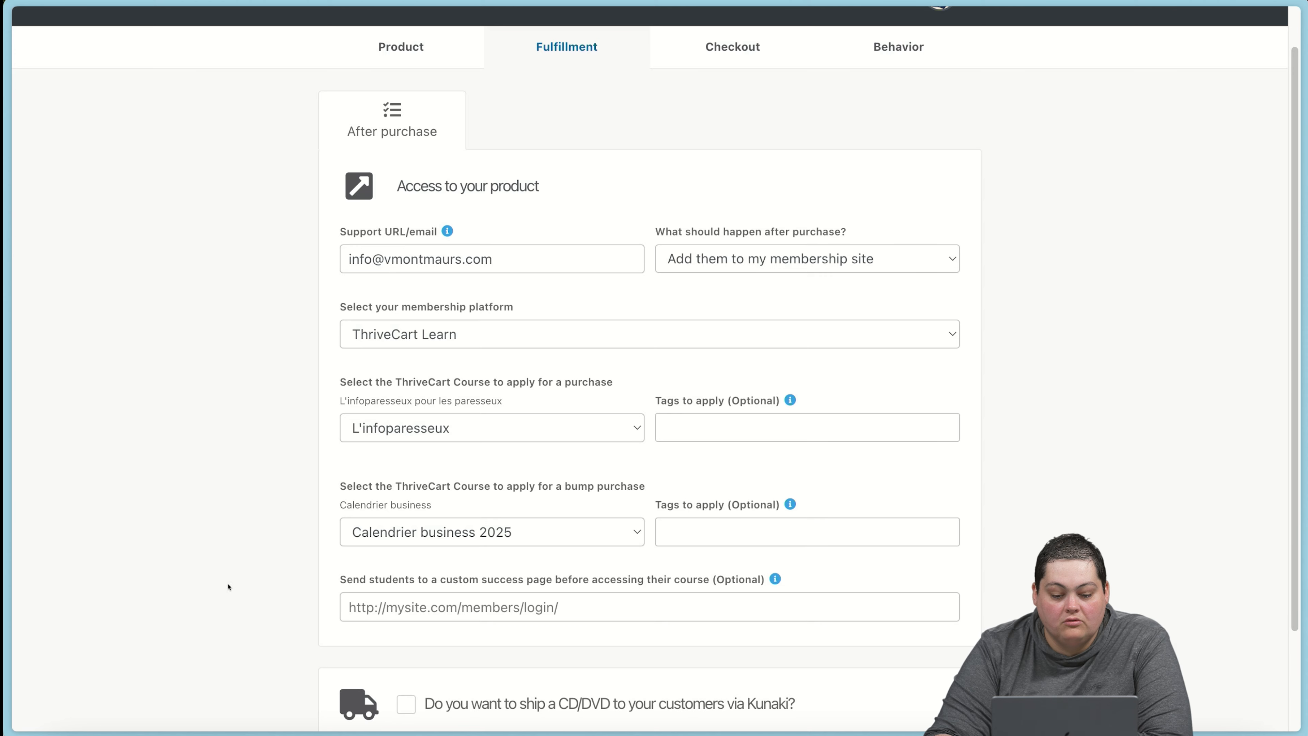
{"action": "scroll", "coordinate": [228, 587], "scroll_direction": "down", "scroll_amount": 2}
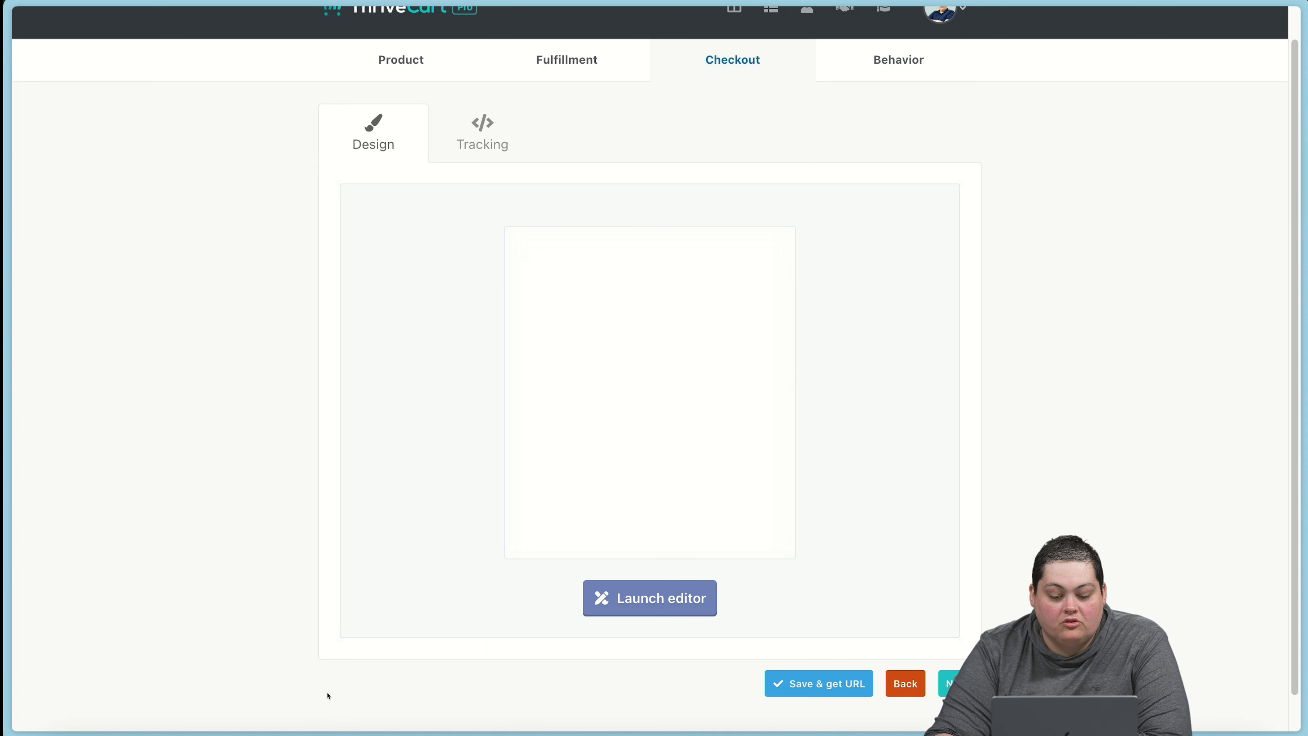
Step: Launch the checkout design editor and delete the notice "Les configurations se feront au retour des fêtes à partir du 14 janvier 2025"
{"action": "left_click", "coordinate": [648, 604]}
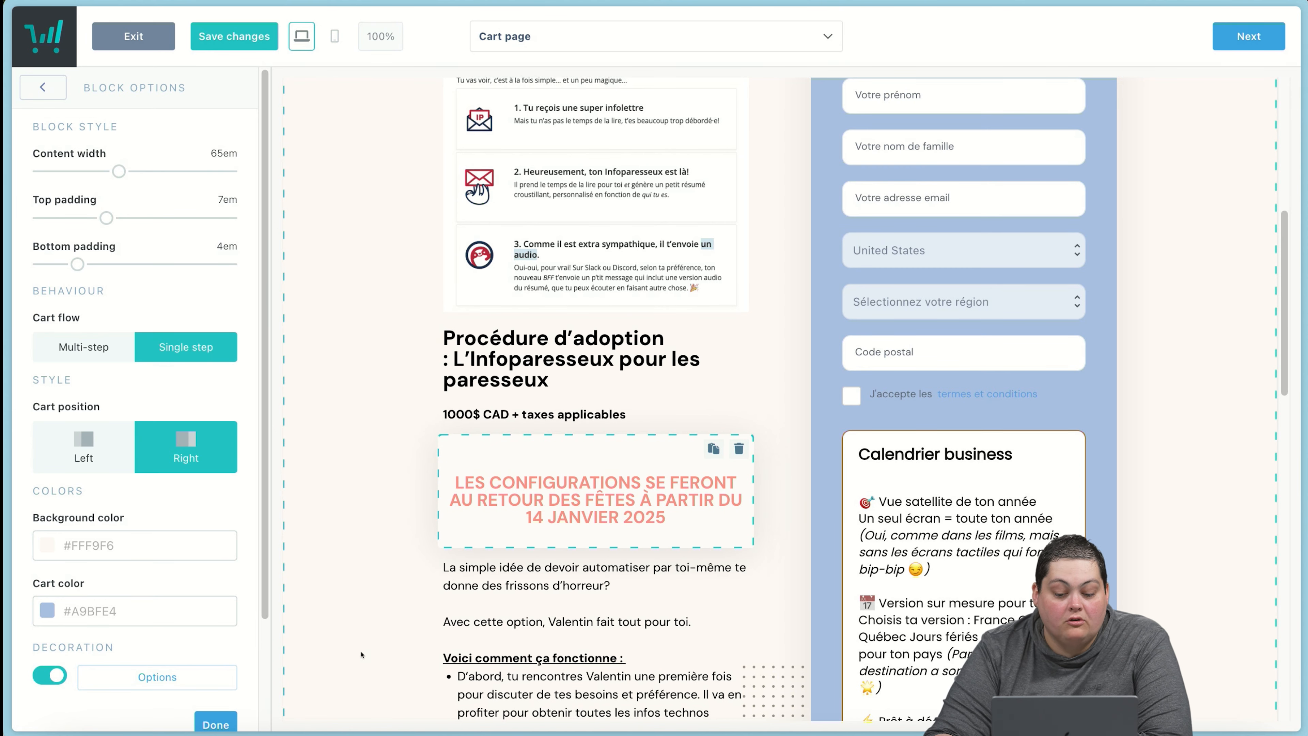
{"action": "left_click", "coordinate": [738, 448]}
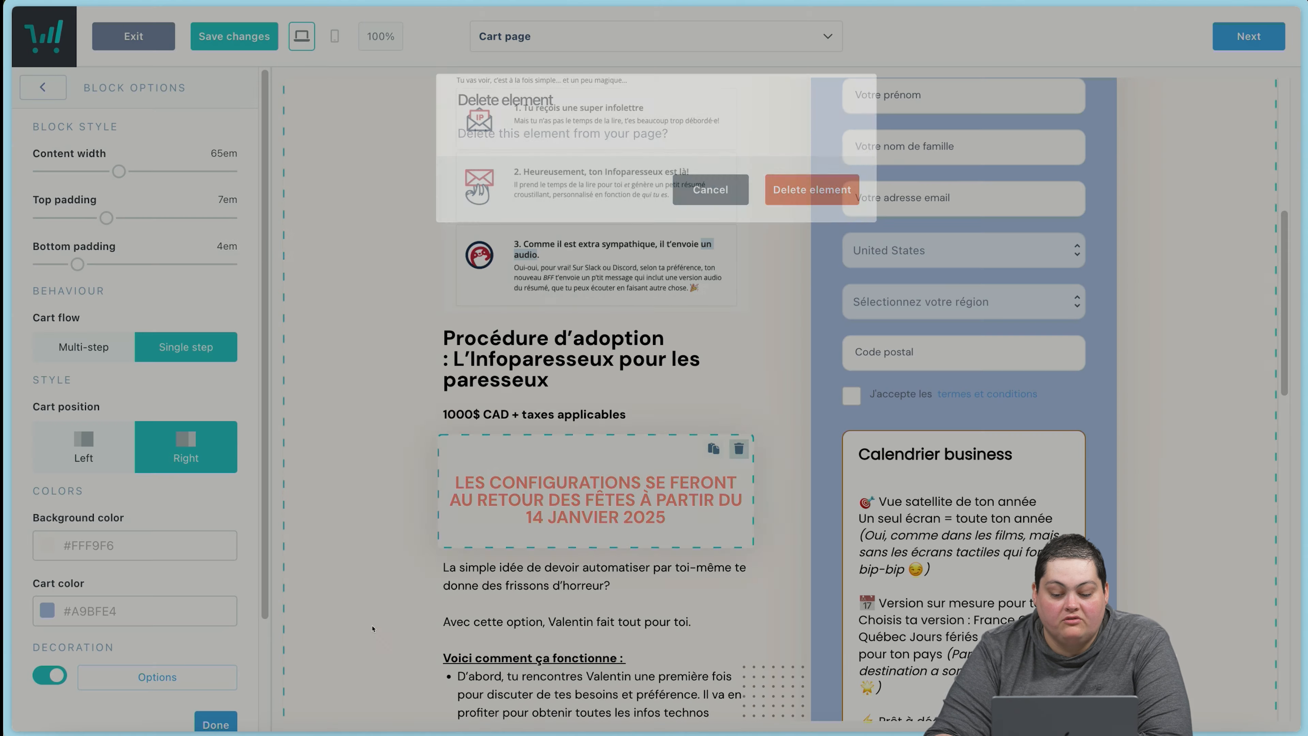
{"action": "key", "text": "Return"}
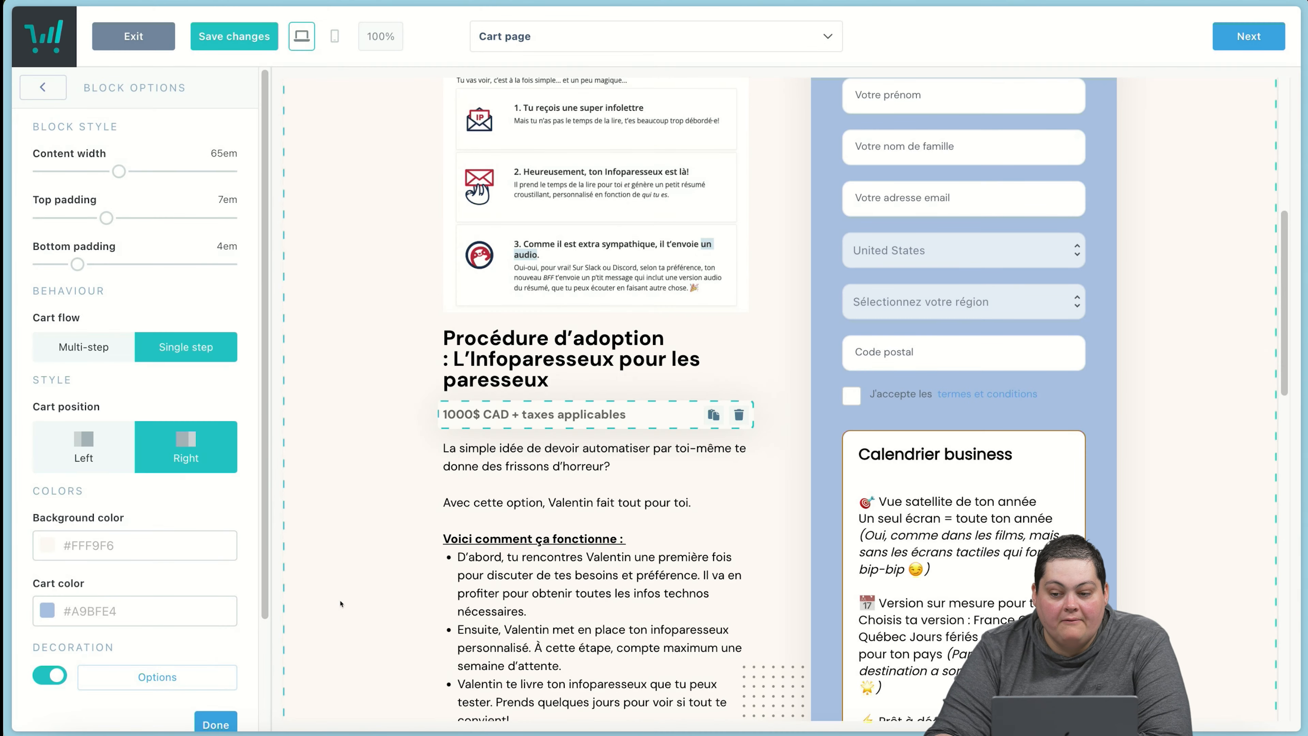
Step: Look through the elements available in the editor and over the whole cart page of the 1000$ offer
{"action": "scroll", "coordinate": [361, 567], "scroll_direction": "down", "scroll_amount": 10}
{"action": "scroll", "coordinate": [340, 604], "scroll_direction": "up", "scroll_amount": 10}
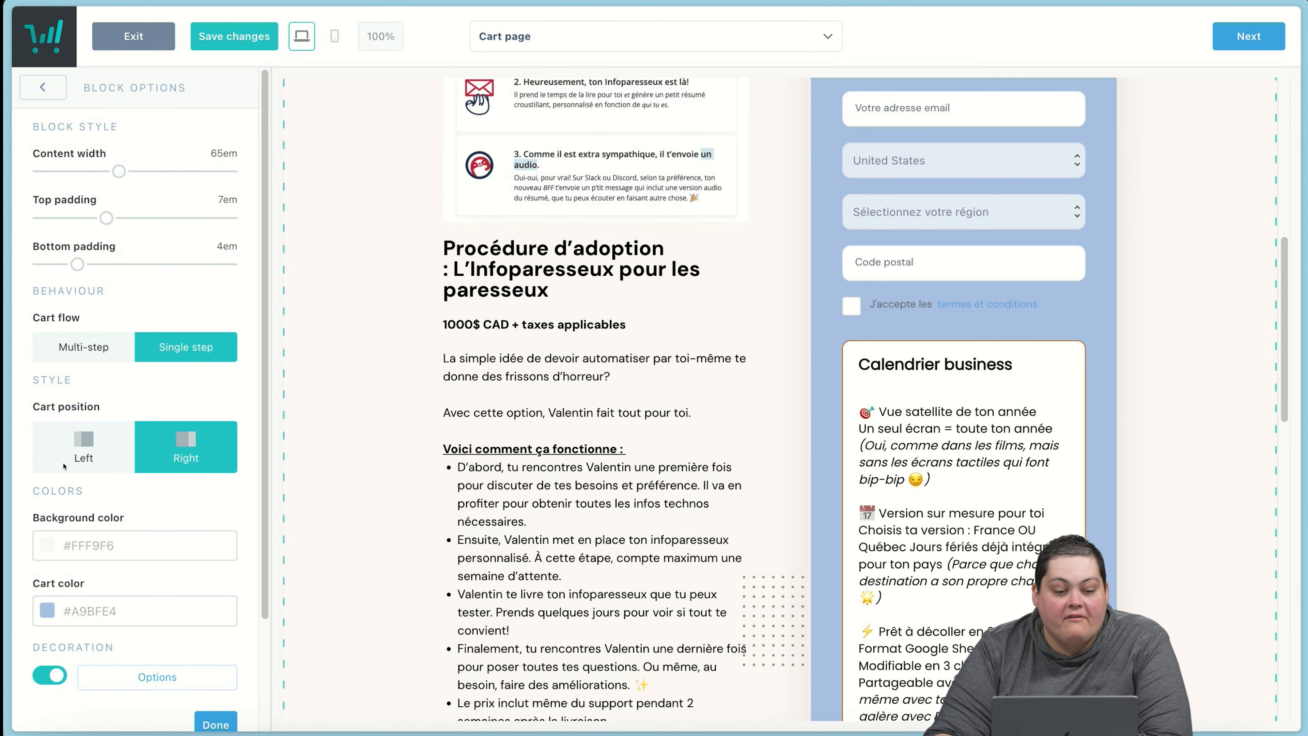
{"action": "left_click", "coordinate": [42, 87]}
{"action": "left_click", "coordinate": [185, 244]}
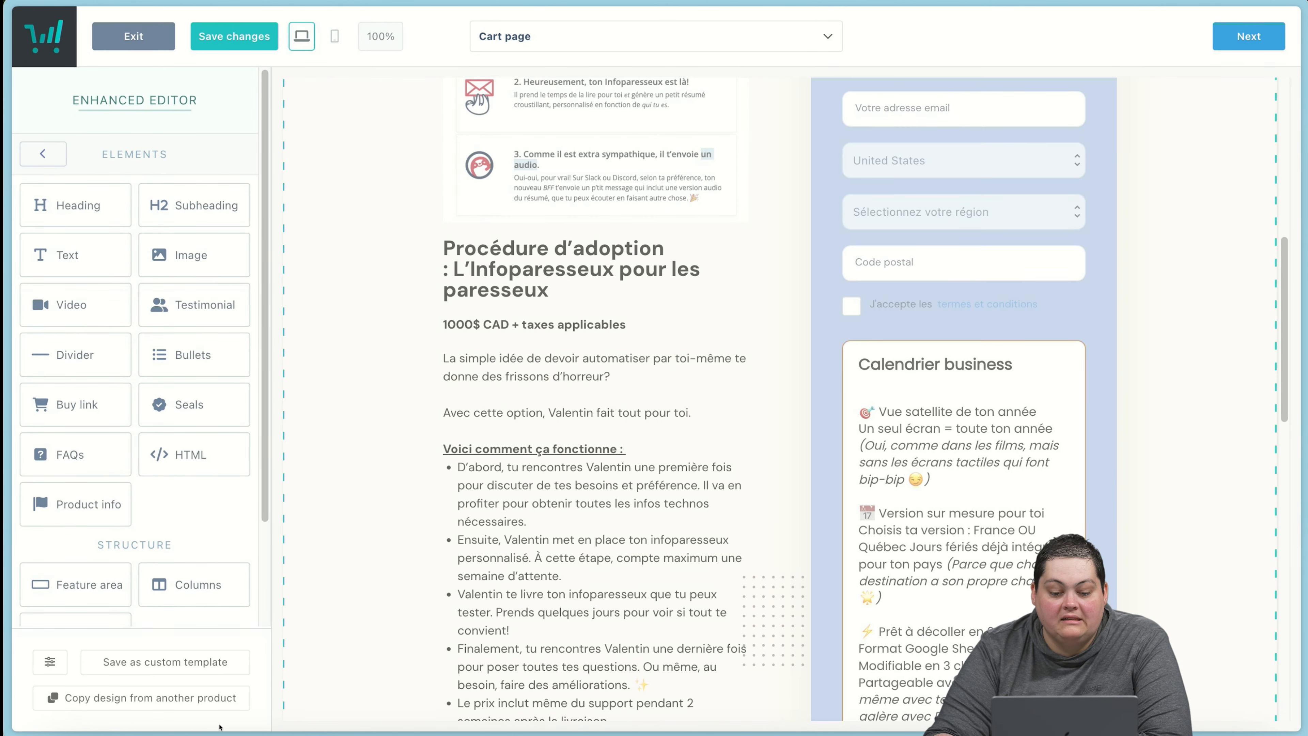
{"action": "scroll", "coordinate": [311, 717], "scroll_direction": "down", "scroll_amount": 8}
{"action": "scroll", "coordinate": [311, 716], "scroll_direction": "down", "scroll_amount": 4}
{"action": "scroll", "coordinate": [310, 714], "scroll_direction": "up", "scroll_amount": 15}
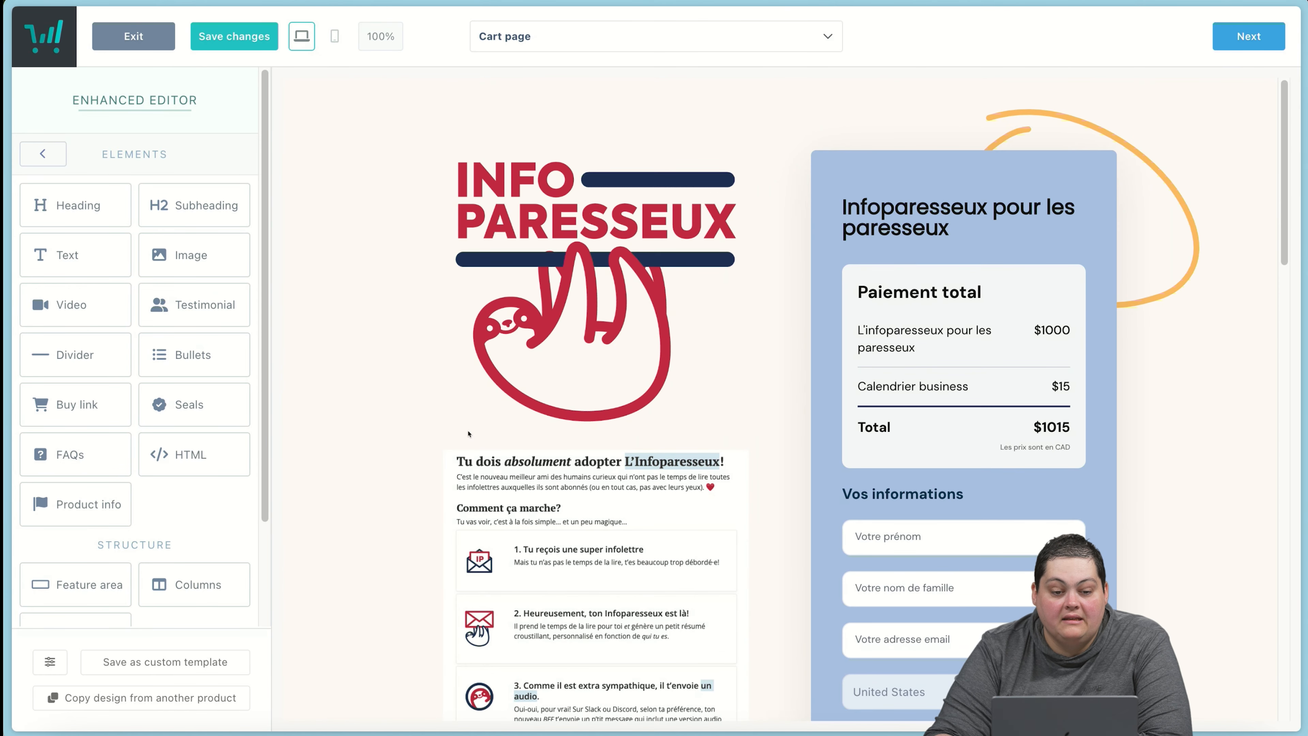
Step: Switch the editor to the success page and inspect its content block and "Réserver maintenant" button
{"action": "left_click", "coordinate": [656, 36]}
{"action": "left_click", "coordinate": [534, 124]}
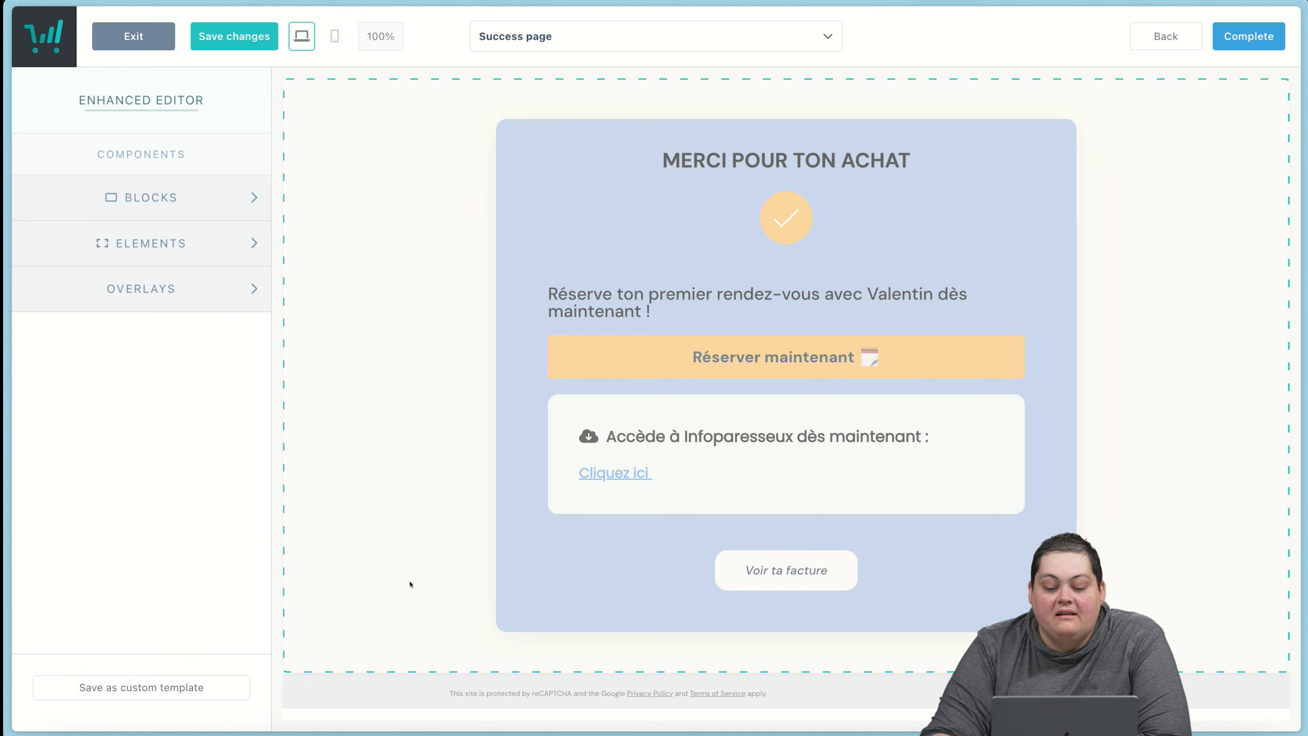
{"action": "left_click", "coordinate": [404, 578]}
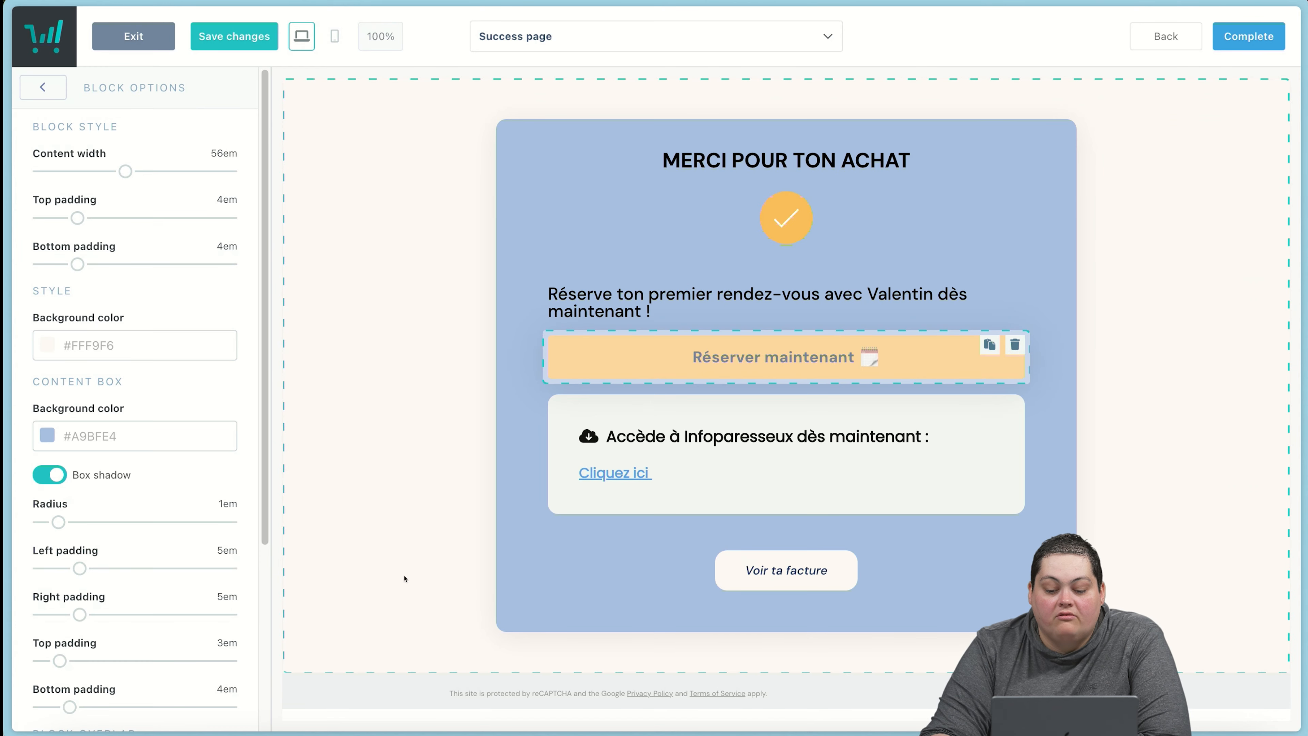
{"action": "left_click", "coordinate": [788, 359]}
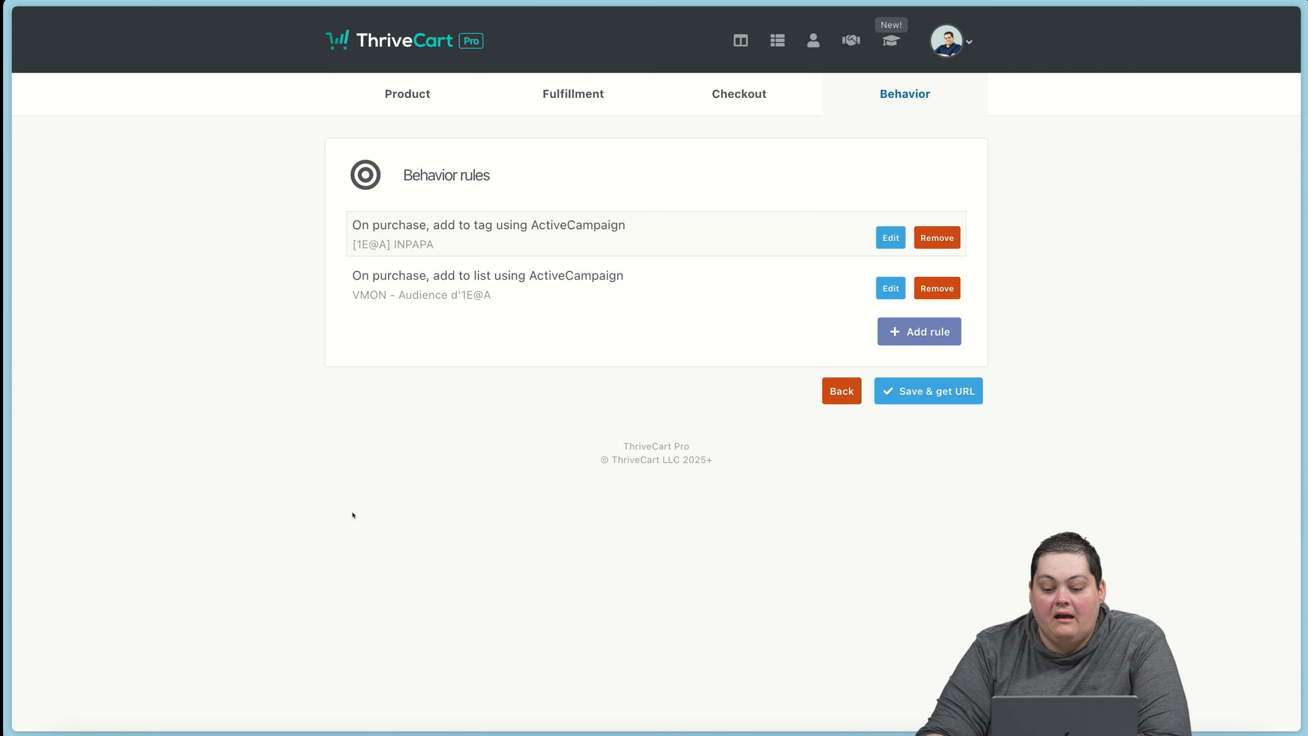
Step: Save the product from its behavior rules page and go back to the product list
{"action": "left_click", "coordinate": [929, 391]}
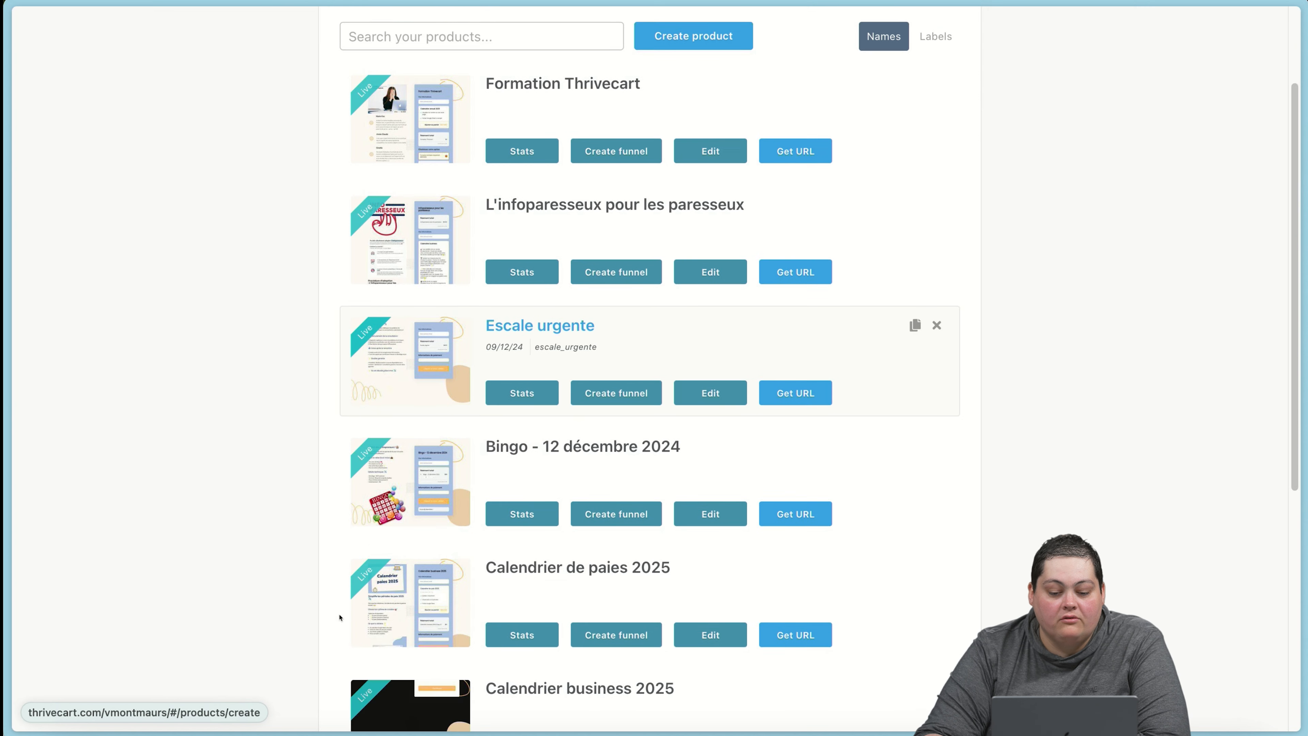
{"action": "scroll", "coordinate": [339, 617], "scroll_direction": "up", "scroll_amount": 3}
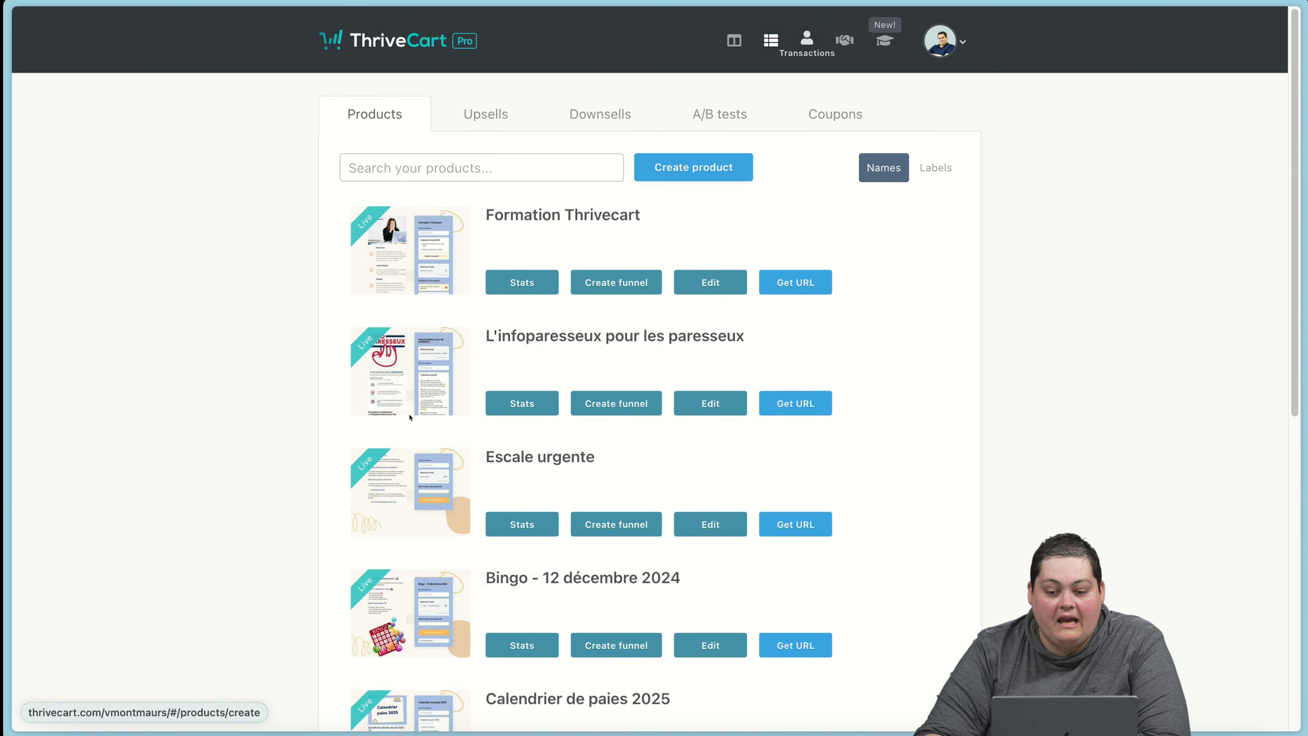
Step: Open the transactions page, look through its date range choices while keeping Today, and go to the subscriptions
{"action": "left_click", "coordinate": [806, 42]}
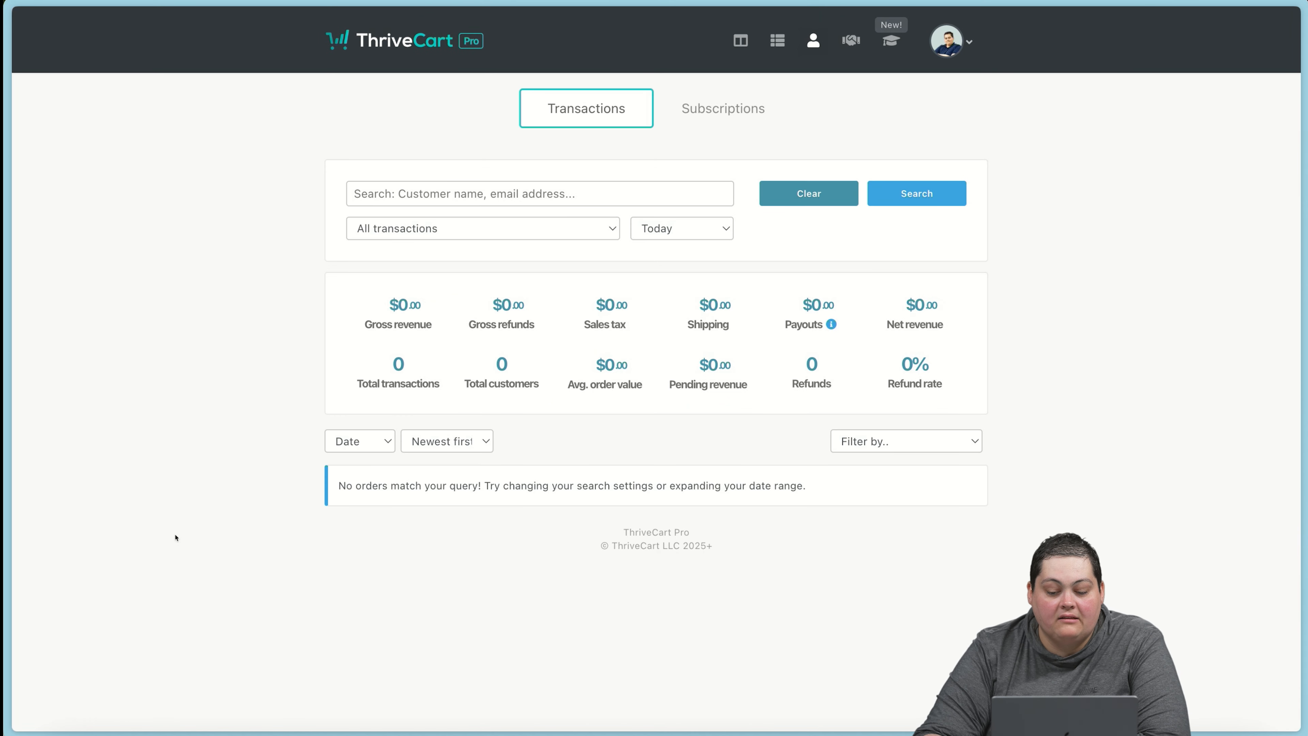
{"action": "left_click", "coordinate": [671, 229]}
{"action": "key", "text": "Down"}
{"action": "key", "text": "Down"}
{"action": "key", "text": "Down"}
{"action": "key", "text": "Down"}
{"action": "key", "text": "Down"}
{"action": "key", "text": "Down"}
{"action": "key", "text": "Down"}
{"action": "key", "text": "Down"}
{"action": "key", "text": "Down"}
{"action": "key", "text": "Up"}
{"action": "key", "text": "Up"}
{"action": "key", "text": "Up"}
{"action": "key", "text": "Up"}
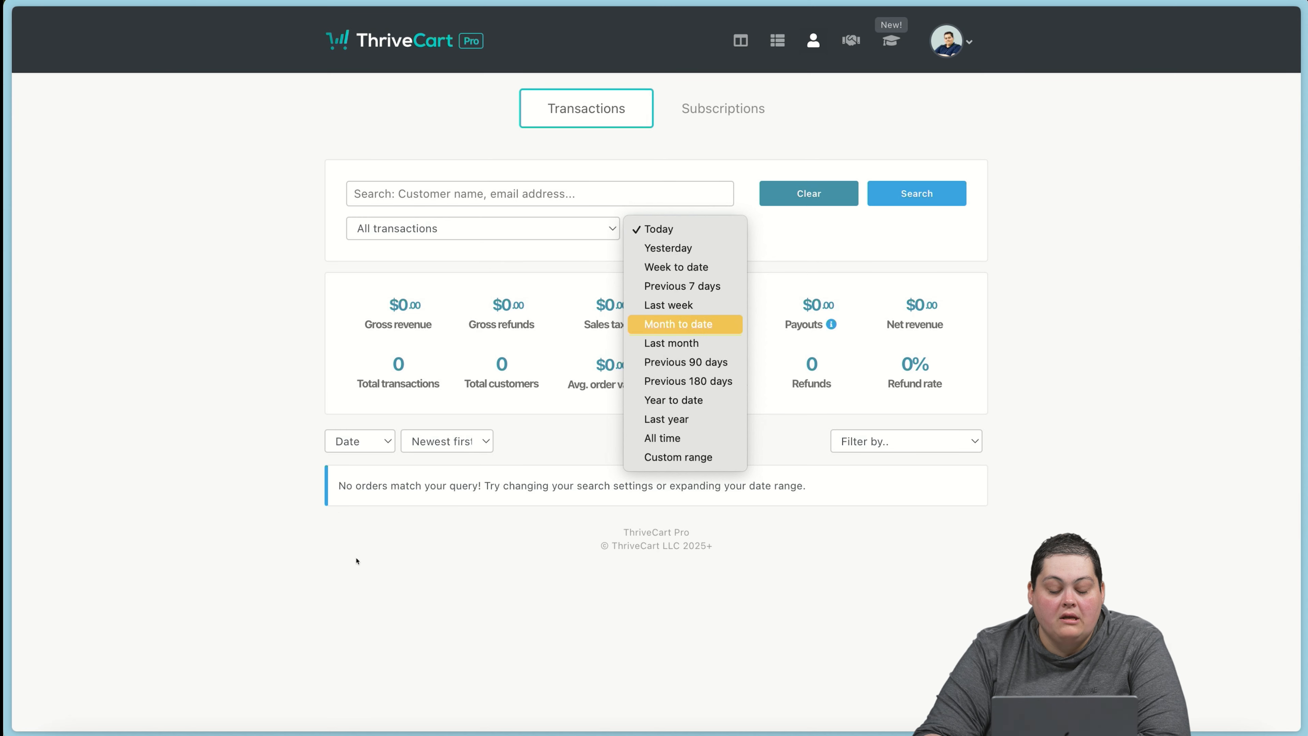
{"action": "key", "text": "Up"}
{"action": "key", "text": "Up"}
{"action": "key", "text": "Up"}
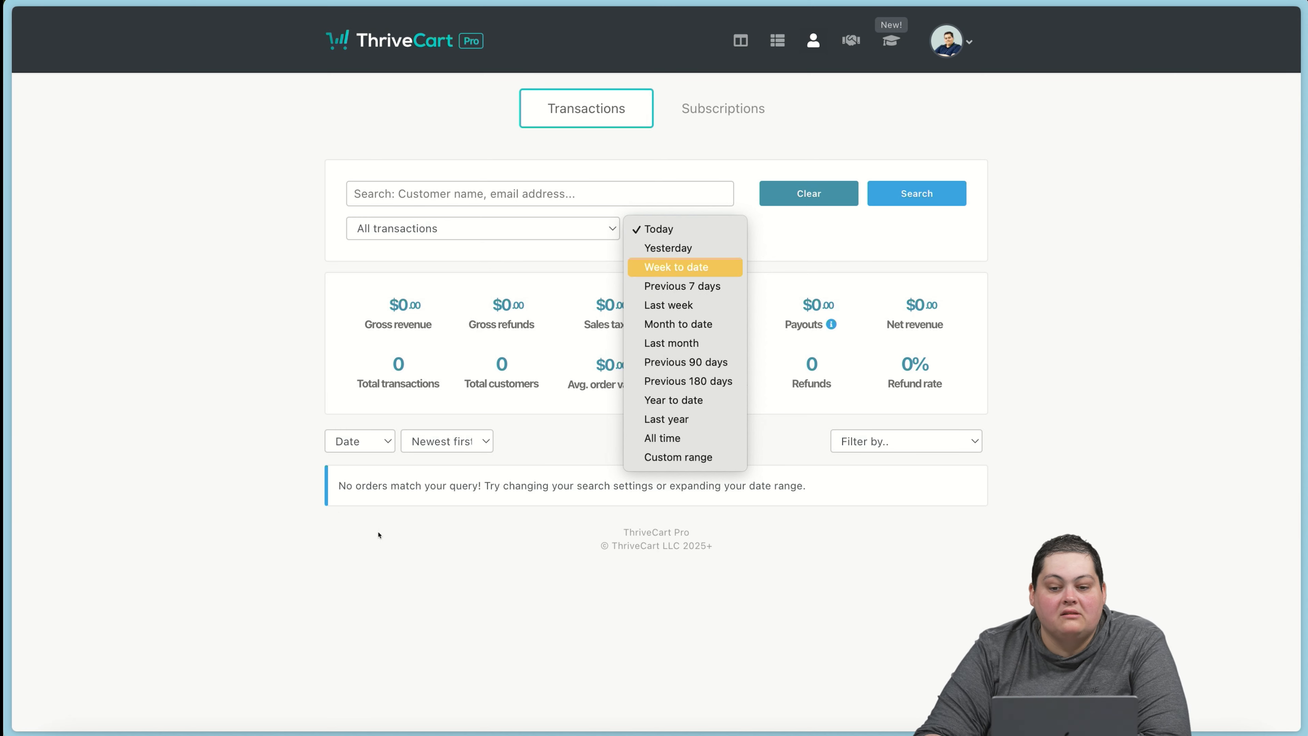
{"action": "key", "text": "Escape"}
{"action": "left_click", "coordinate": [585, 112]}
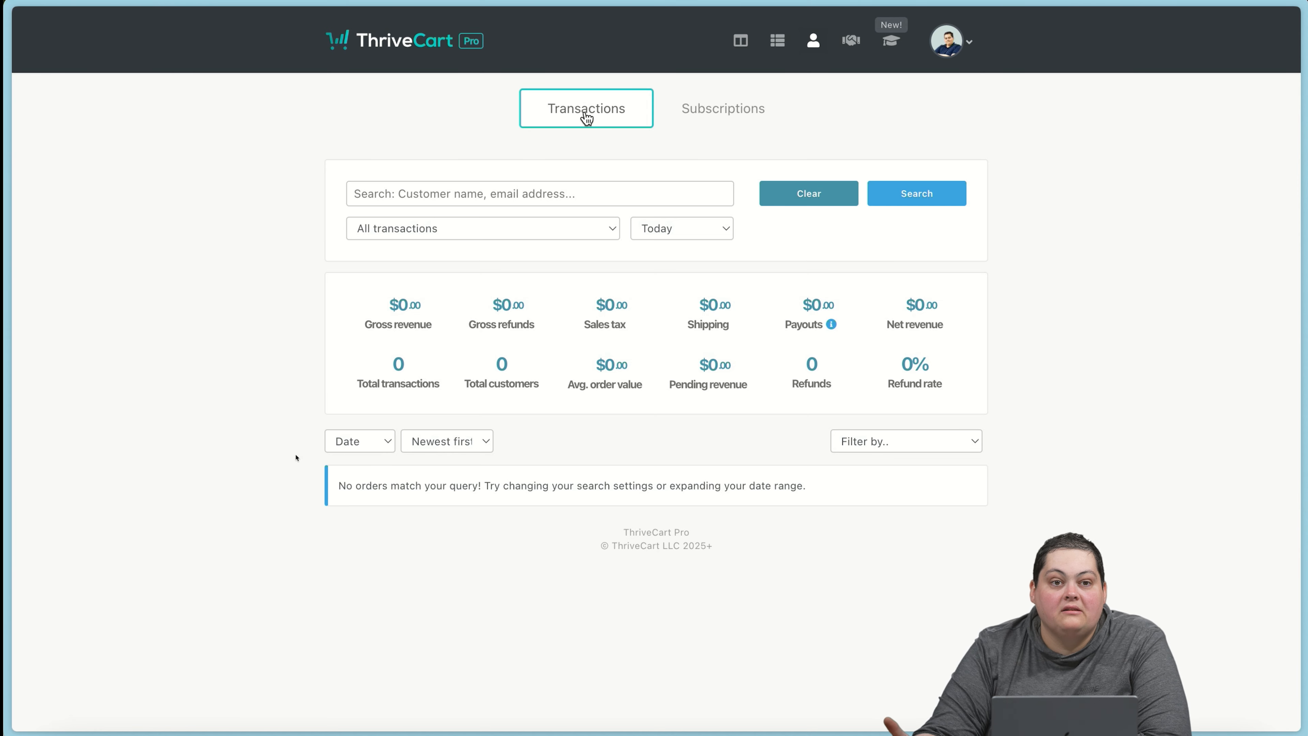
{"action": "left_click", "coordinate": [733, 112]}
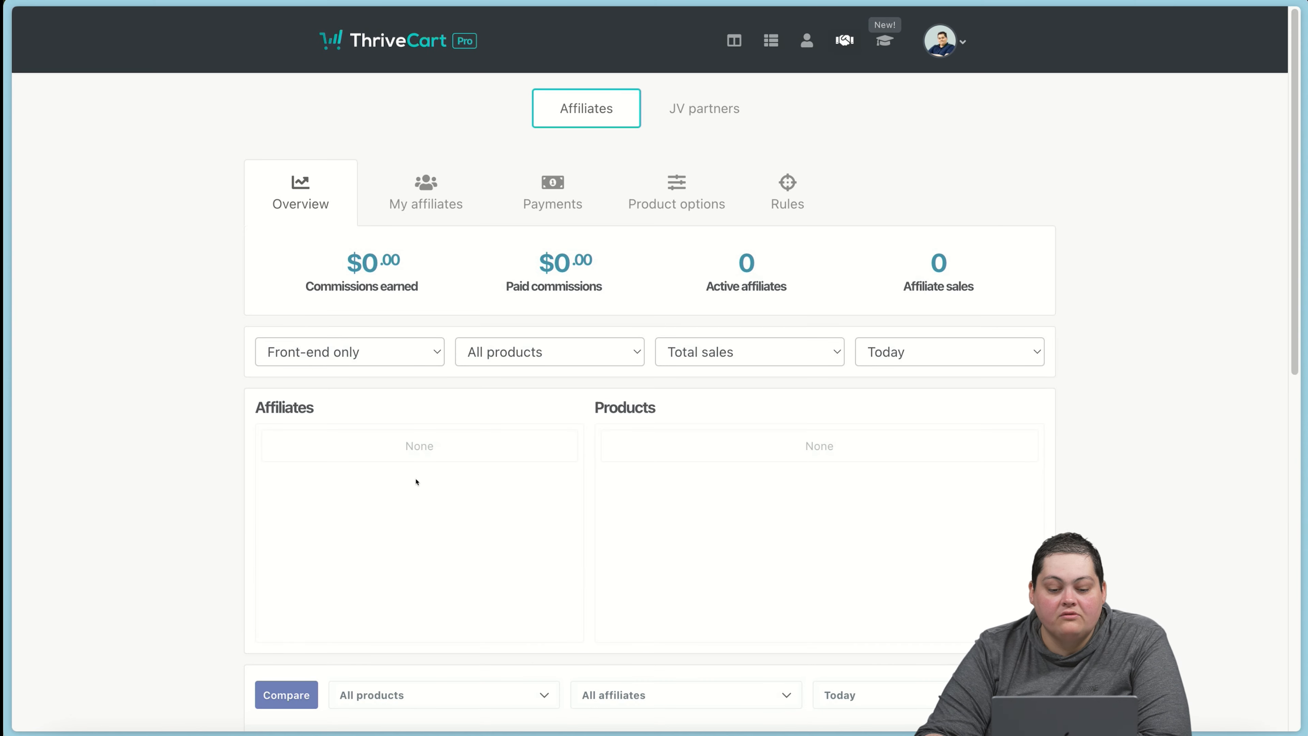
Step: Look over the affiliates overview with its commissions, sales filters and comparison statistics
{"action": "scroll", "coordinate": [298, 581], "scroll_direction": "down", "scroll_amount": 2}
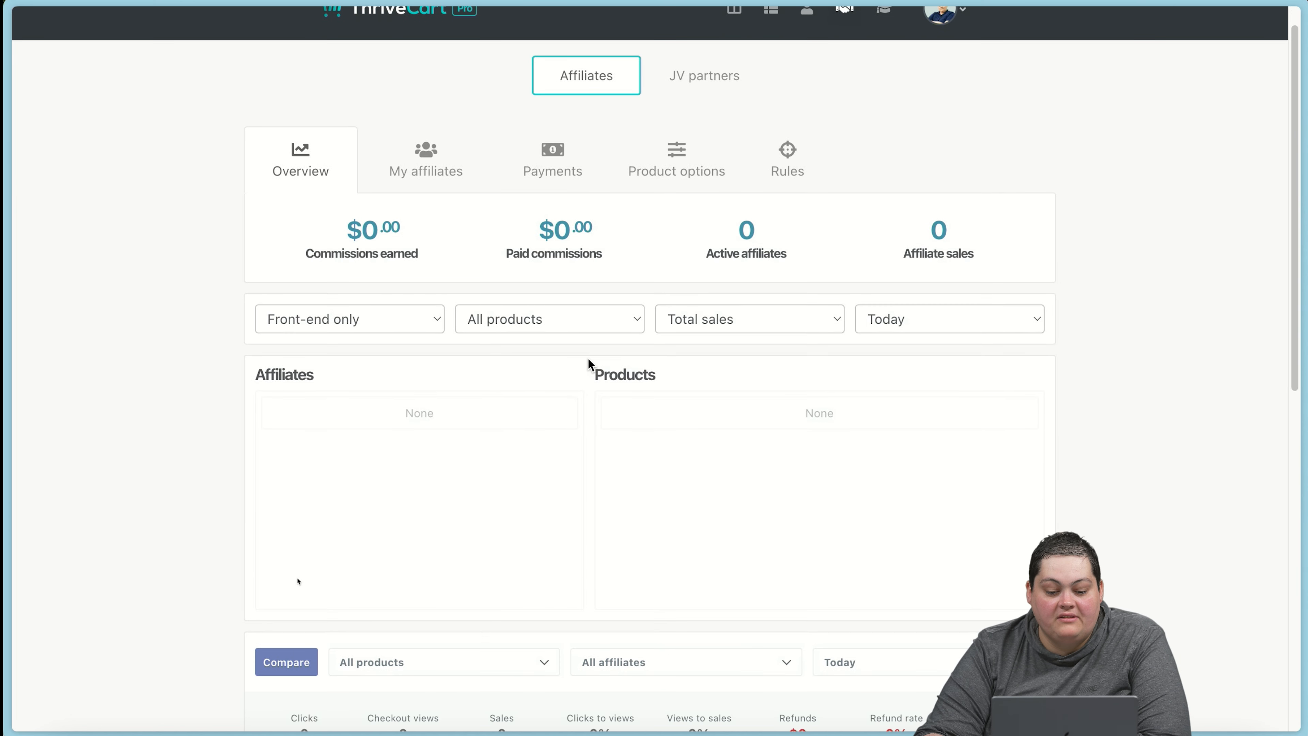
{"action": "scroll", "coordinate": [298, 581], "scroll_direction": "up", "scroll_amount": 1}
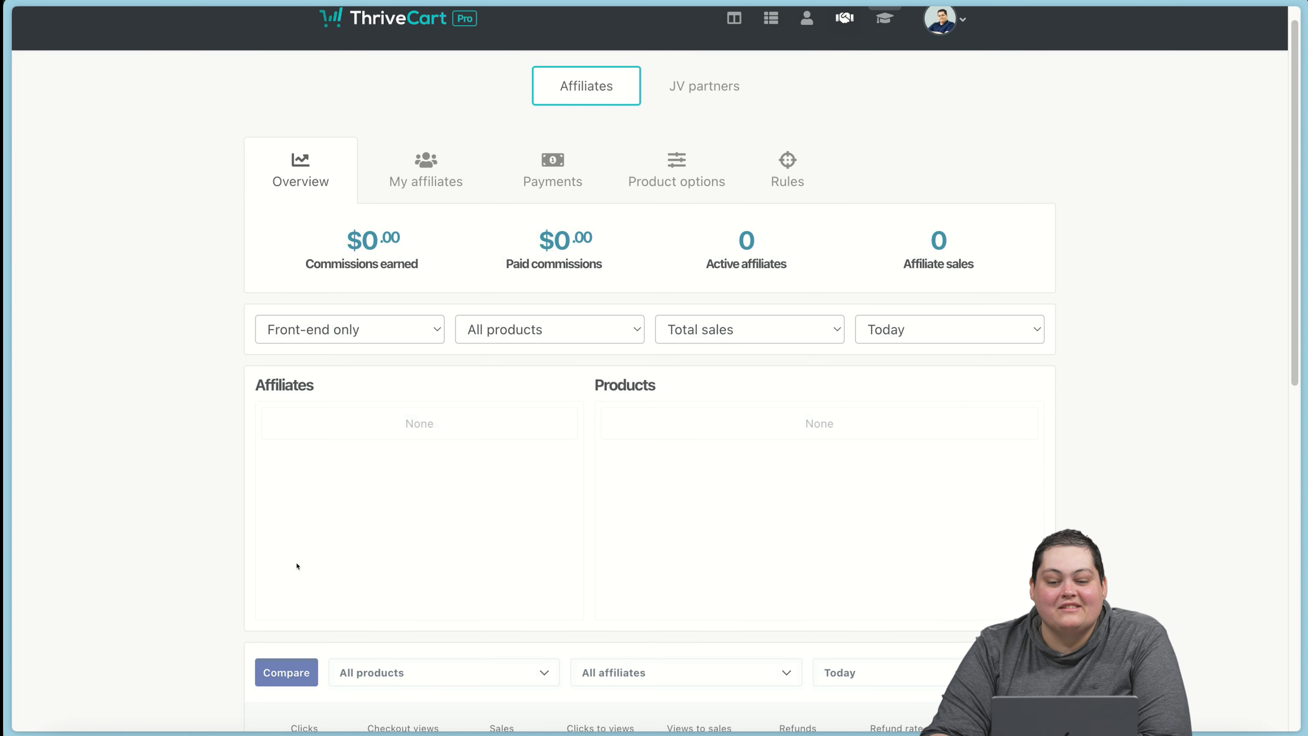
Step: Go from the affiliates overview to the courses page and look over the courses in the PETITS PRODUITS project
{"action": "scroll", "coordinate": [393, 454], "scroll_direction": "up", "scroll_amount": 1}
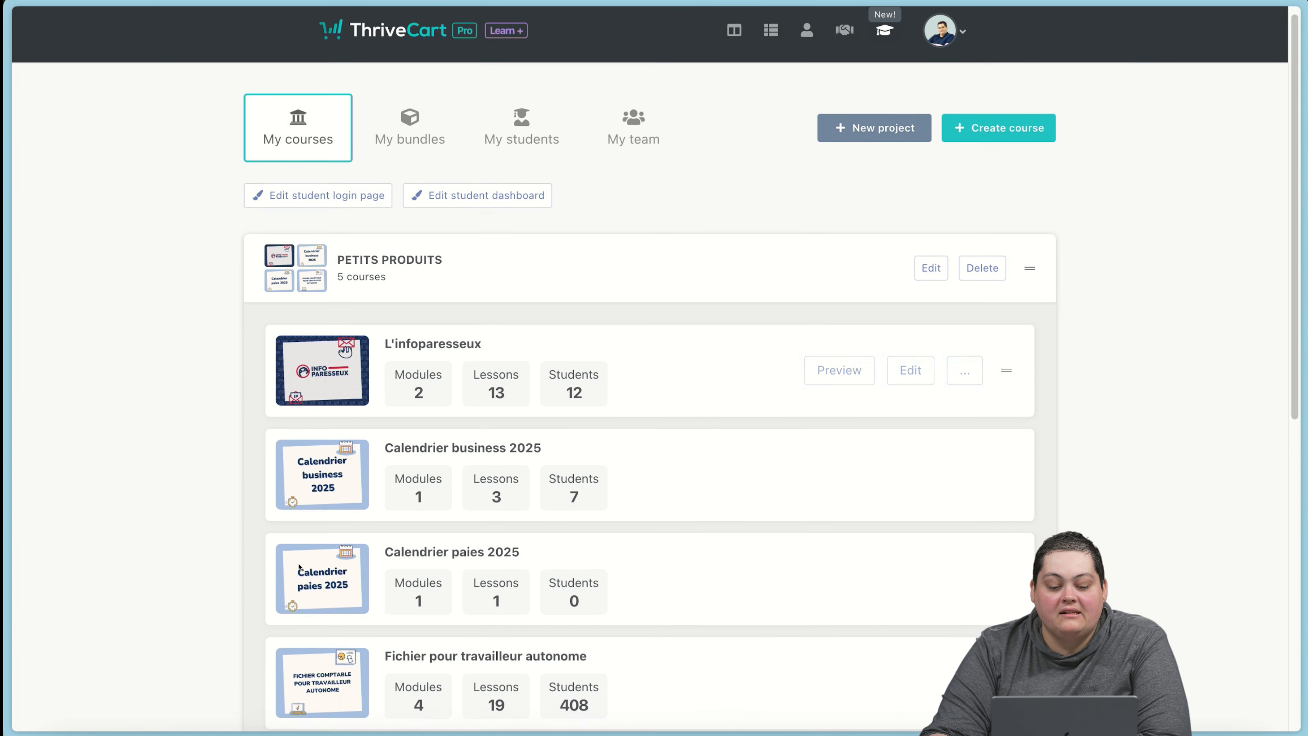
{"action": "scroll", "coordinate": [155, 498], "scroll_direction": "down", "scroll_amount": 2}
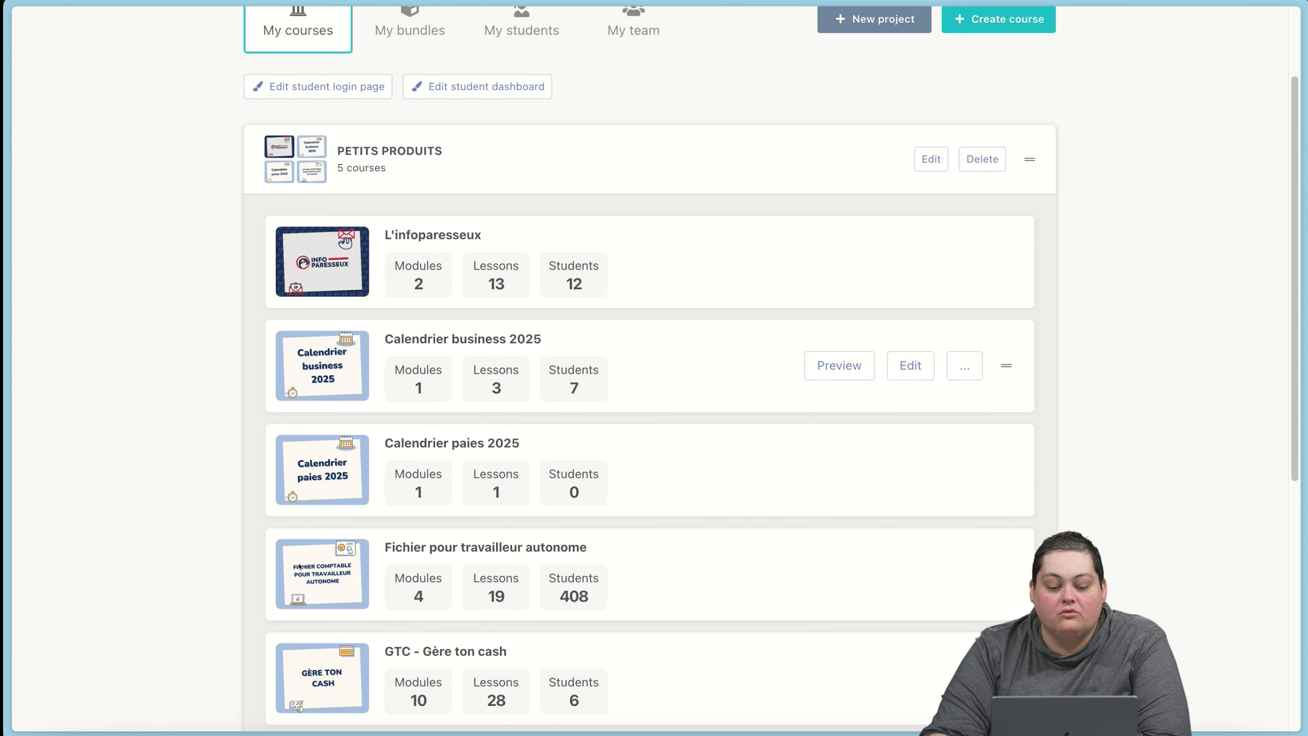
{"action": "scroll", "coordinate": [762, 360], "scroll_direction": "up", "scroll_amount": 3}
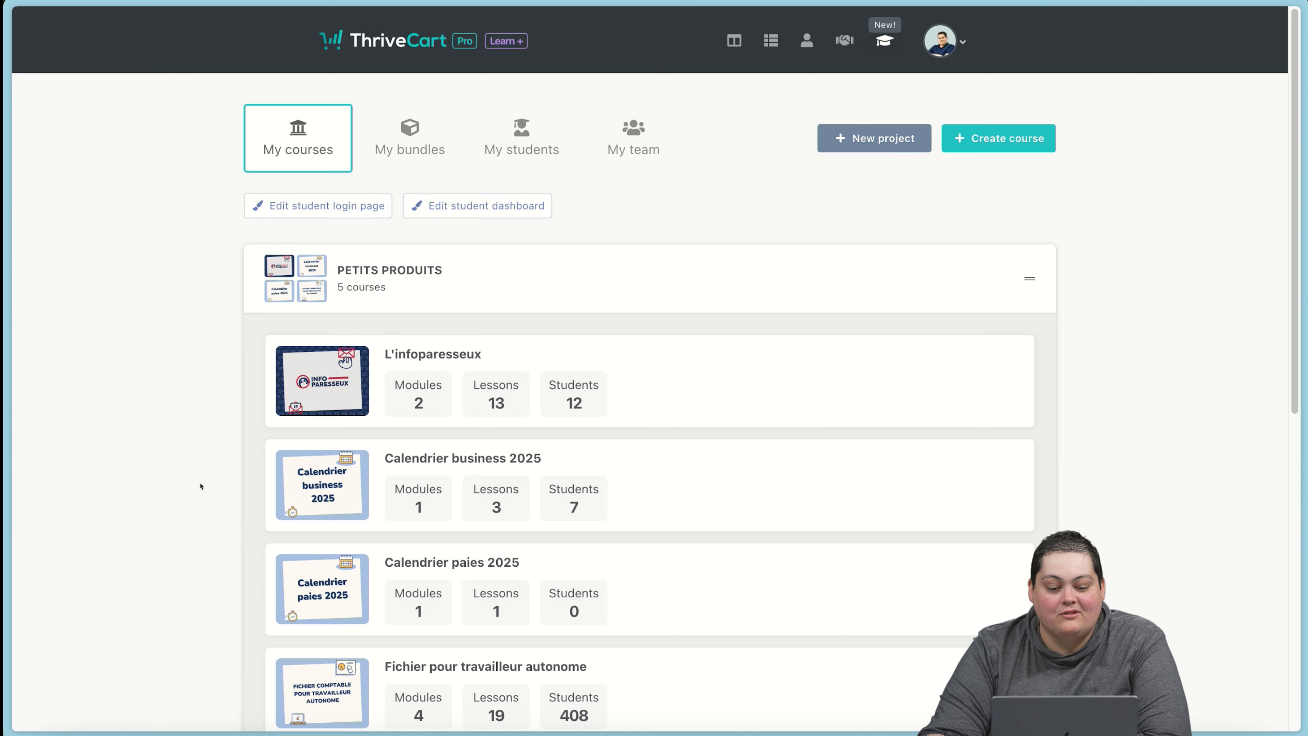
{"action": "scroll", "coordinate": [210, 527], "scroll_direction": "down", "scroll_amount": 5}
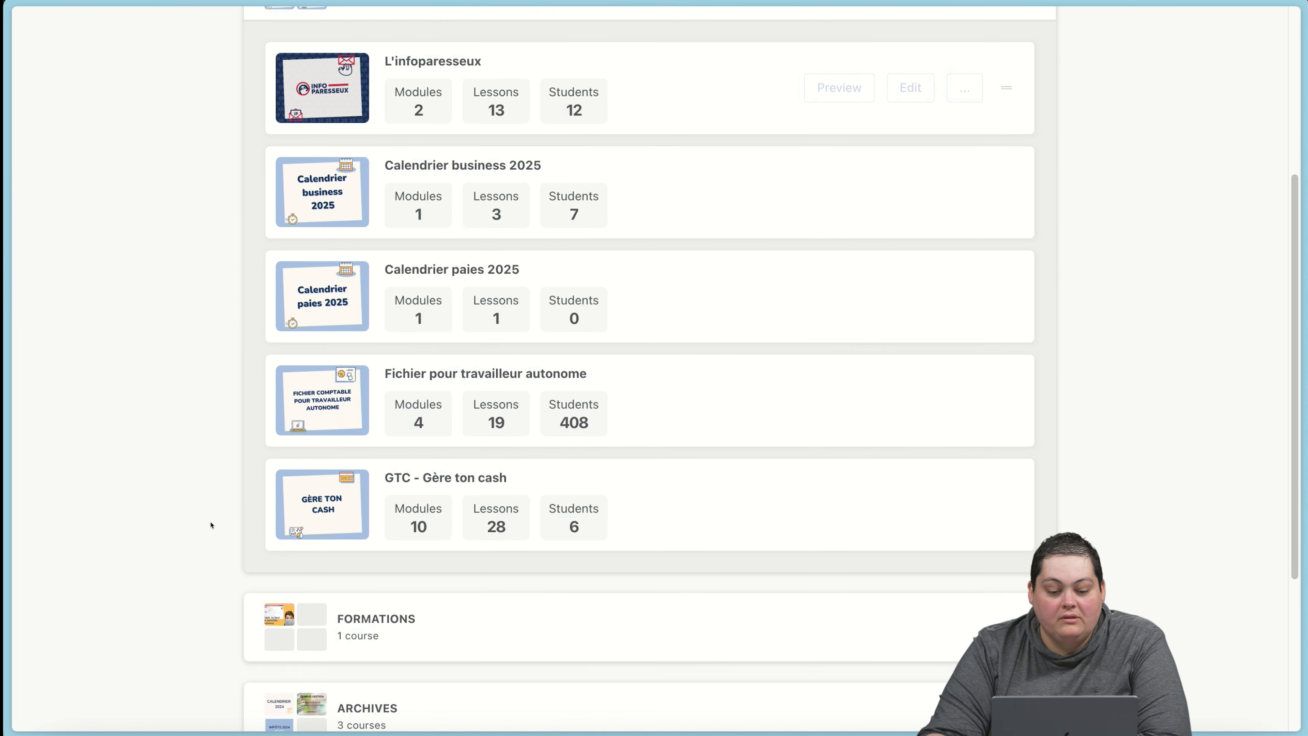
{"action": "scroll", "coordinate": [210, 523], "scroll_direction": "up", "scroll_amount": 2}
{"action": "scroll", "coordinate": [205, 488], "scroll_direction": "down", "scroll_amount": 1}
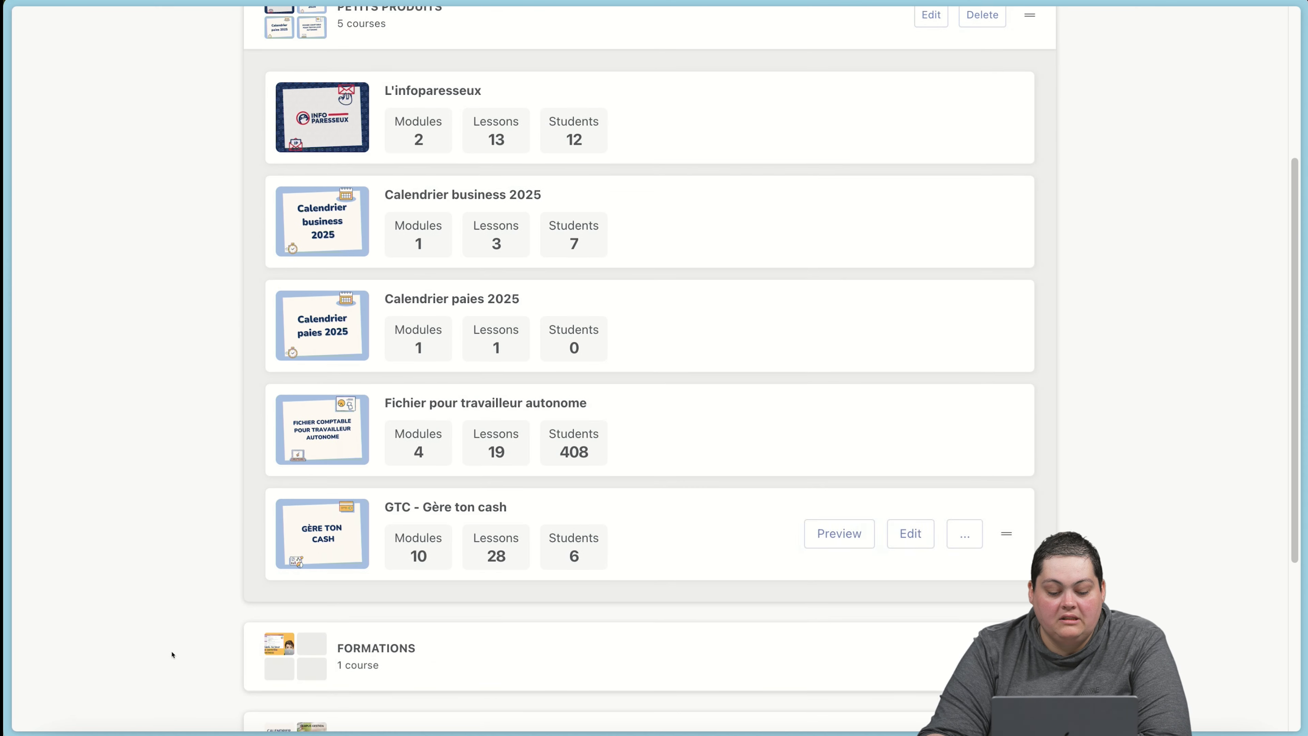
Step: Expand the FORMATIONS and ARCHIVES projects to view their courses, and return to the PETITS PRODUITS project
{"action": "left_click", "coordinate": [376, 656]}
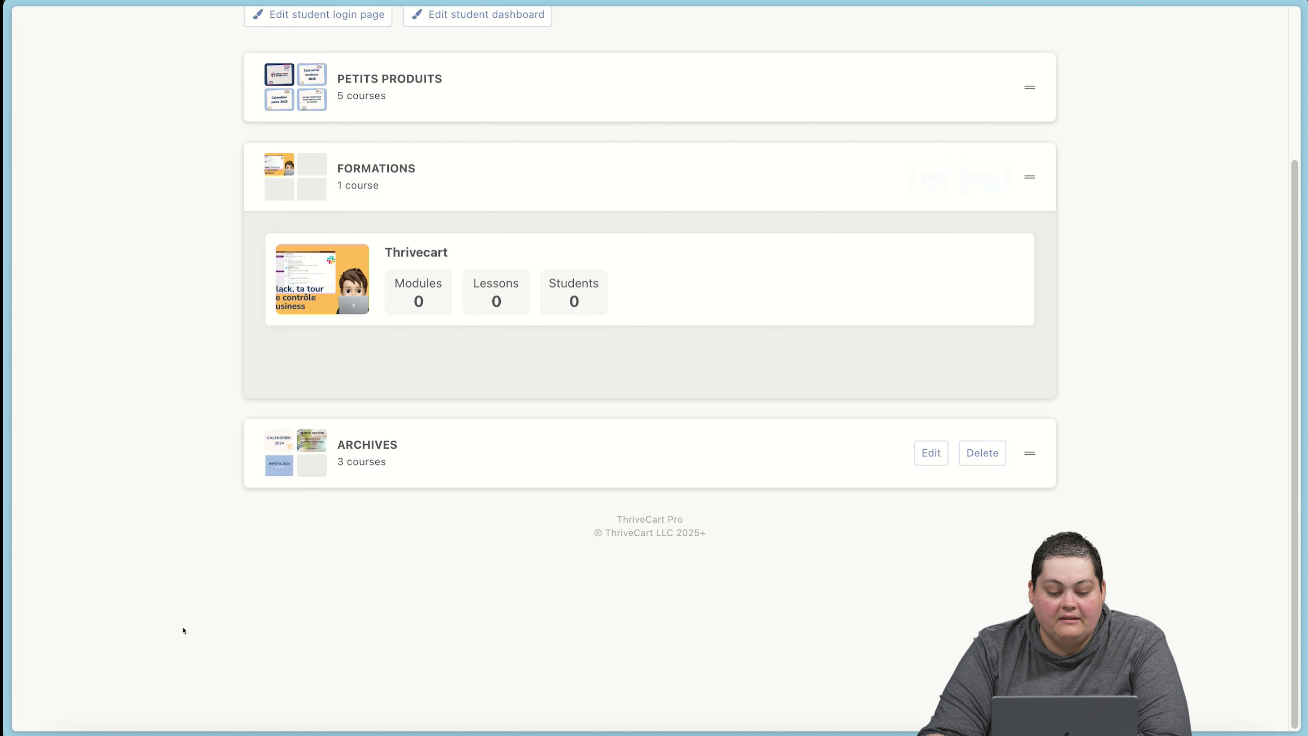
{"action": "left_click", "coordinate": [367, 449]}
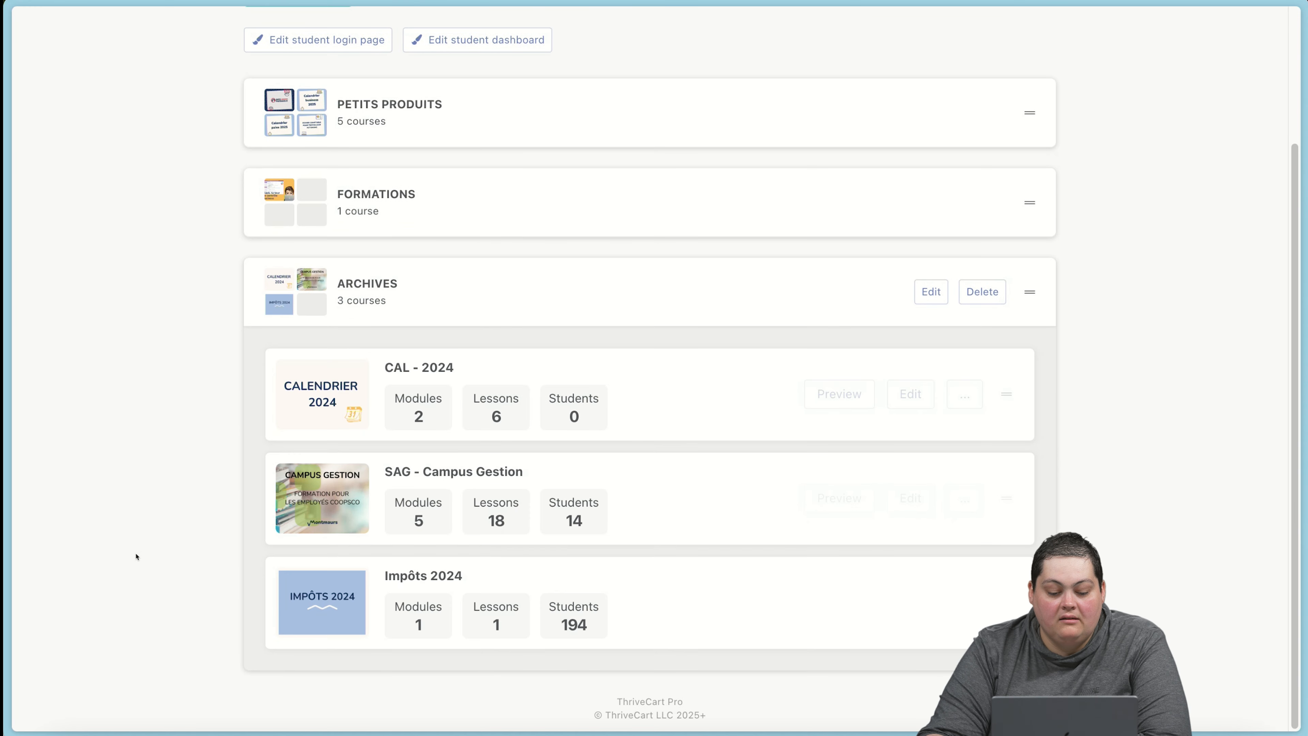
{"action": "left_click", "coordinate": [363, 311]}
{"action": "left_click", "coordinate": [363, 249]}
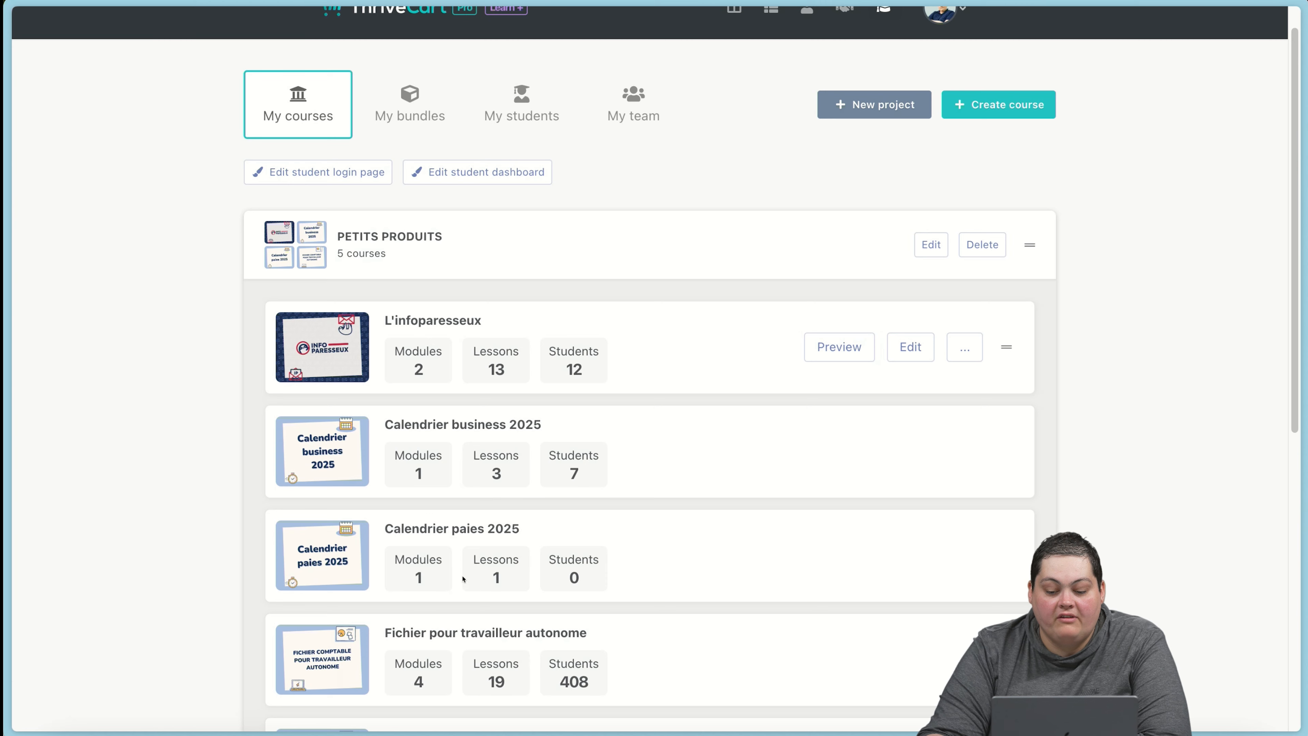
Step: Open the L'infoparesseux course for editing and look through its modules and lessons, from Pour commencer to FAQ + DÉBUG
{"action": "left_click", "coordinate": [910, 346]}
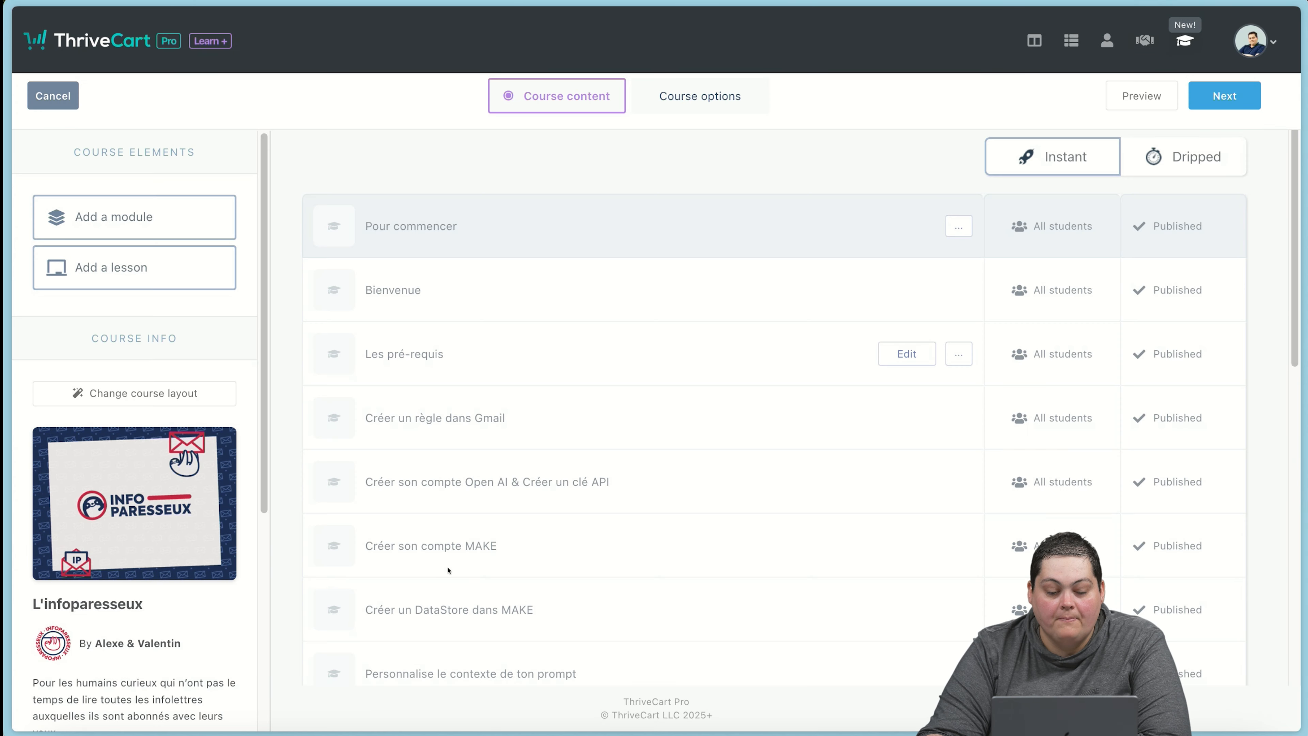
{"action": "scroll", "coordinate": [283, 528], "scroll_direction": "down", "scroll_amount": 10}
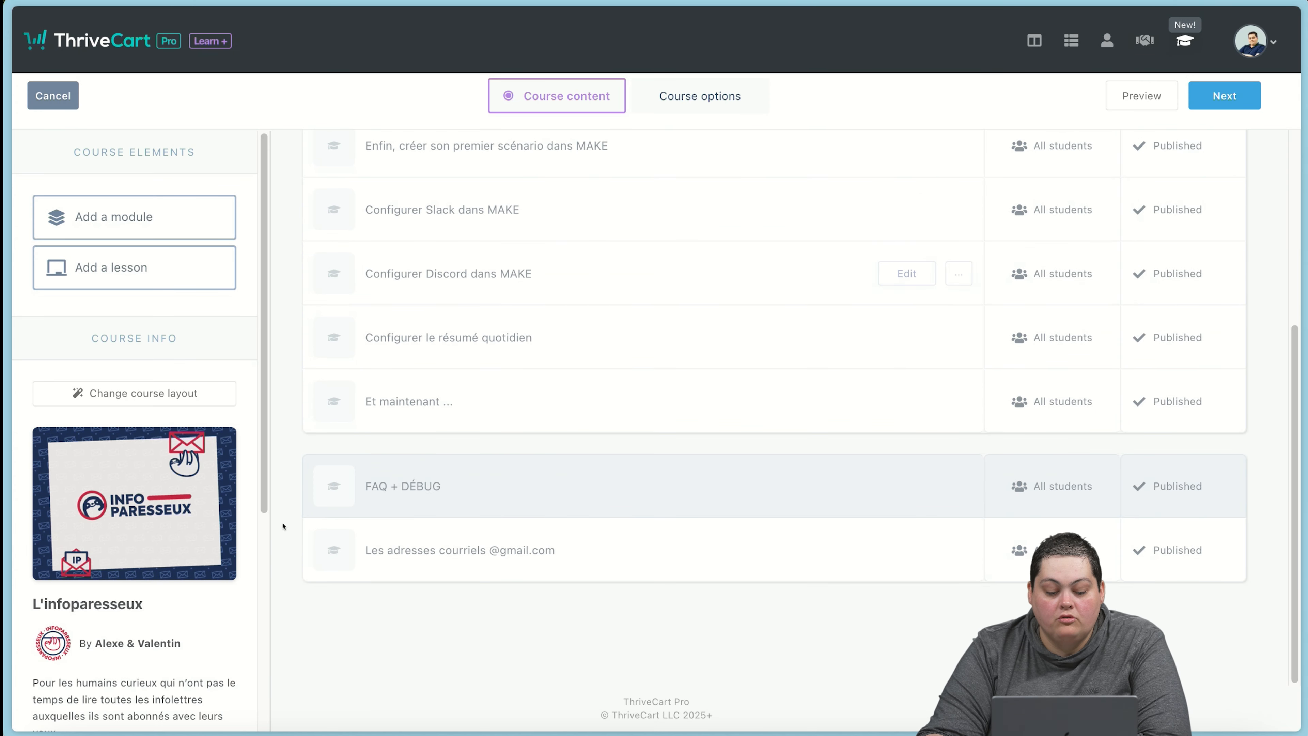
{"action": "scroll", "coordinate": [282, 525], "scroll_direction": "up", "scroll_amount": 9}
{"action": "scroll", "coordinate": [283, 525], "scroll_direction": "up", "scroll_amount": 1}
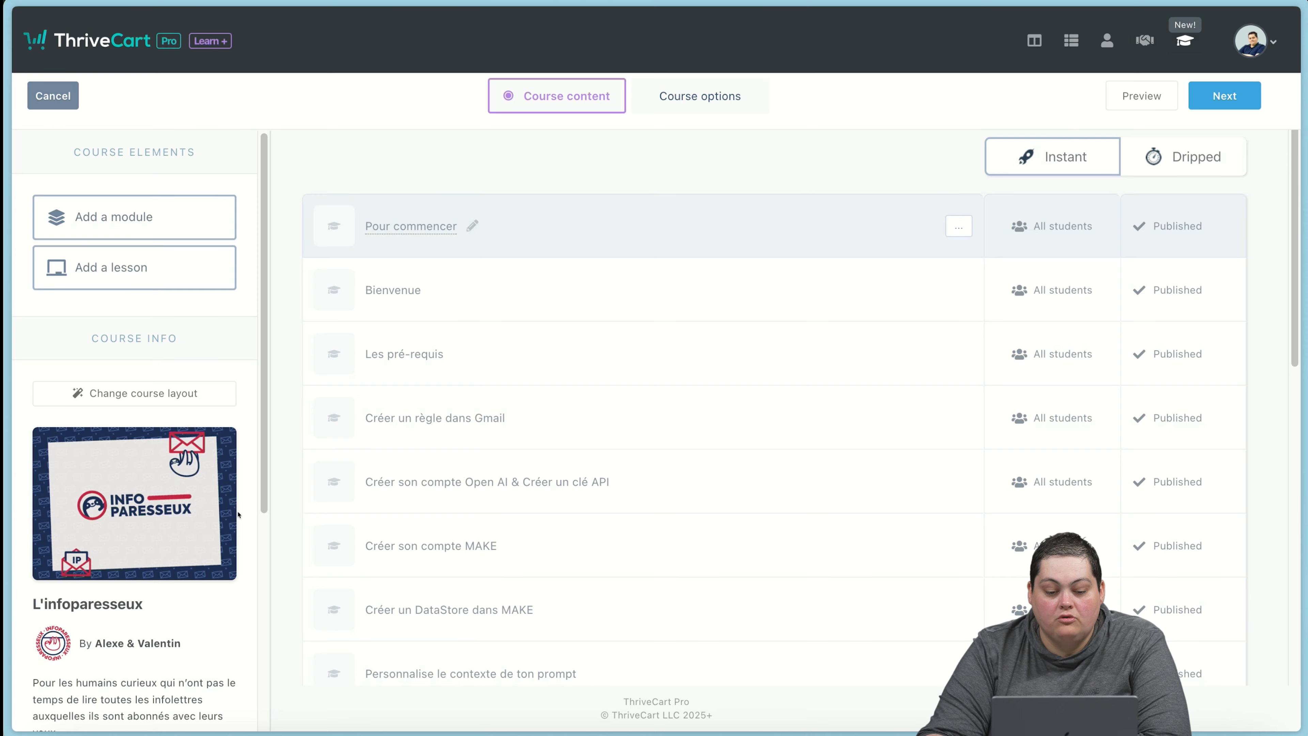
{"action": "scroll", "coordinate": [258, 518], "scroll_direction": "down", "scroll_amount": 6}
{"action": "scroll", "coordinate": [238, 514], "scroll_direction": "down", "scroll_amount": 2}
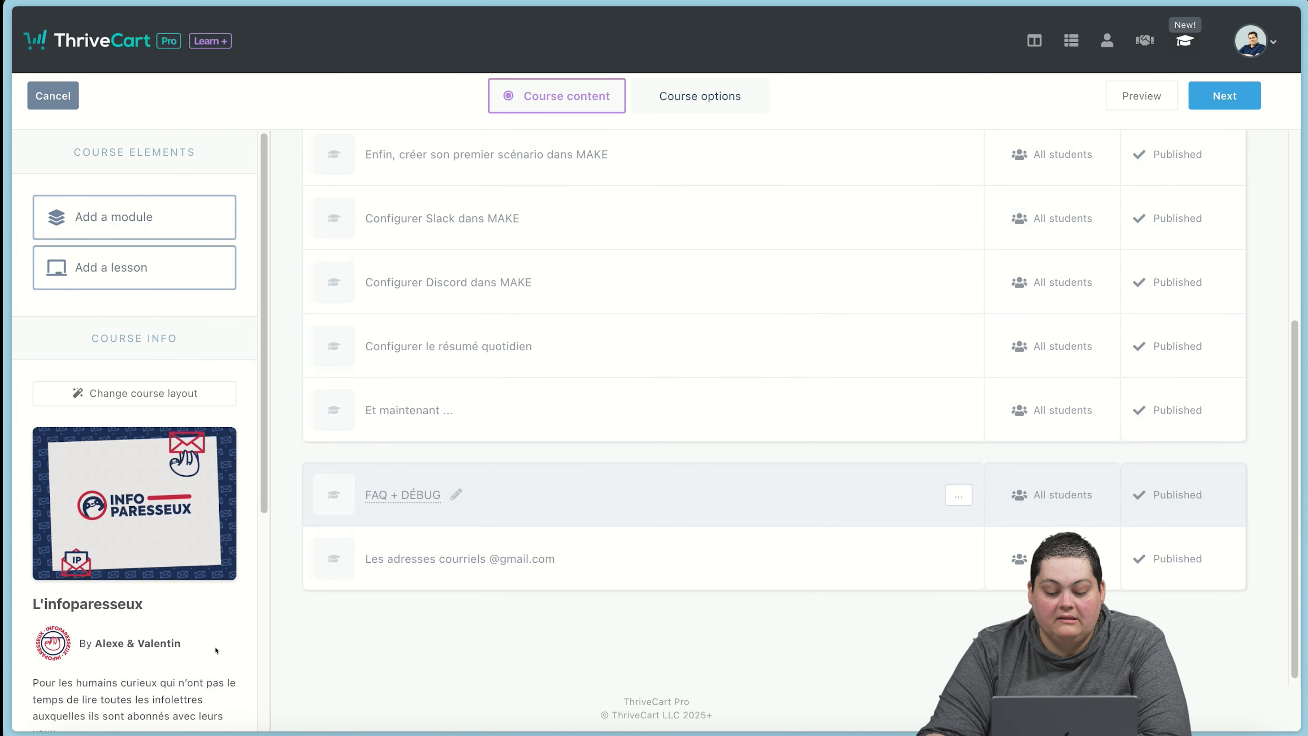
{"action": "scroll", "coordinate": [217, 647], "scroll_direction": "up", "scroll_amount": 8}
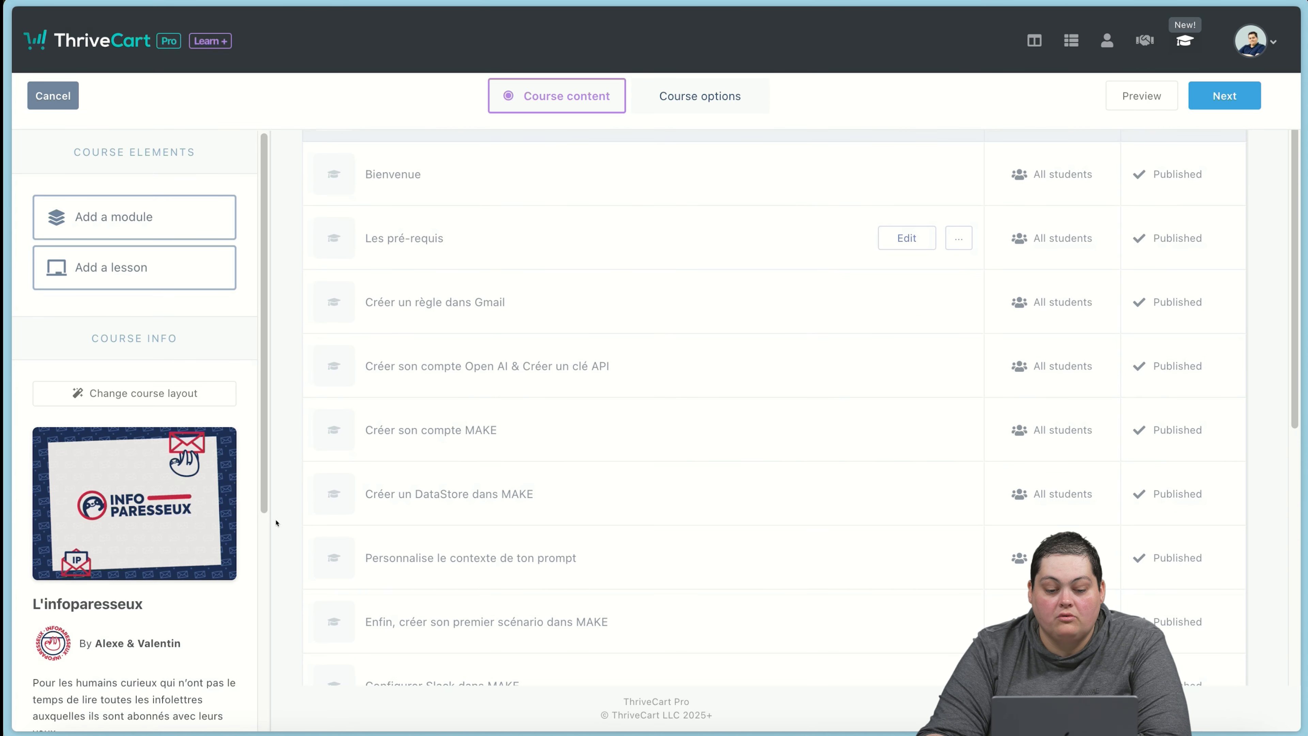
{"action": "scroll", "coordinate": [276, 523], "scroll_direction": "up", "scroll_amount": 1}
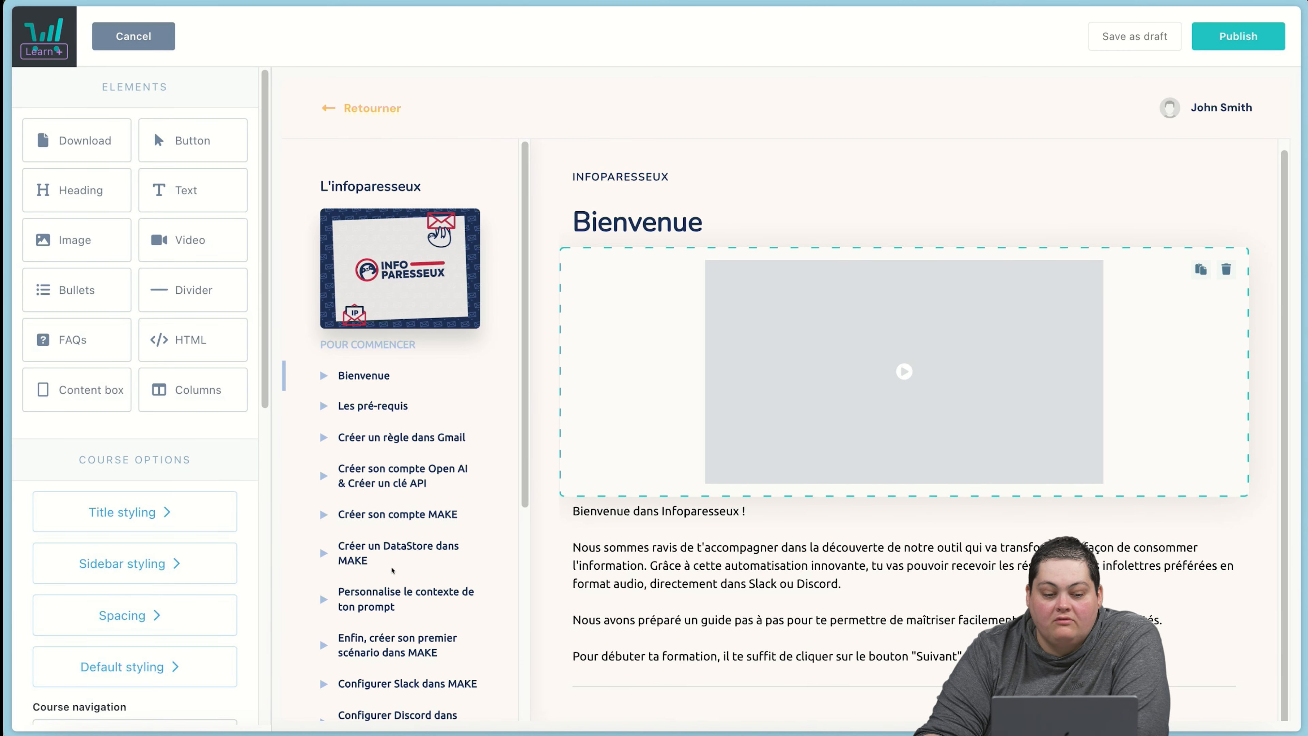
Step: In the Bienvenue lesson, inspect the video element's embed code and open the welcome text block's options
{"action": "left_click", "coordinate": [676, 350]}
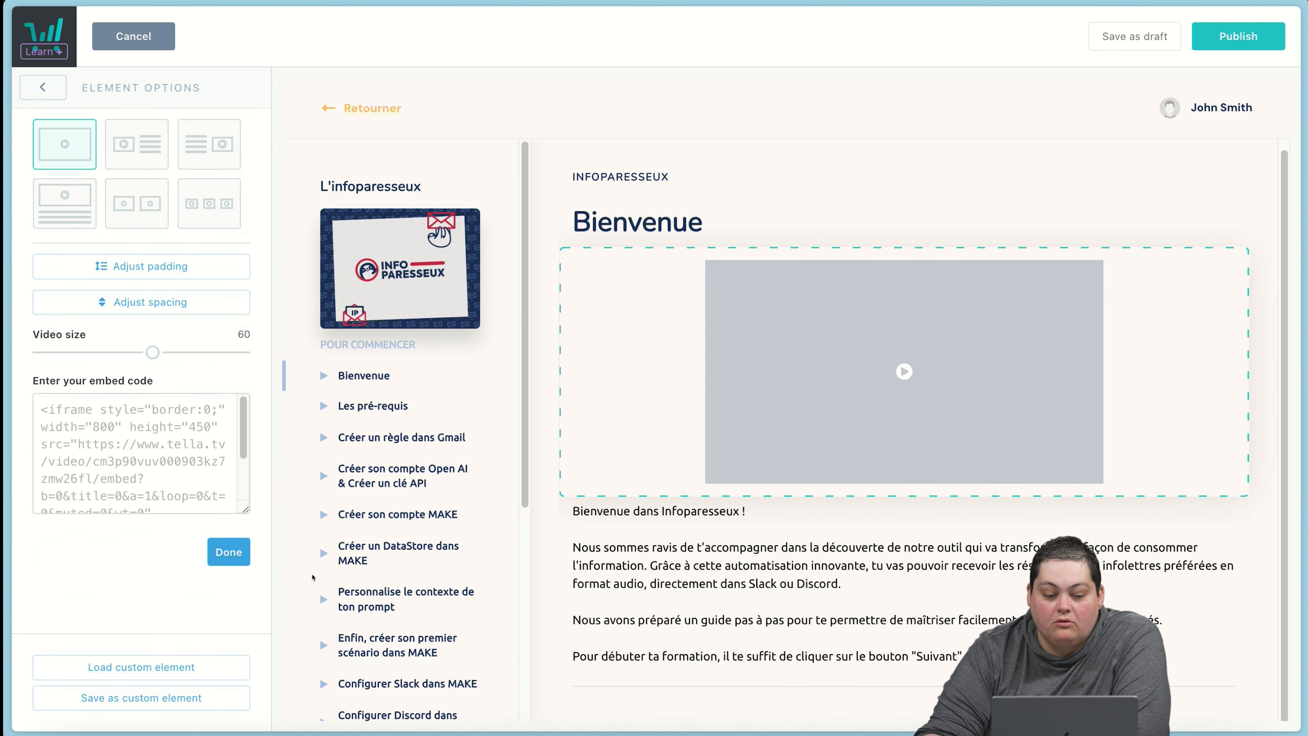
{"action": "scroll", "coordinate": [141, 454], "scroll_direction": "down", "scroll_amount": 1}
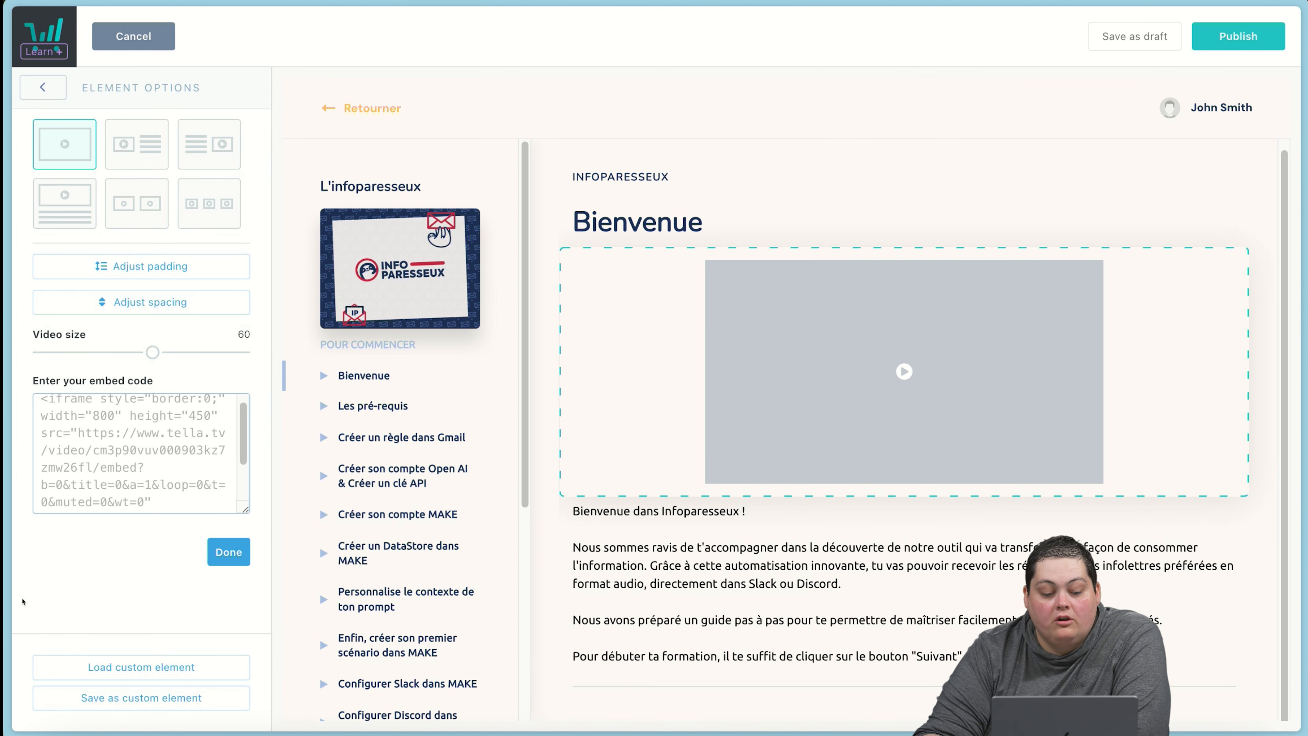
{"action": "key", "text": "ctrl+a"}
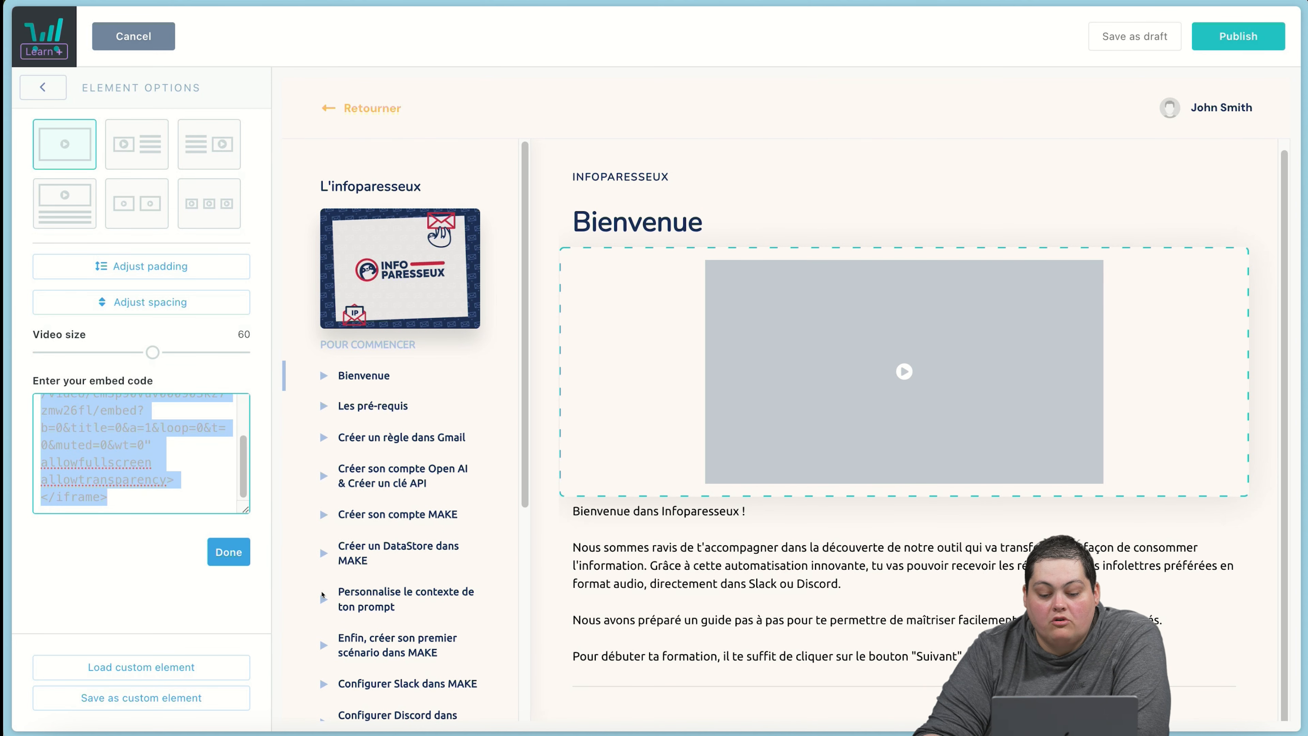
{"action": "scroll", "coordinate": [685, 435], "scroll_direction": "down", "scroll_amount": 2}
{"action": "left_click", "coordinate": [664, 480]}
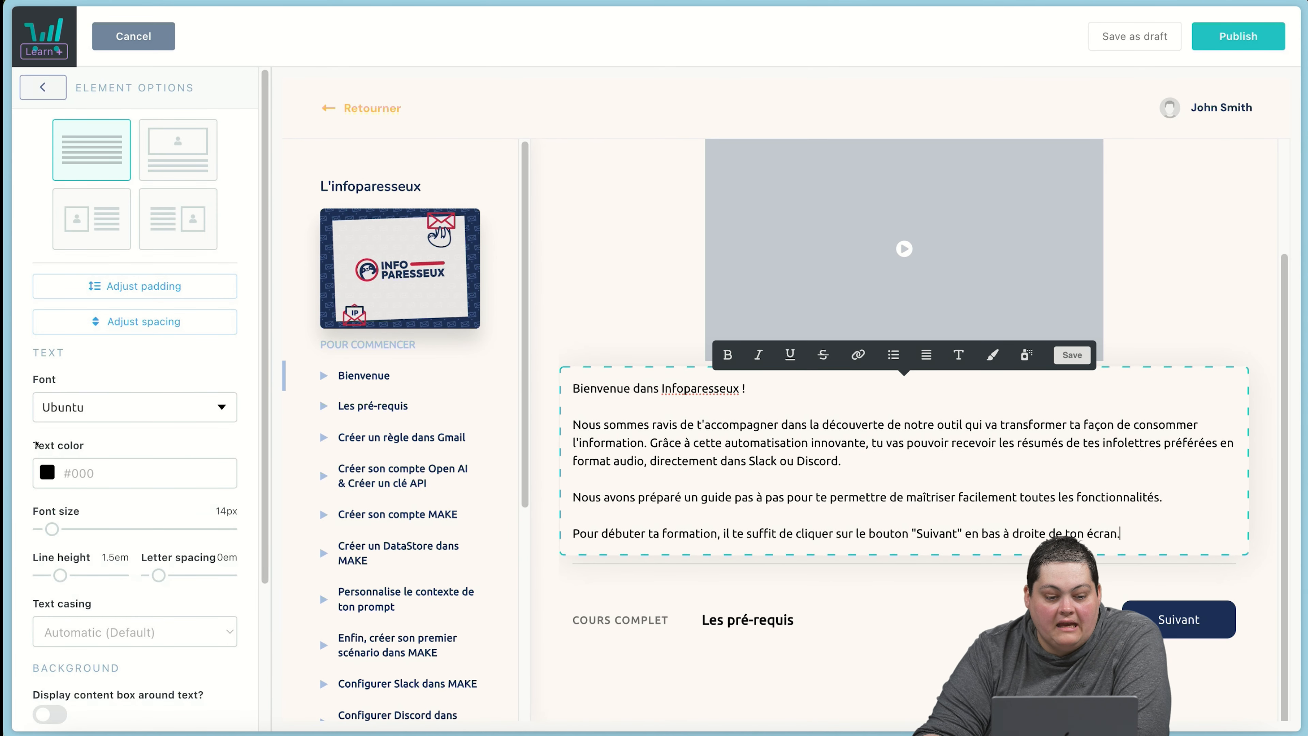
Step: Return to the lesson's element list and look over the course outline and the Bienvenue page content
{"action": "left_click", "coordinate": [42, 88]}
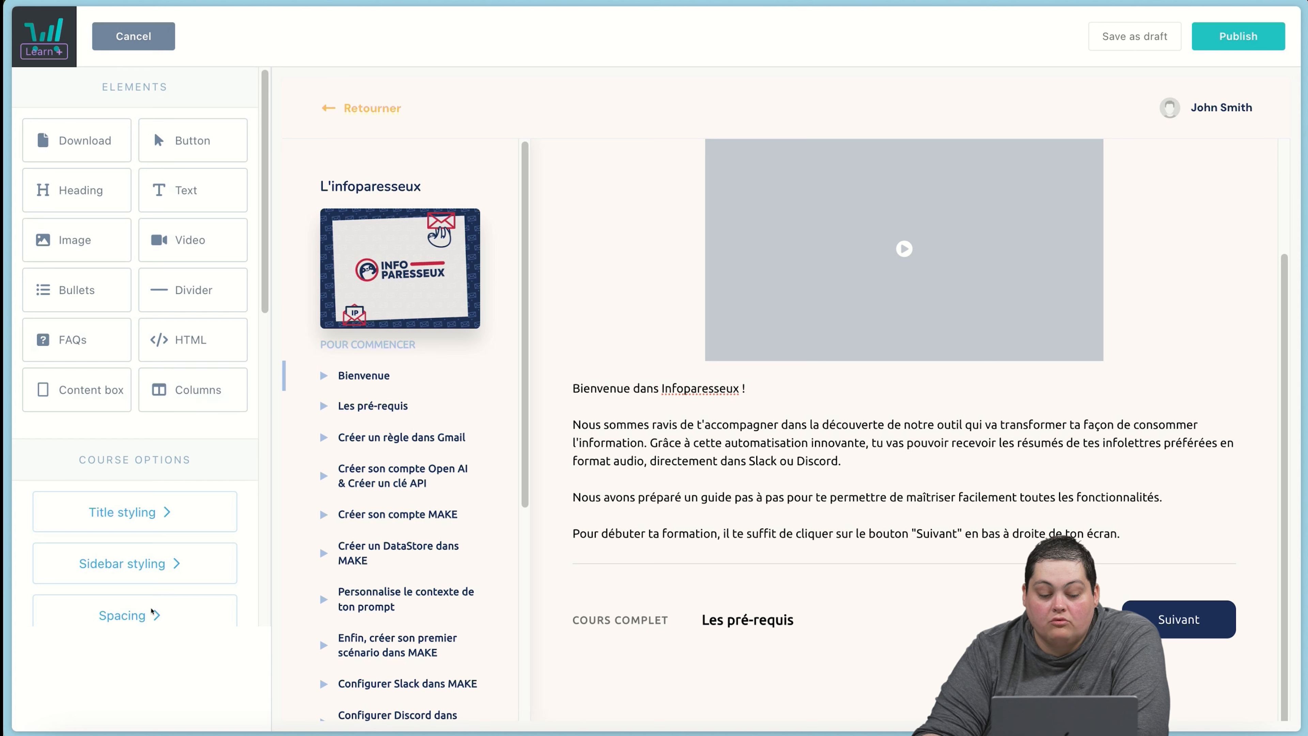
{"action": "scroll", "coordinate": [202, 608], "scroll_direction": "down", "scroll_amount": 1}
{"action": "scroll", "coordinate": [202, 608], "scroll_direction": "down", "scroll_amount": 5}
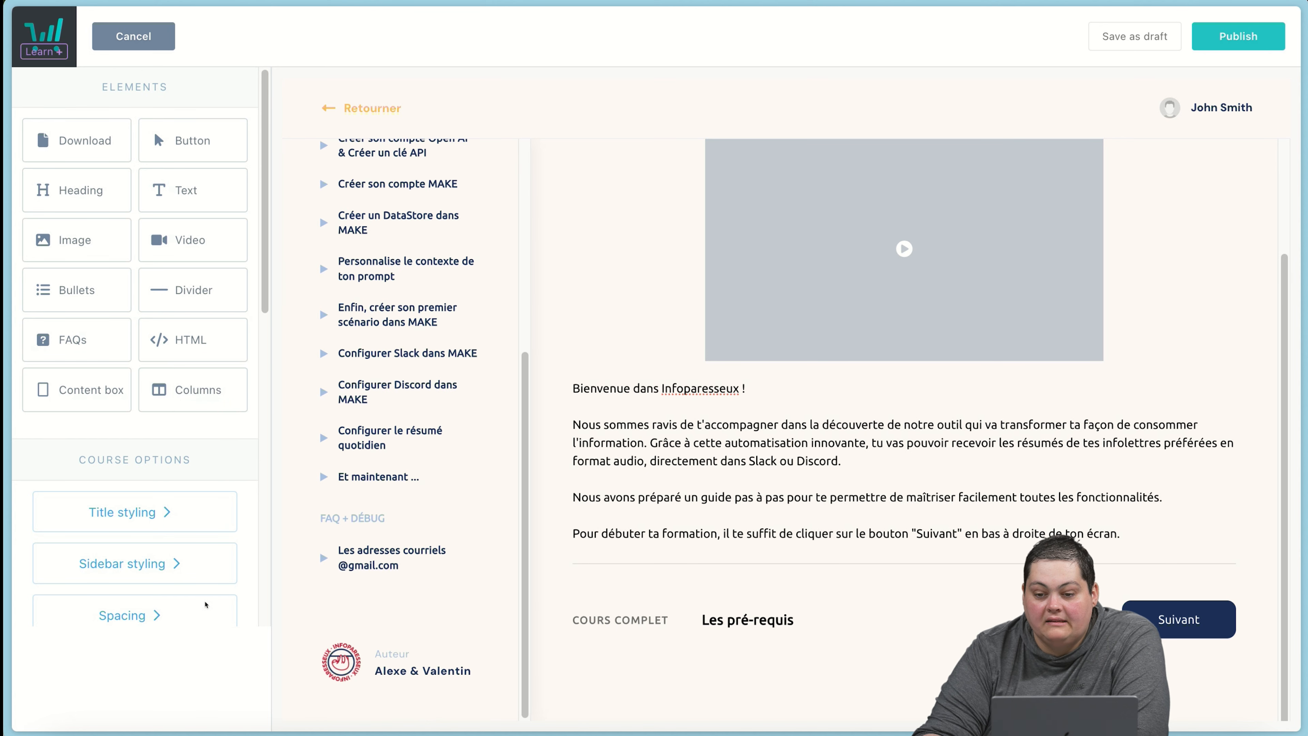
{"action": "scroll", "coordinate": [467, 695], "scroll_direction": "up", "scroll_amount": 1}
{"action": "scroll", "coordinate": [411, 517], "scroll_direction": "up", "scroll_amount": 2}
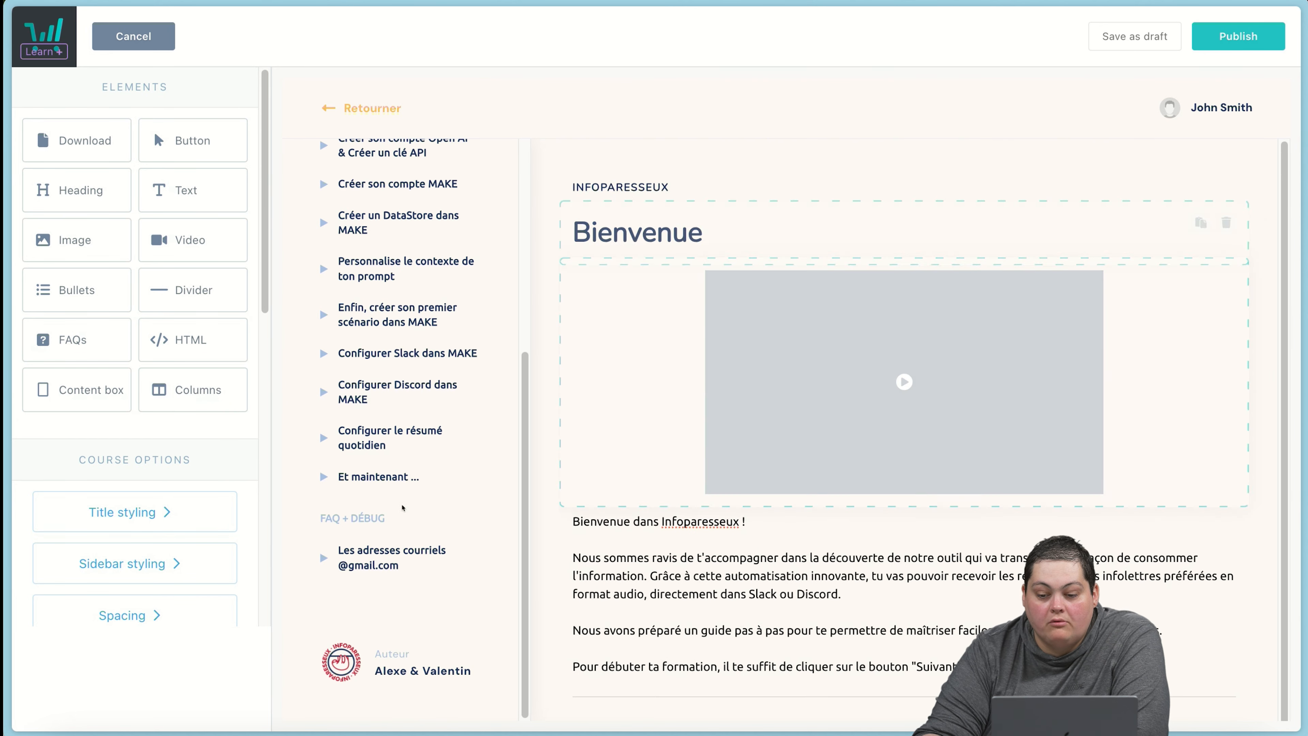
{"action": "scroll", "coordinate": [418, 610], "scroll_direction": "down", "scroll_amount": 1}
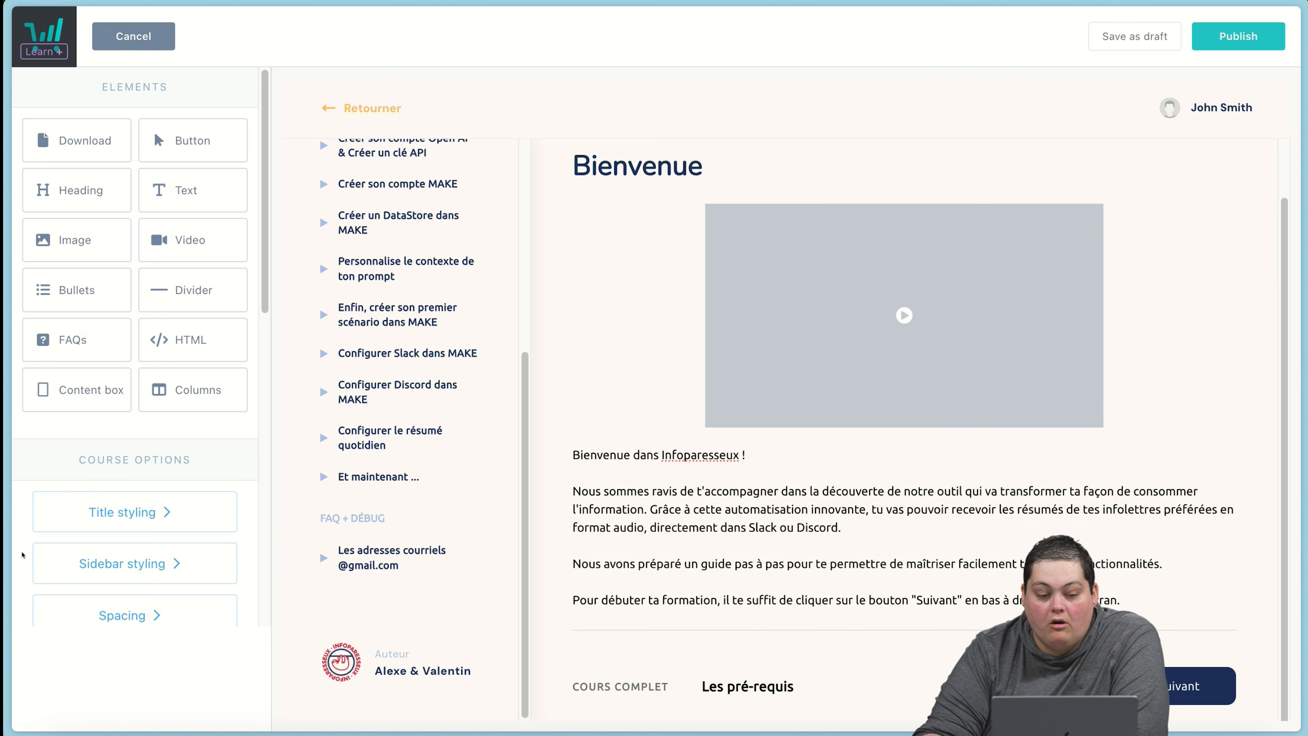
Step: Add an image element below the lesson video with the presentation mockup from the library, and delete it again
{"action": "left_click_drag", "start_coordinate": [77, 240], "coordinate": [705, 465]}
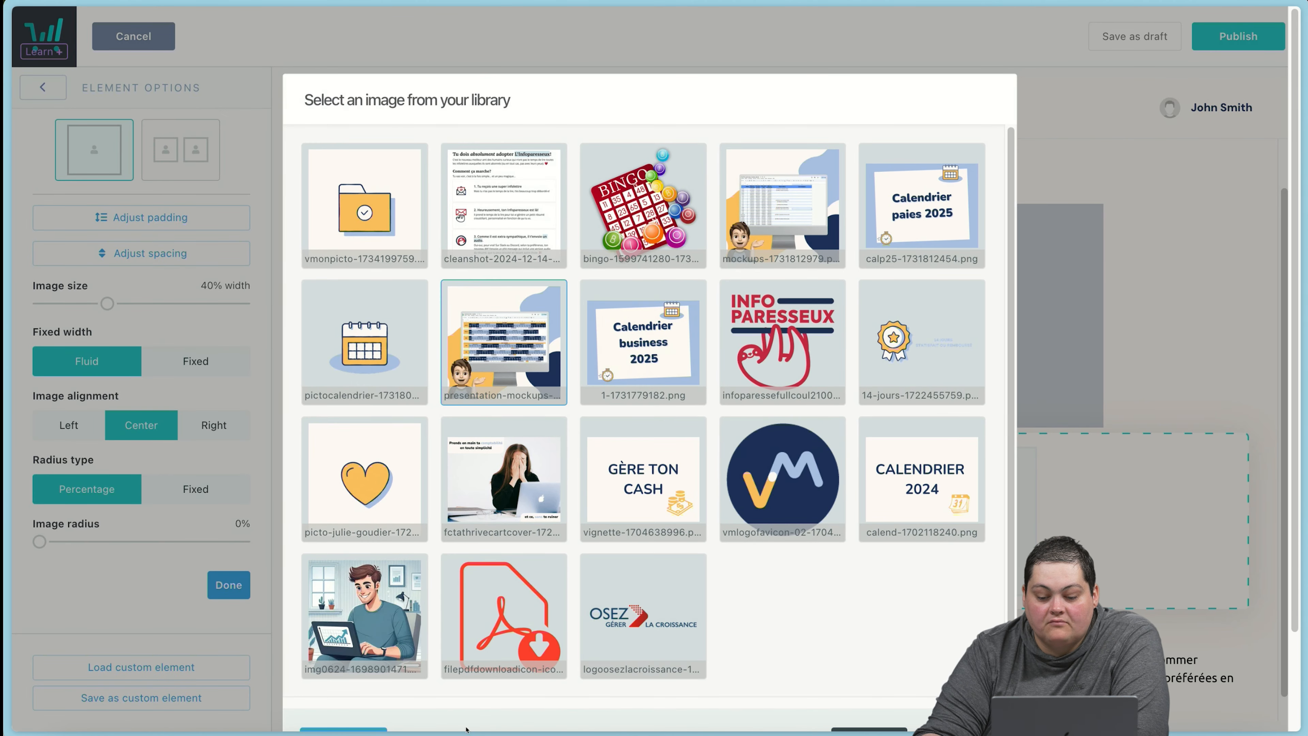
{"action": "scroll", "coordinate": [475, 715], "scroll_direction": "down", "scroll_amount": 1}
{"action": "left_click", "coordinate": [956, 707]}
{"action": "scroll", "coordinate": [957, 707], "scroll_direction": "down", "scroll_amount": 7}
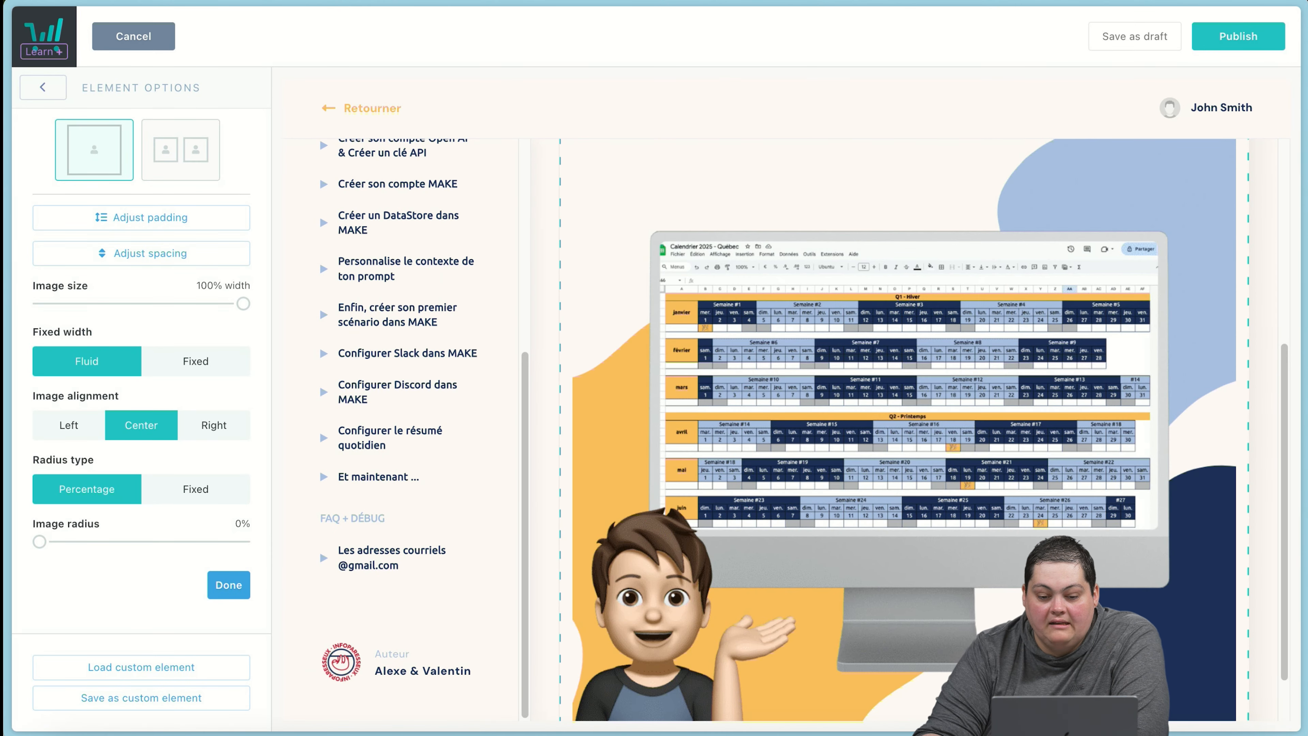
{"action": "scroll", "coordinate": [561, 541], "scroll_direction": "up", "scroll_amount": 3}
{"action": "scroll", "coordinate": [562, 541], "scroll_direction": "down", "scroll_amount": 1}
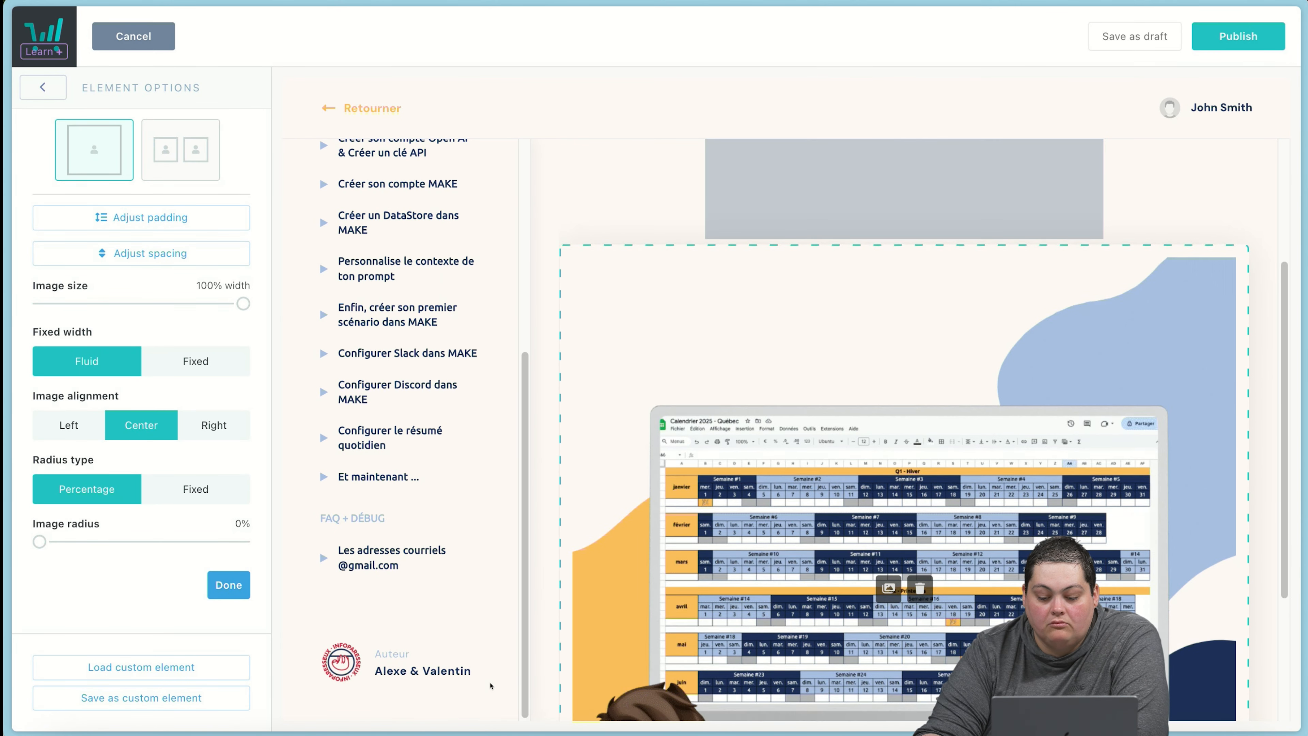
{"action": "left_click", "coordinate": [919, 588]}
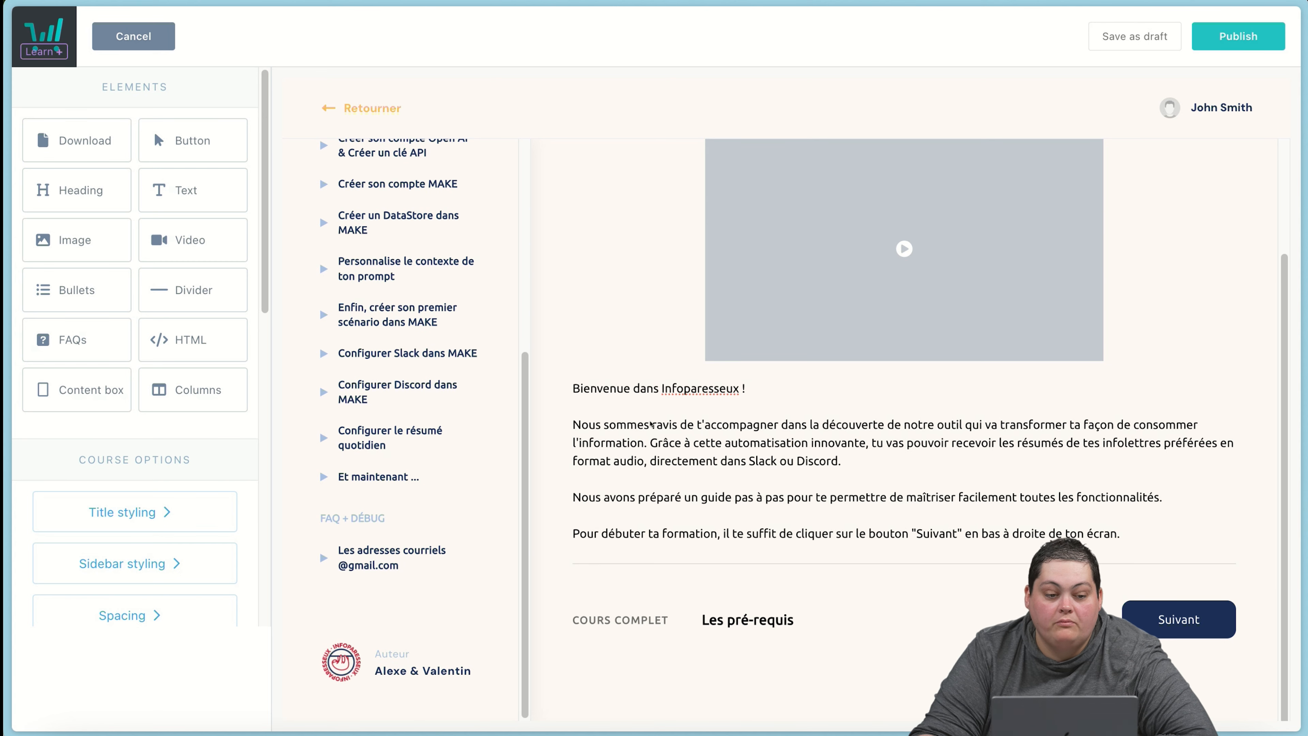
Step: Exit the lesson editor without saving and look over the course options down to the behavior rules
{"action": "left_click", "coordinate": [134, 36]}
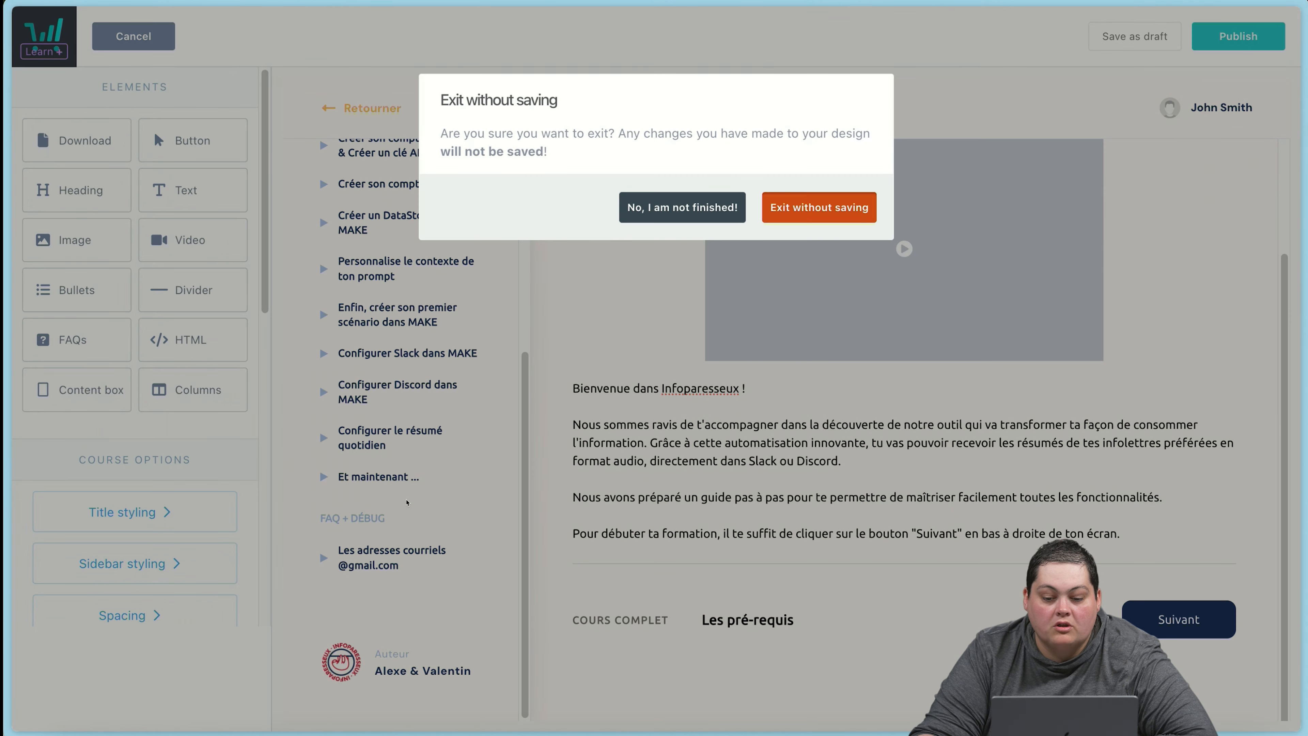
{"action": "left_click", "coordinate": [820, 208]}
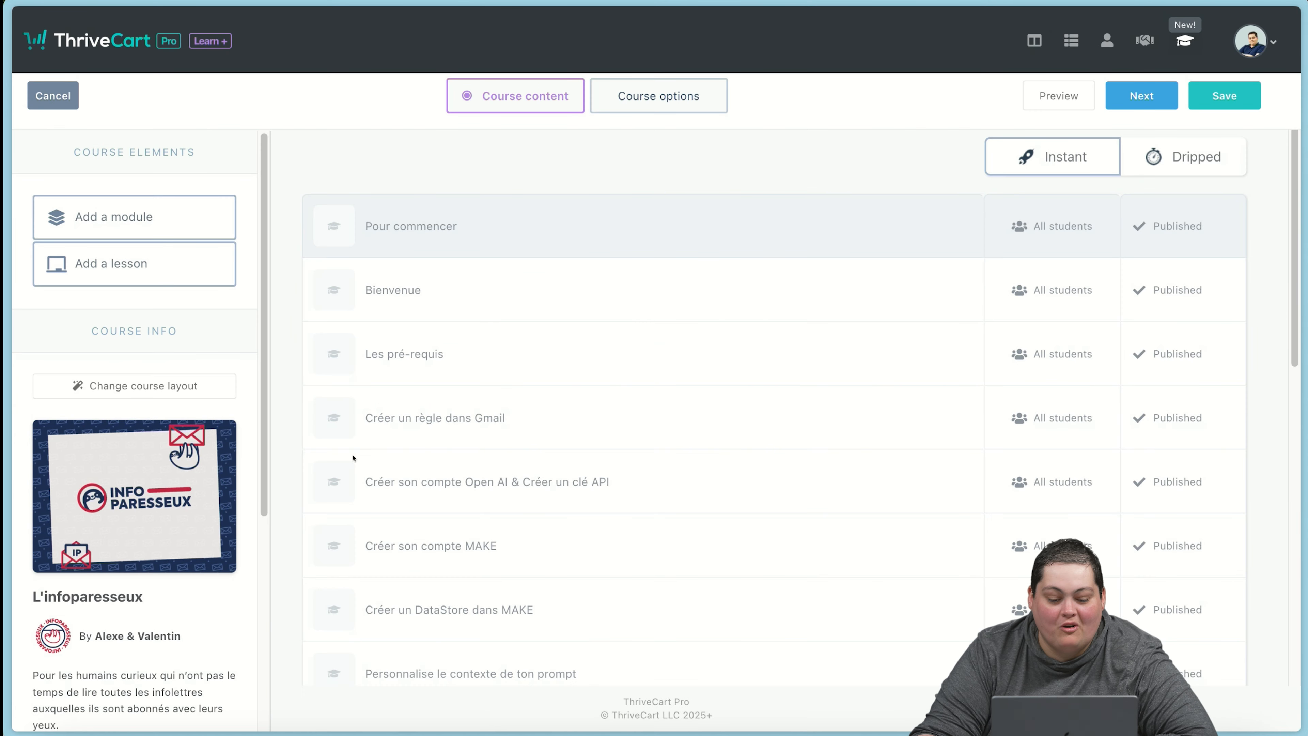
{"action": "scroll", "coordinate": [353, 456], "scroll_direction": "down", "scroll_amount": 10}
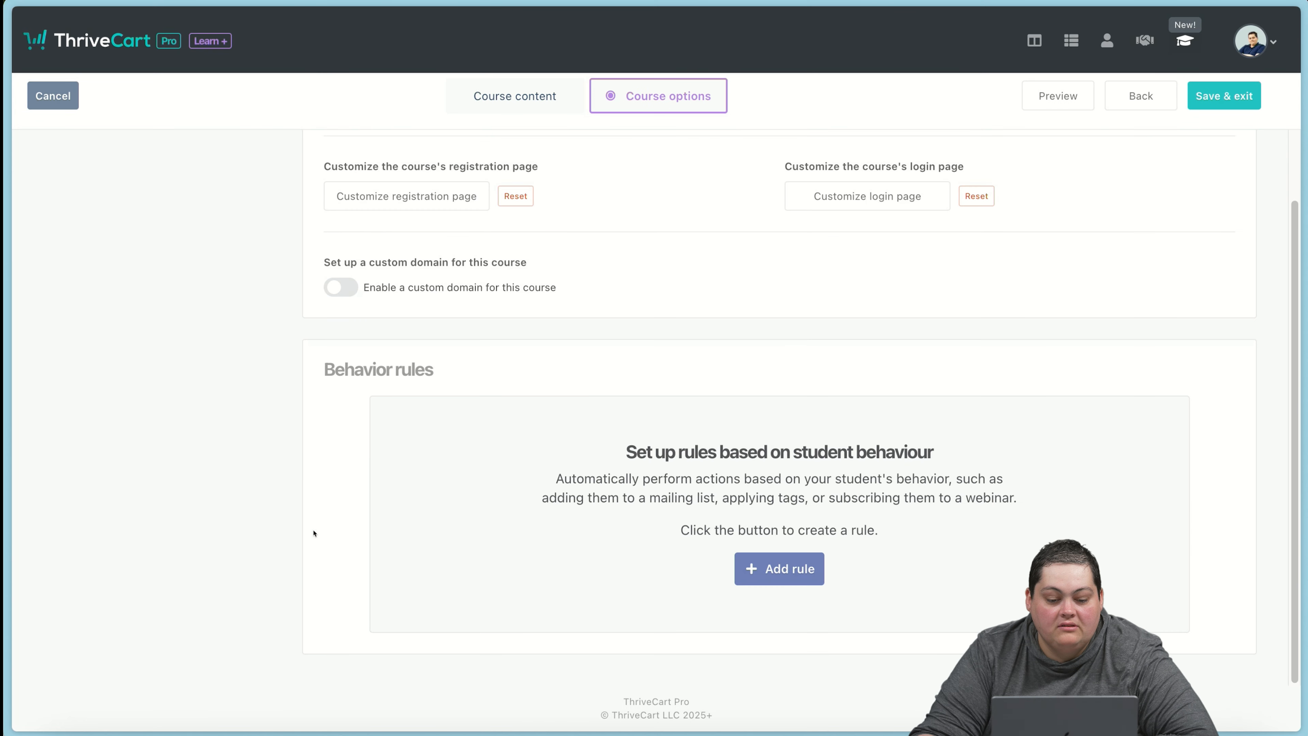
{"action": "scroll", "coordinate": [315, 534], "scroll_direction": "up", "scroll_amount": 10}
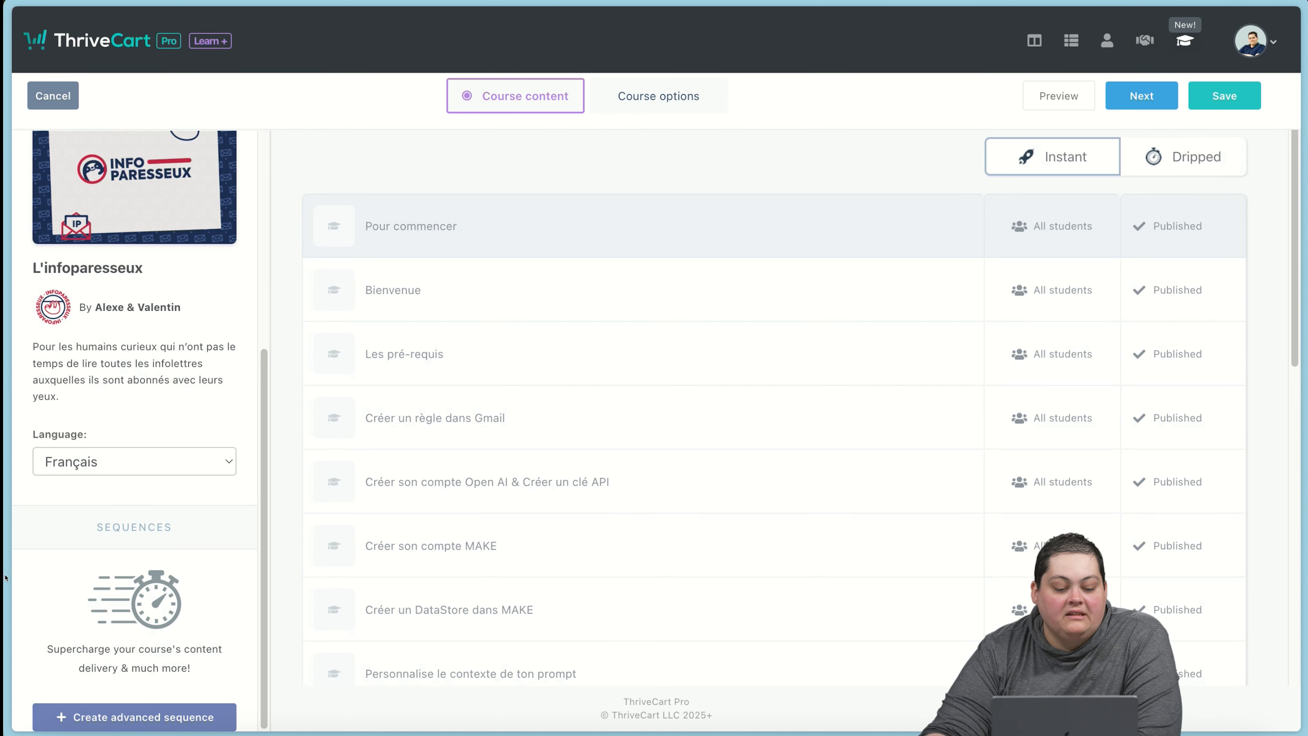
Step: Start an advanced sequence rule, look through its student conditions and the actions such as Give an award, and leave without saving it
{"action": "left_click", "coordinate": [133, 717]}
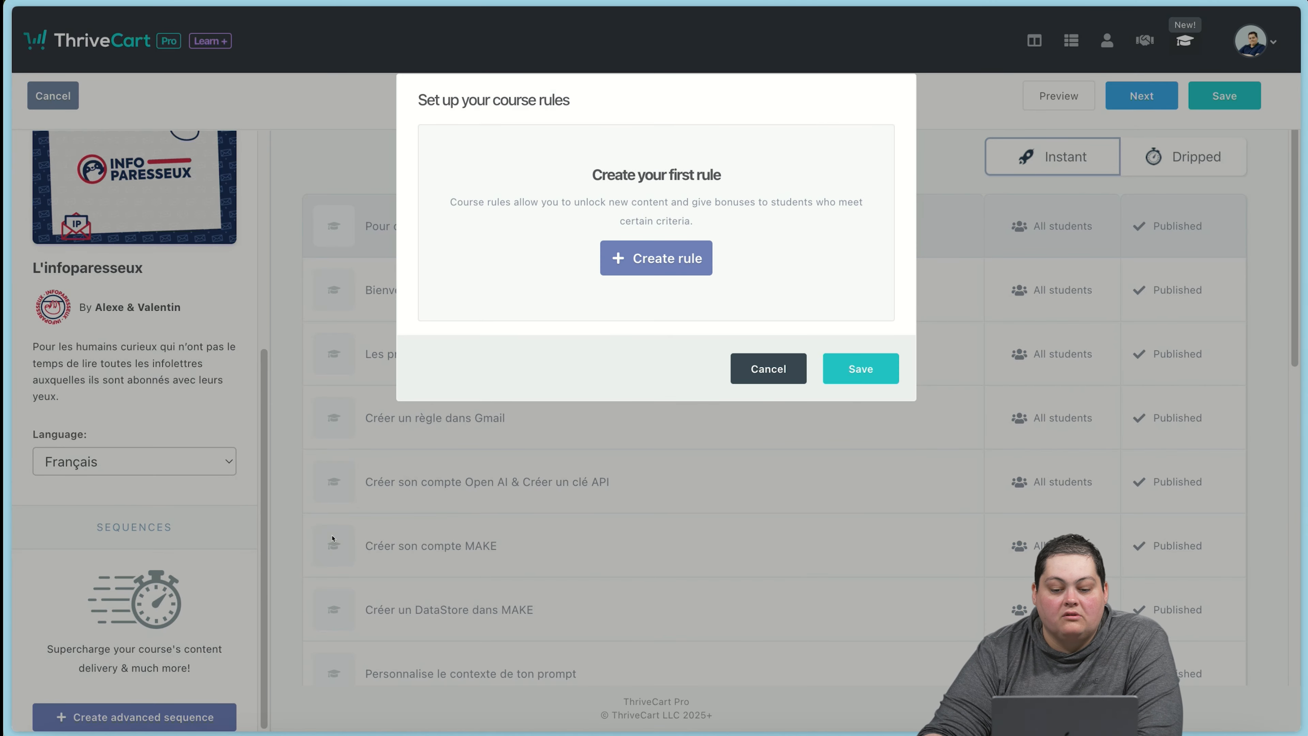
{"action": "key", "text": "Return"}
{"action": "key", "text": "Return"}
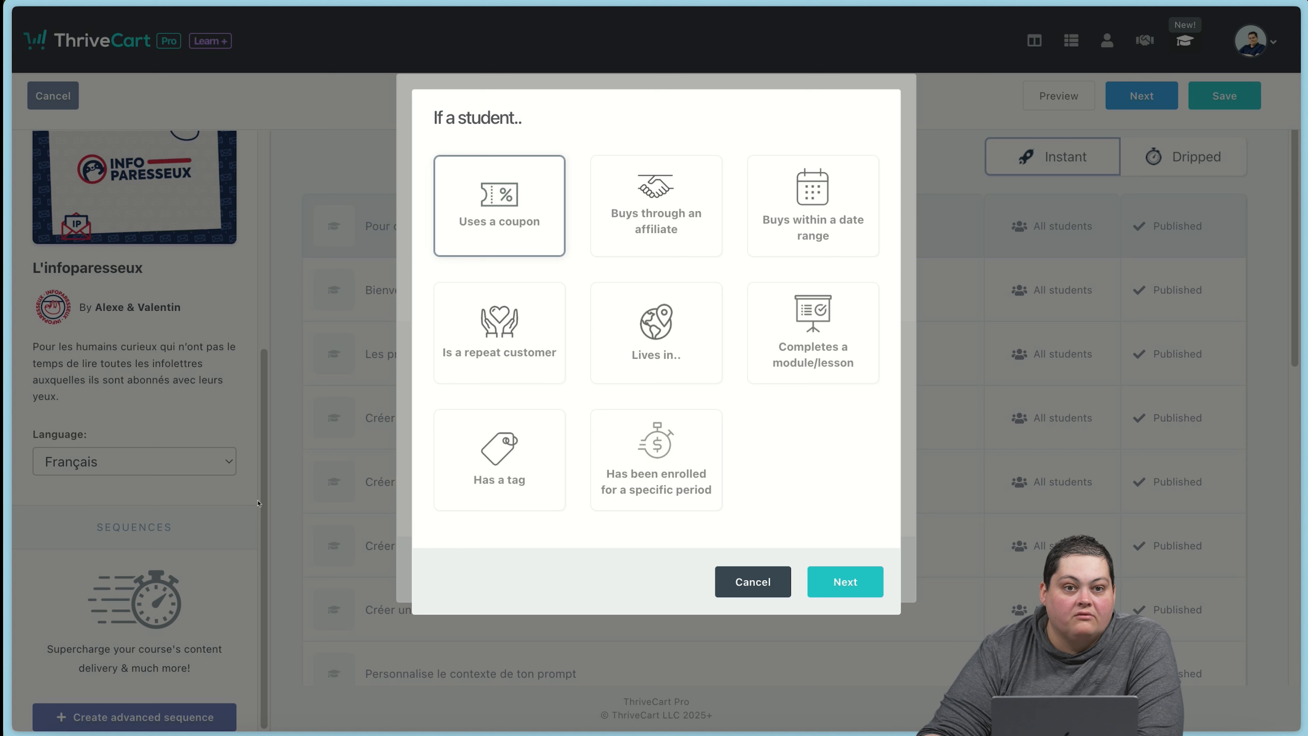
{"action": "key", "text": "Right"}
{"action": "key", "text": "Down"}
{"action": "key", "text": "Up"}
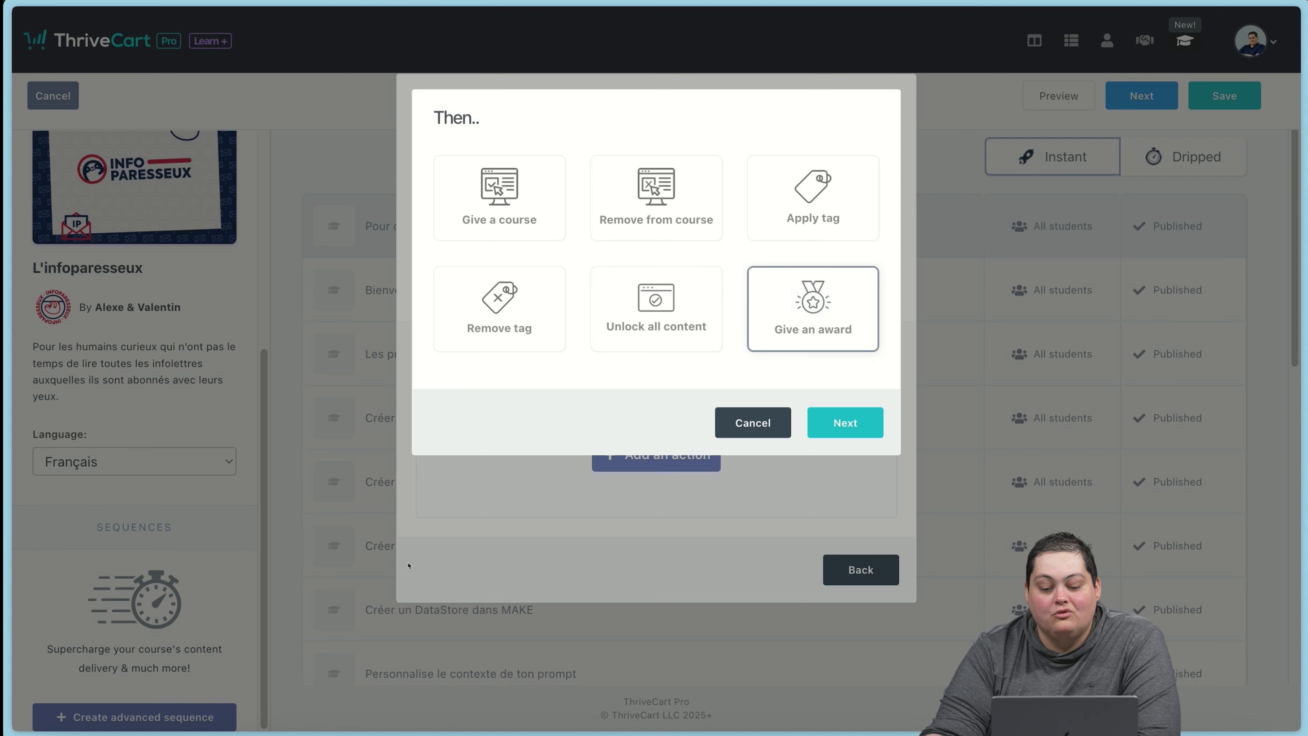
{"action": "key", "text": "Escape"}
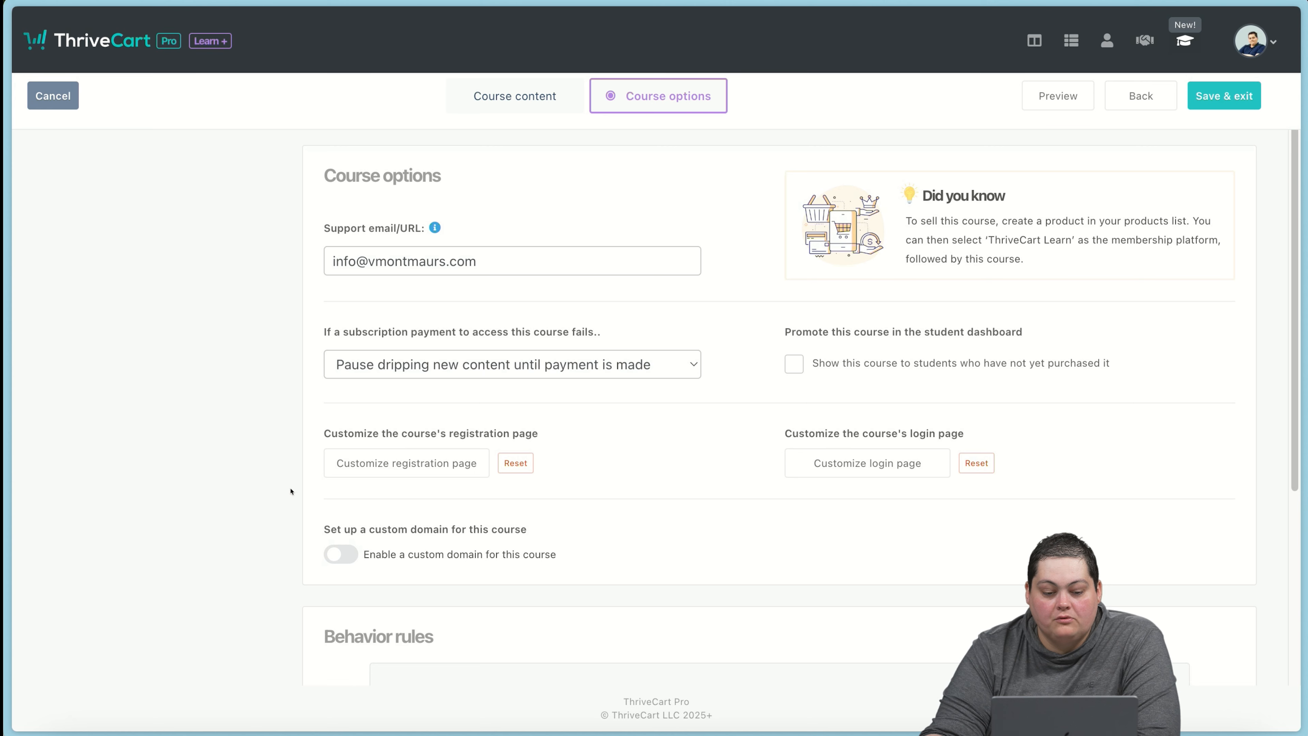
Step: Enable showing this course in the student dashboard to students who have not yet purchased it
{"action": "scroll", "coordinate": [316, 576], "scroll_direction": "down", "scroll_amount": 2}
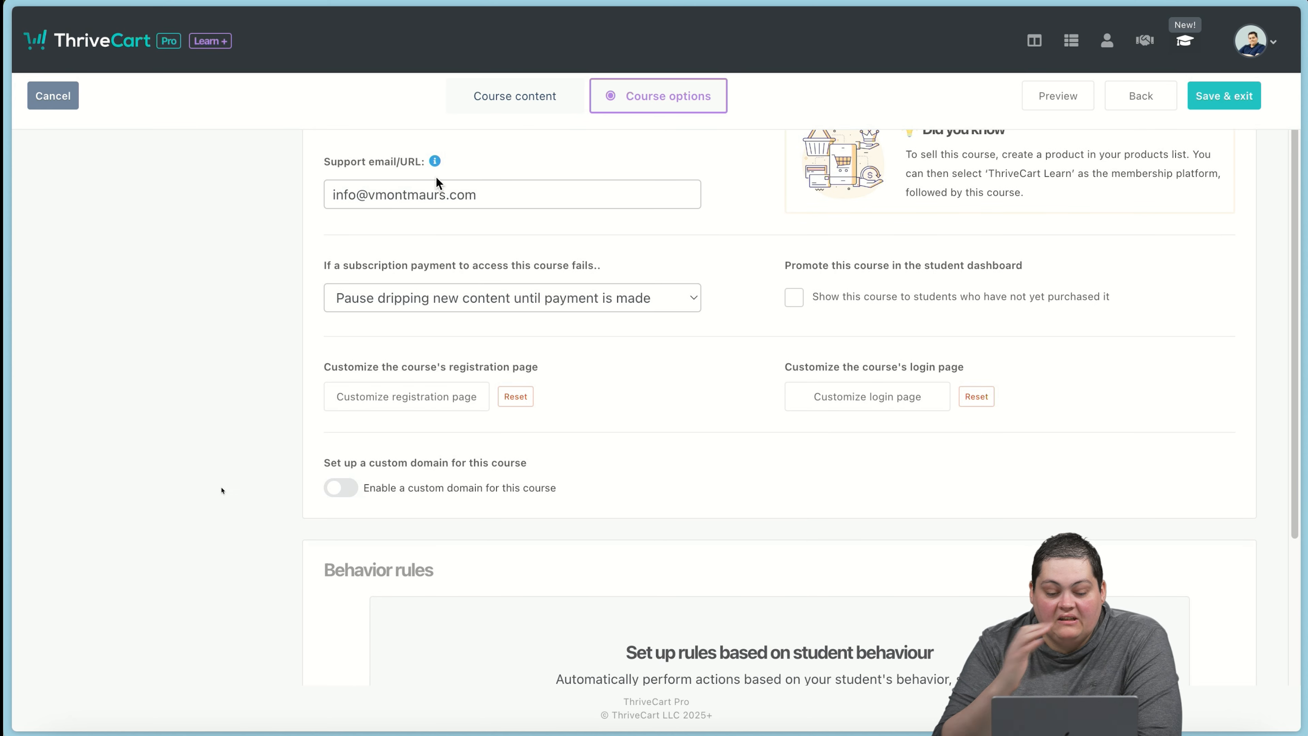
{"action": "scroll", "coordinate": [219, 523], "scroll_direction": "up", "scroll_amount": 1}
{"action": "scroll", "coordinate": [219, 523], "scroll_direction": "up", "scroll_amount": 1}
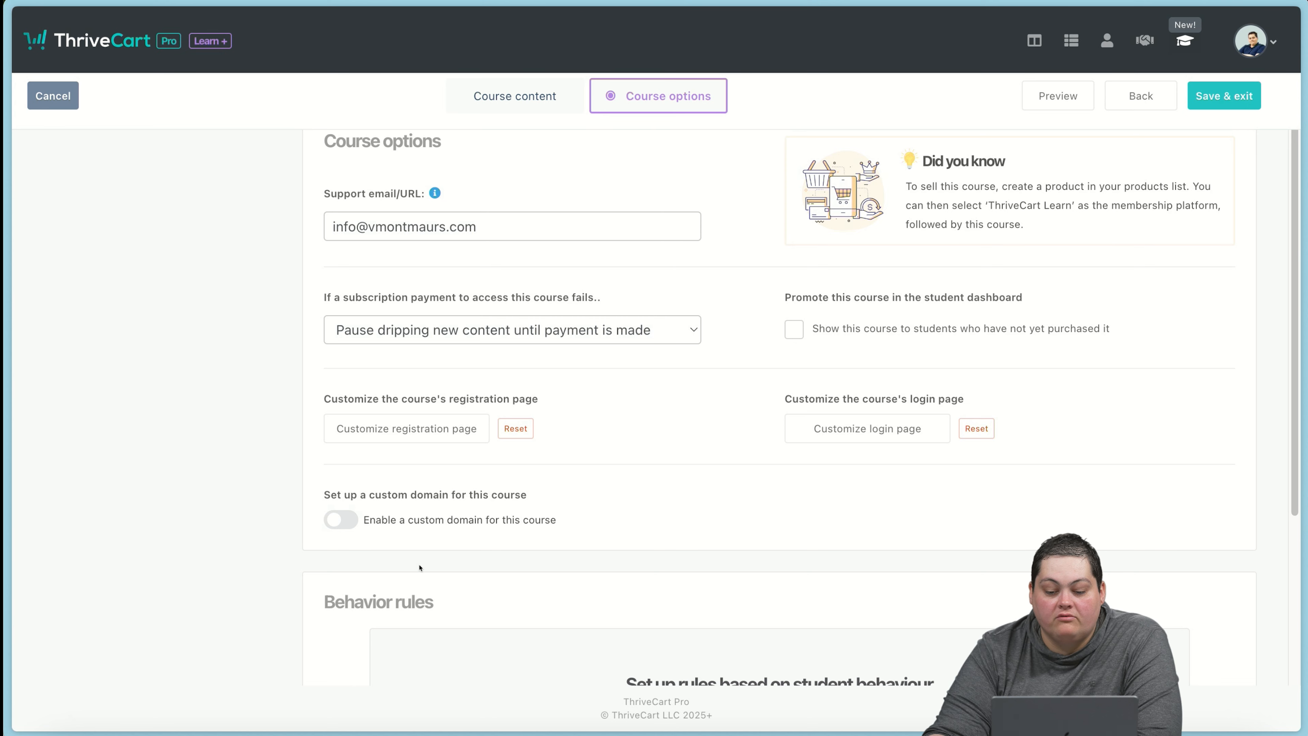
{"action": "left_click", "coordinate": [793, 334]}
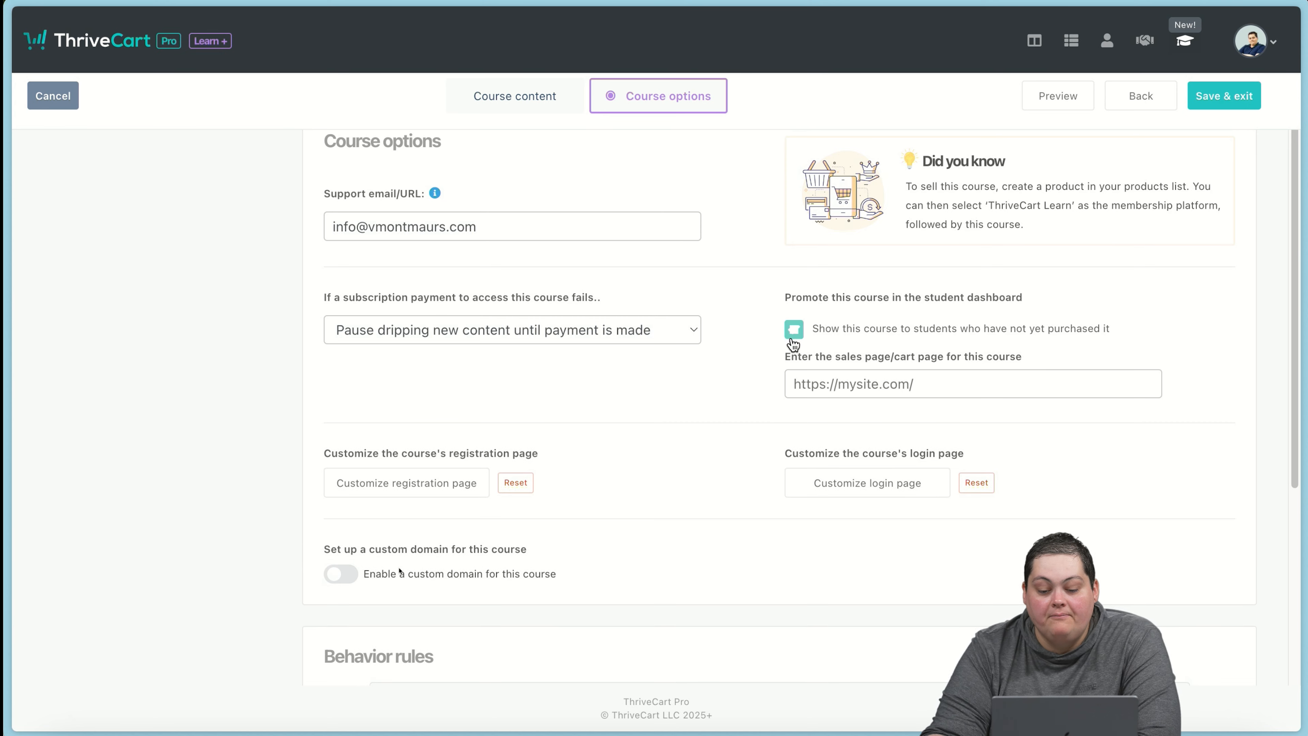
{"action": "mouse_move", "coordinate": [6, 376]}
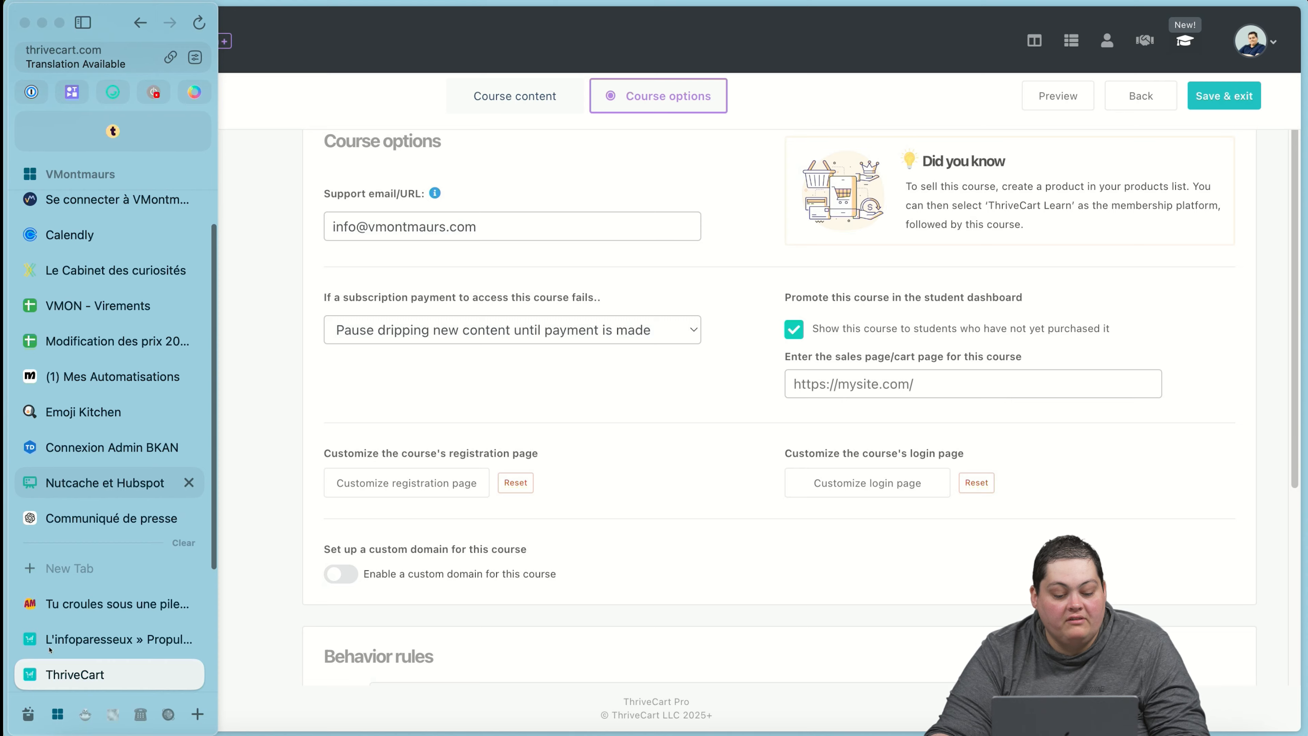
{"action": "left_click", "coordinate": [75, 603]}
{"action": "key", "text": "super+l"}
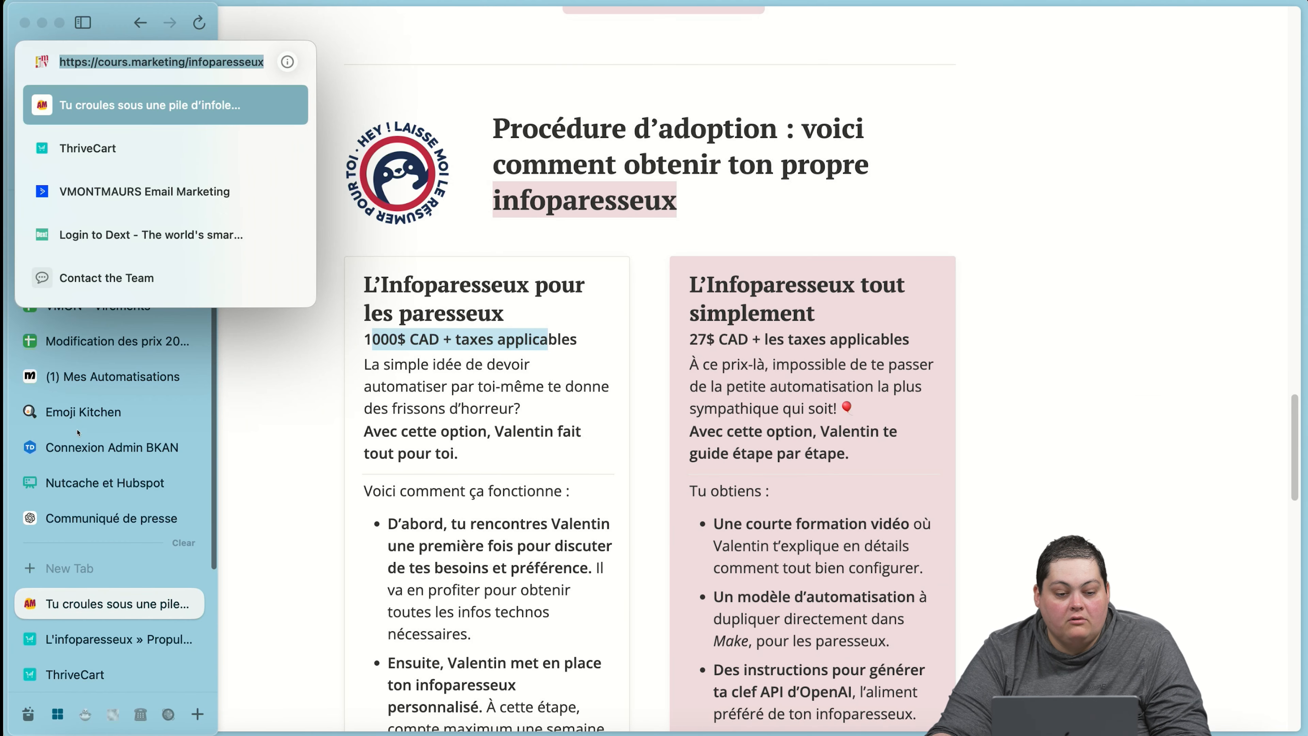
{"action": "key", "text": "super+c"}
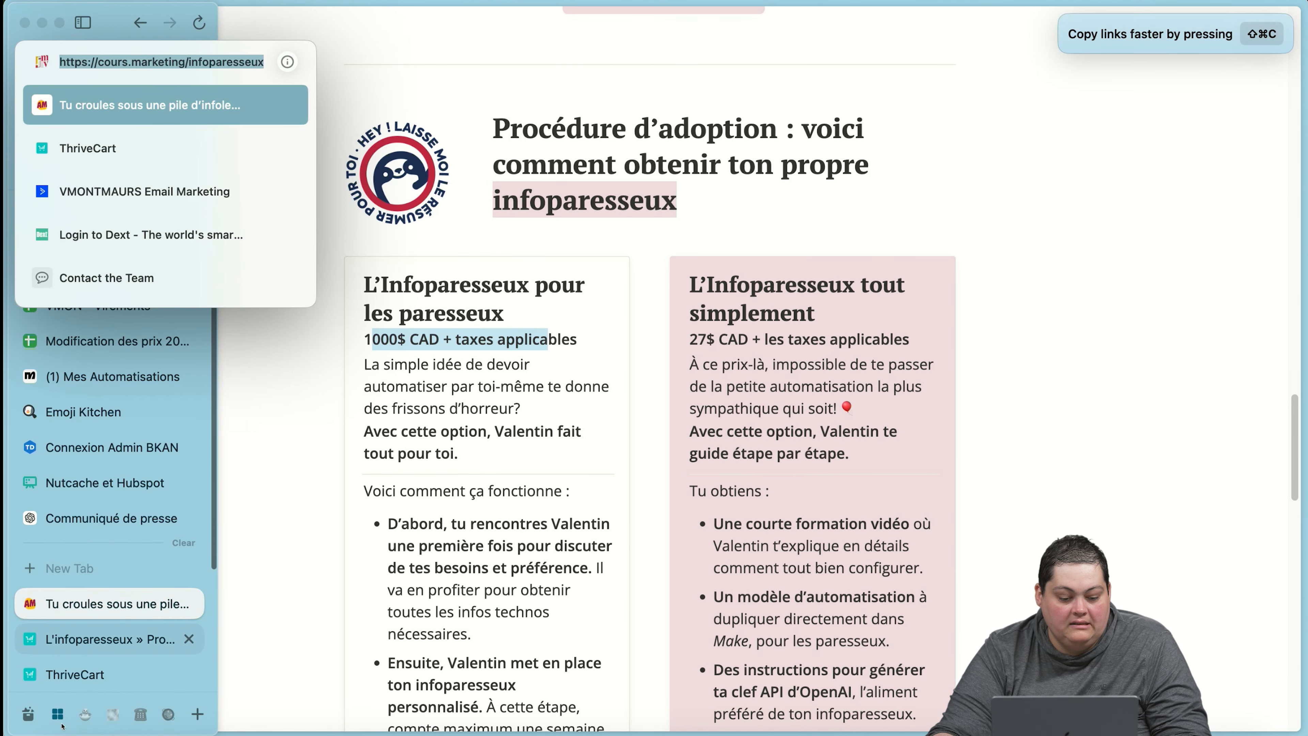
{"action": "left_click", "coordinate": [74, 674]}
{"action": "key", "text": "super+v"}
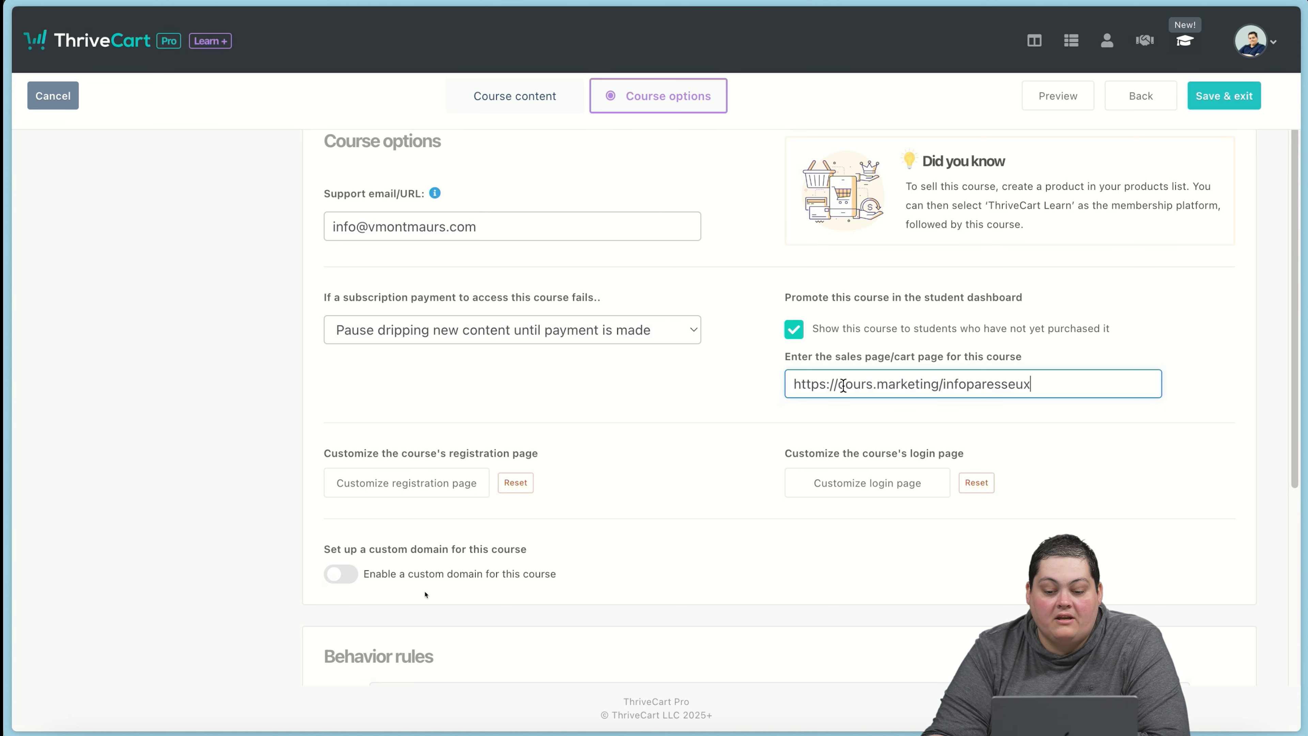
{"action": "left_click_drag", "start_coordinate": [819, 384], "coordinate": [1030, 384]}
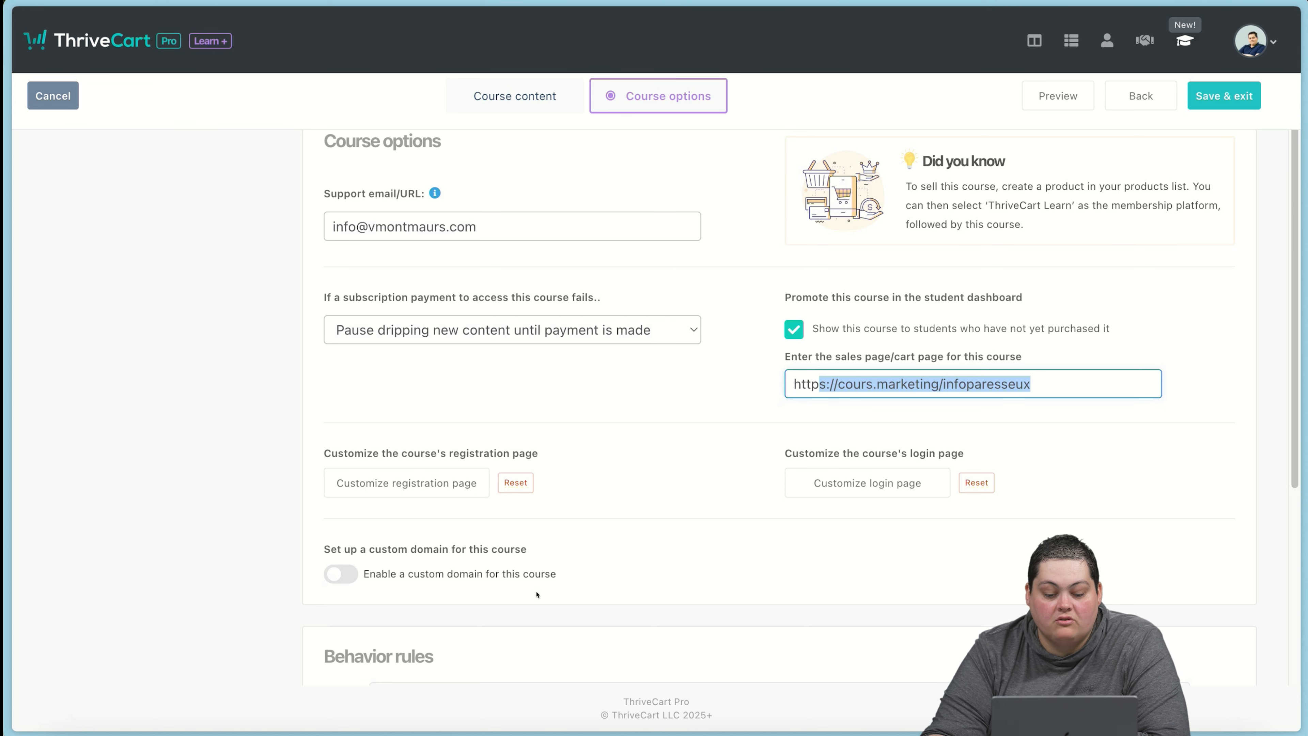
Step: Review the support contact field and the options for a failed subscription payment without changing them
{"action": "scroll", "coordinate": [113, 521], "scroll_direction": "up", "scroll_amount": 1}
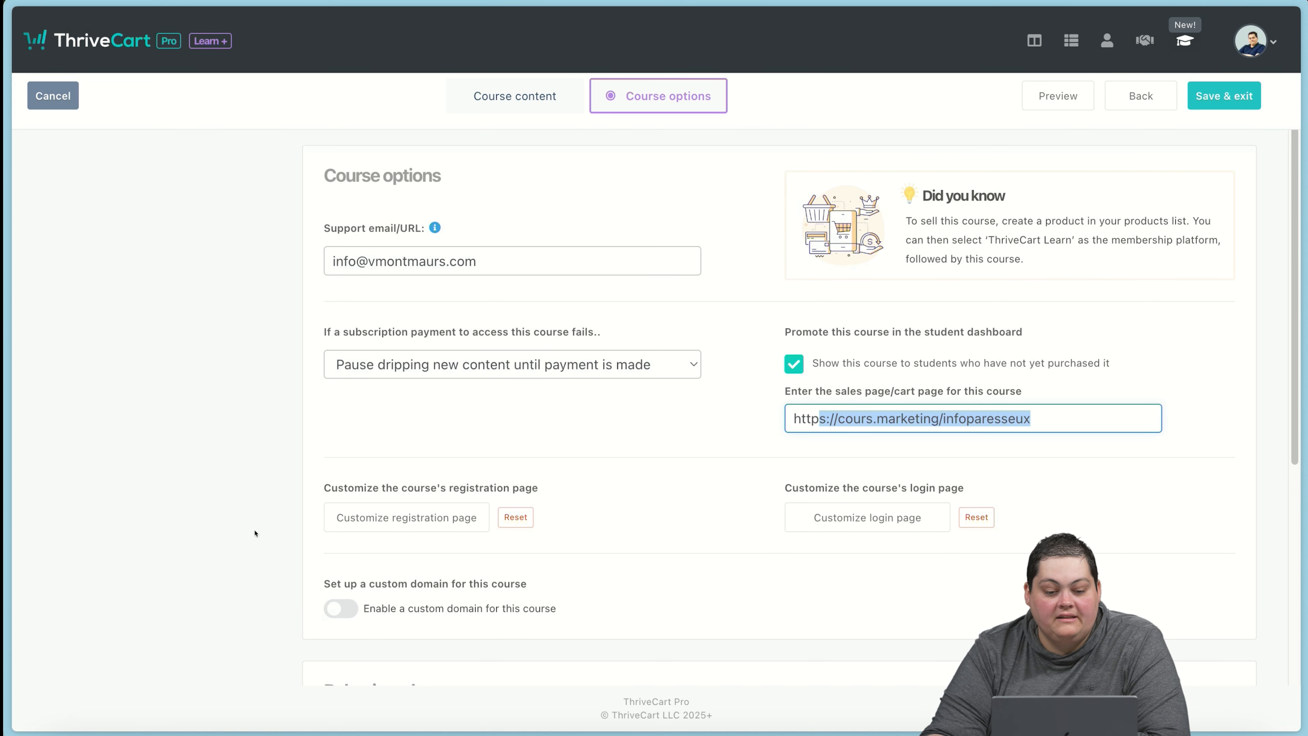
{"action": "key", "text": "shift+Tab"}
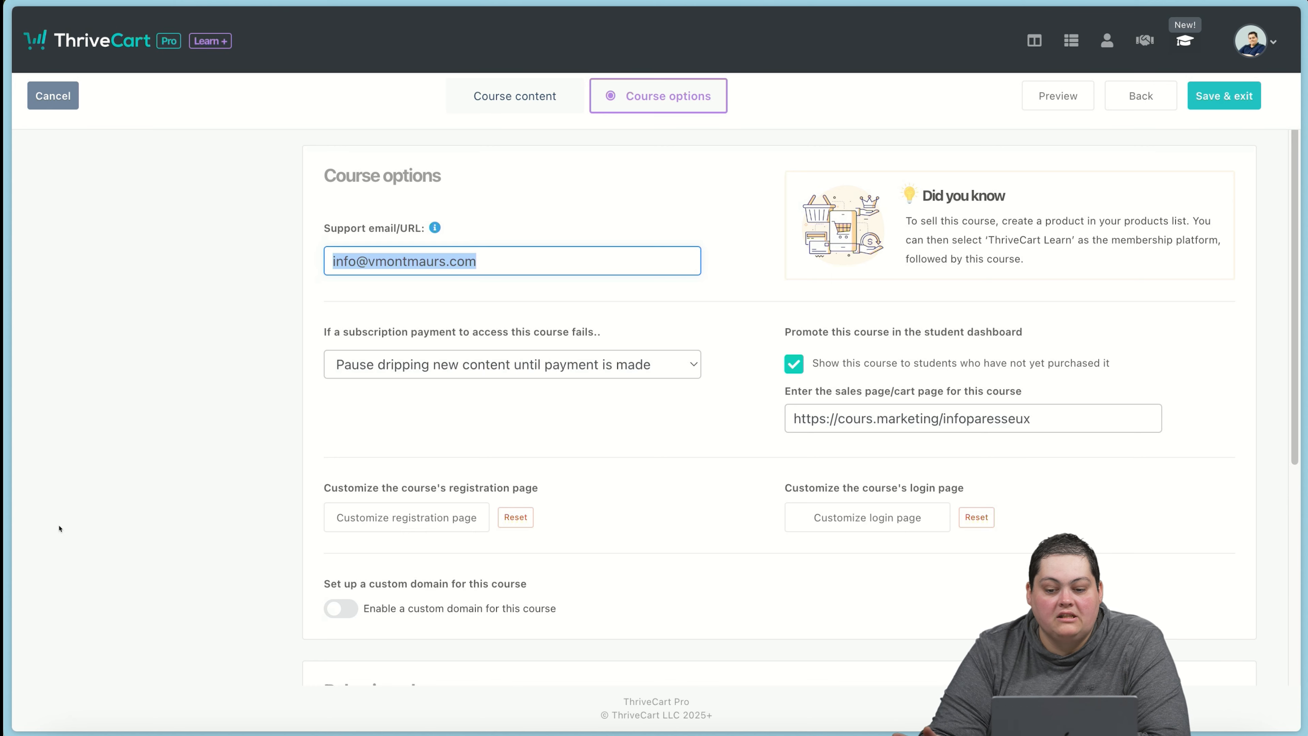
{"action": "scroll", "coordinate": [332, 570], "scroll_direction": "down", "scroll_amount": 1}
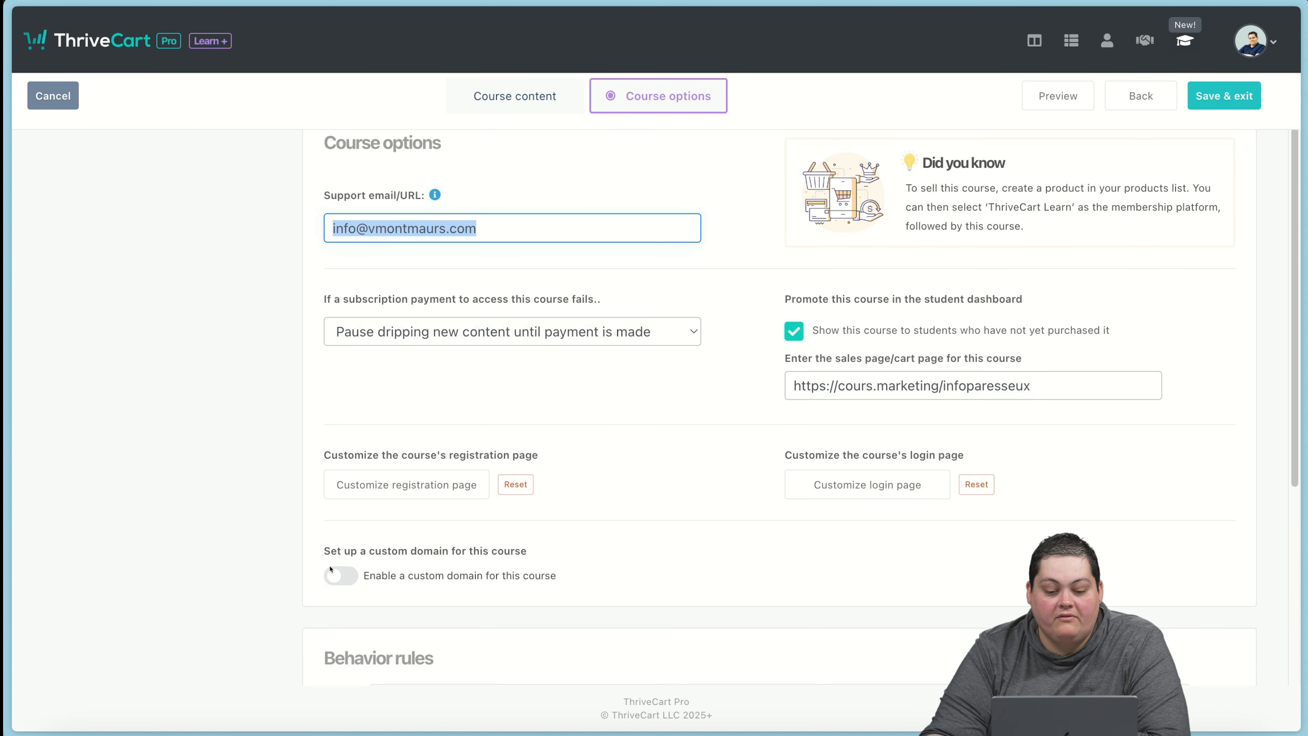
{"action": "left_click", "coordinate": [218, 566]}
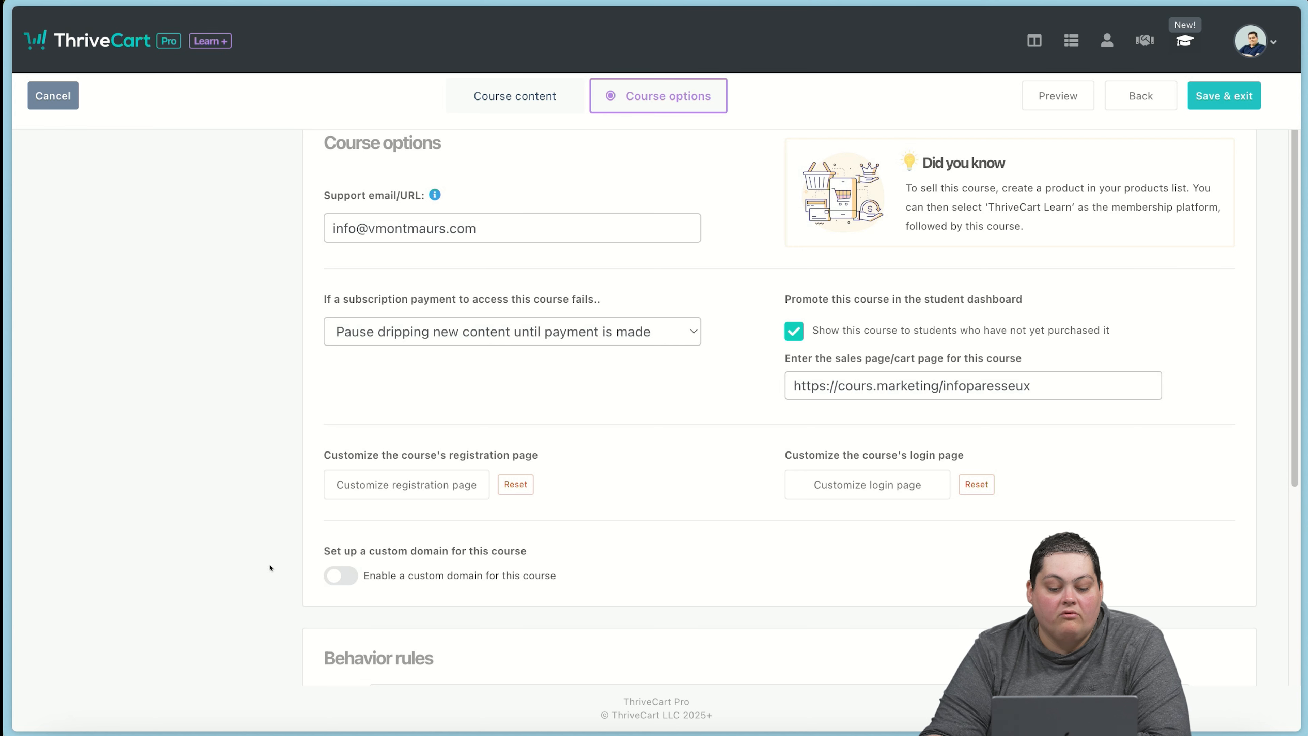
{"action": "left_click", "coordinate": [507, 332]}
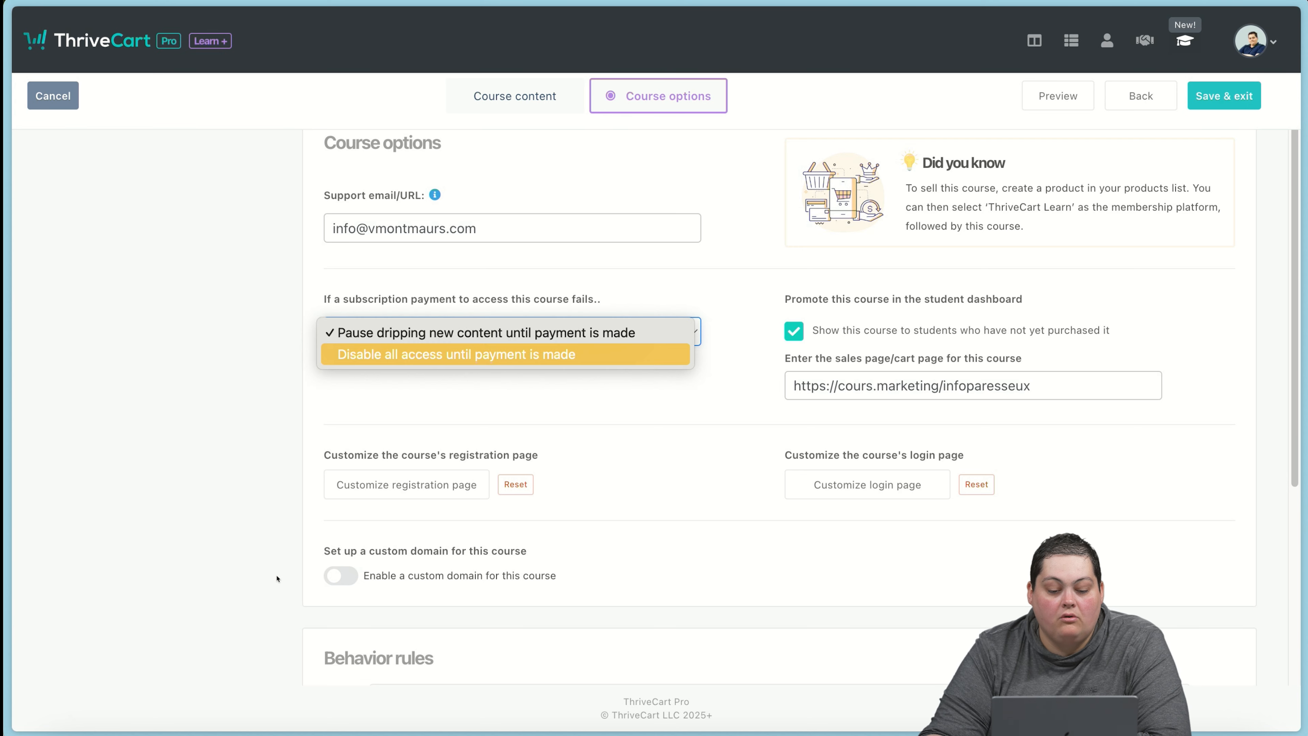
{"action": "left_click", "coordinate": [681, 390]}
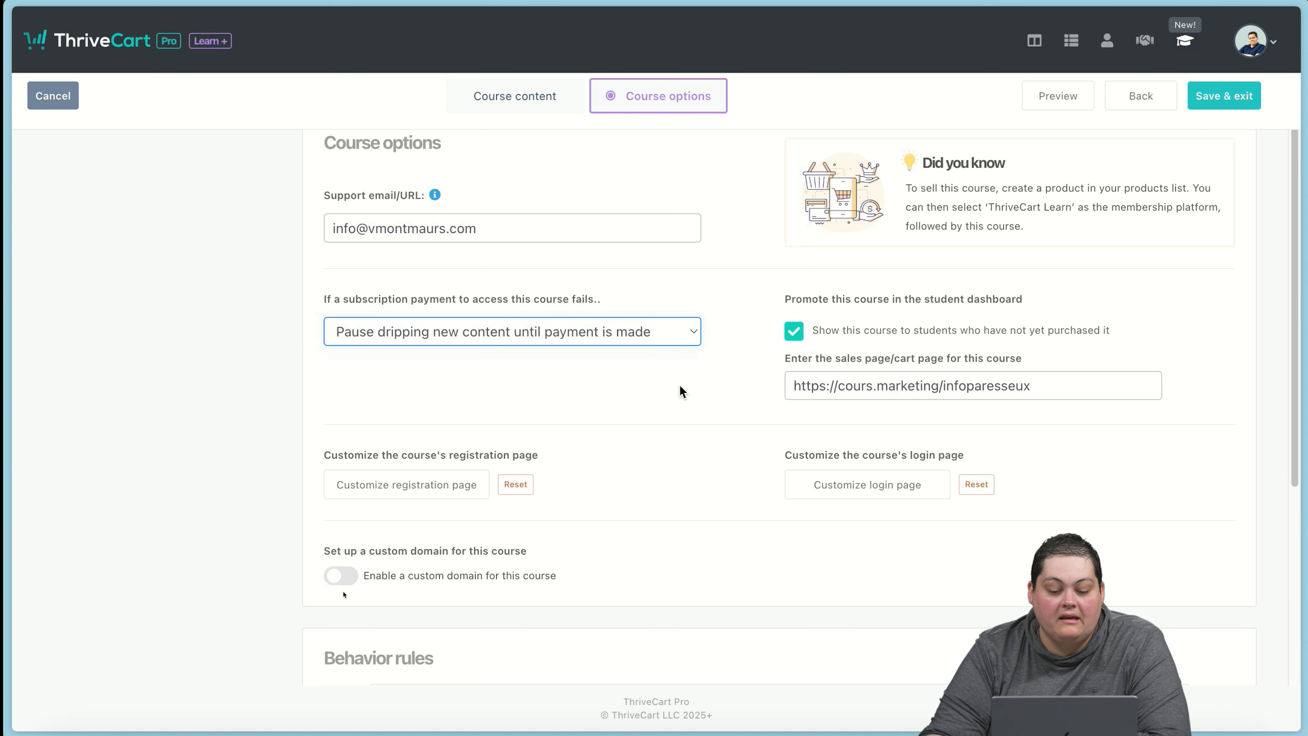
Step: Start a behavior rule for when a student completes this course, and leave it without saving
{"action": "scroll", "coordinate": [680, 392], "scroll_direction": "down", "scroll_amount": 2}
{"action": "scroll", "coordinate": [680, 390], "scroll_direction": "down", "scroll_amount": 5}
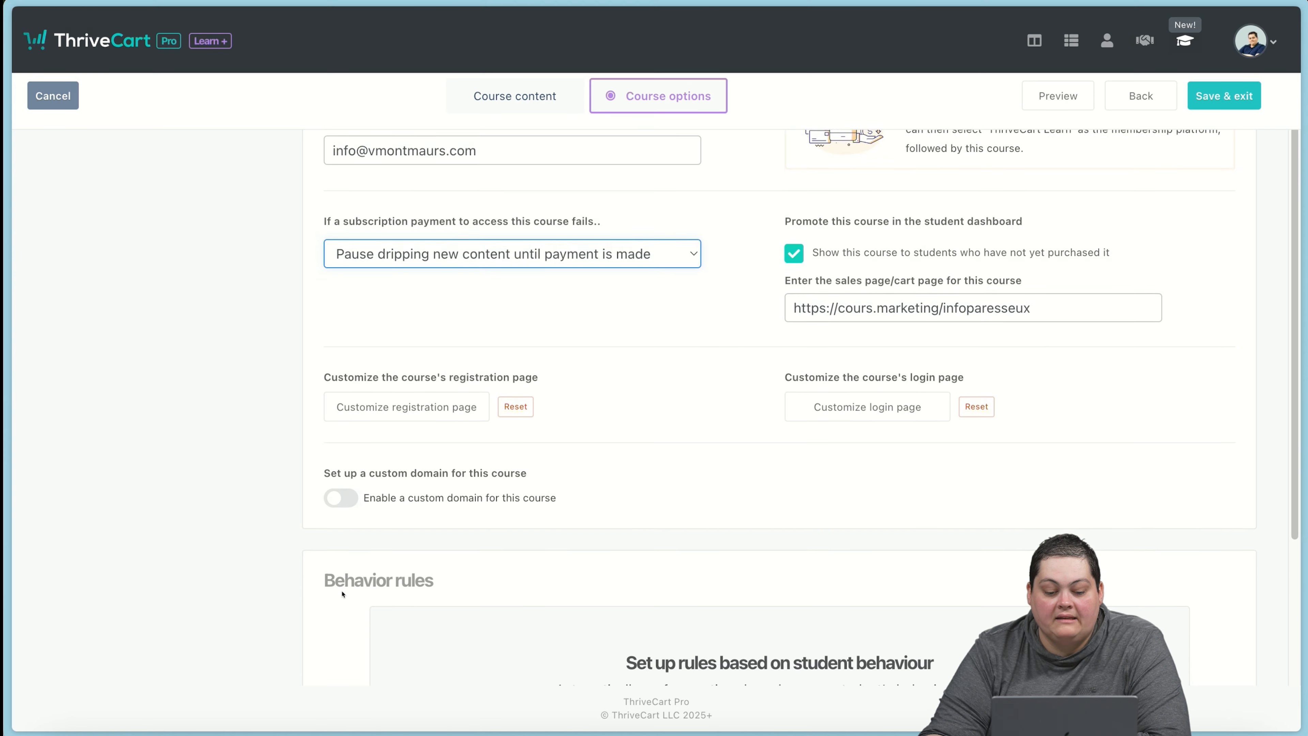
{"action": "left_click", "coordinate": [779, 568]}
{"action": "left_click", "coordinate": [656, 138]}
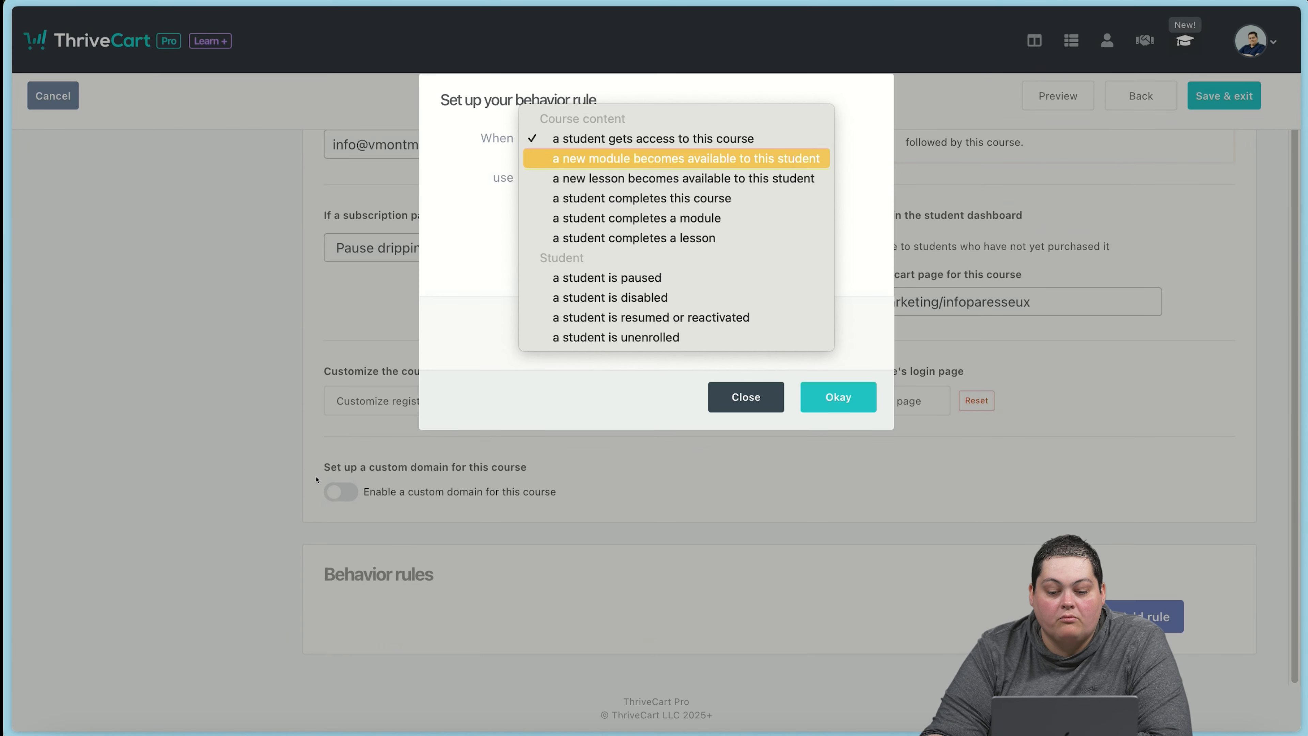
{"action": "key", "text": "Down"}
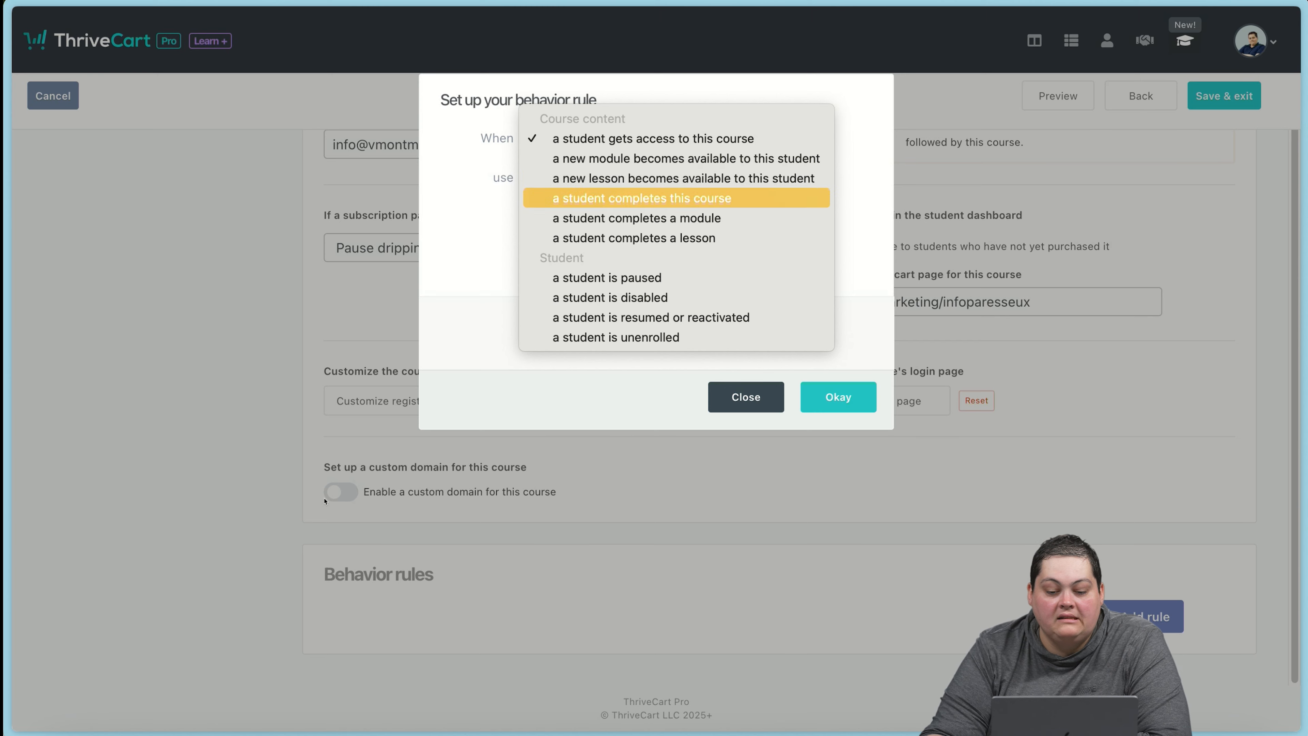
{"action": "key", "text": "Return"}
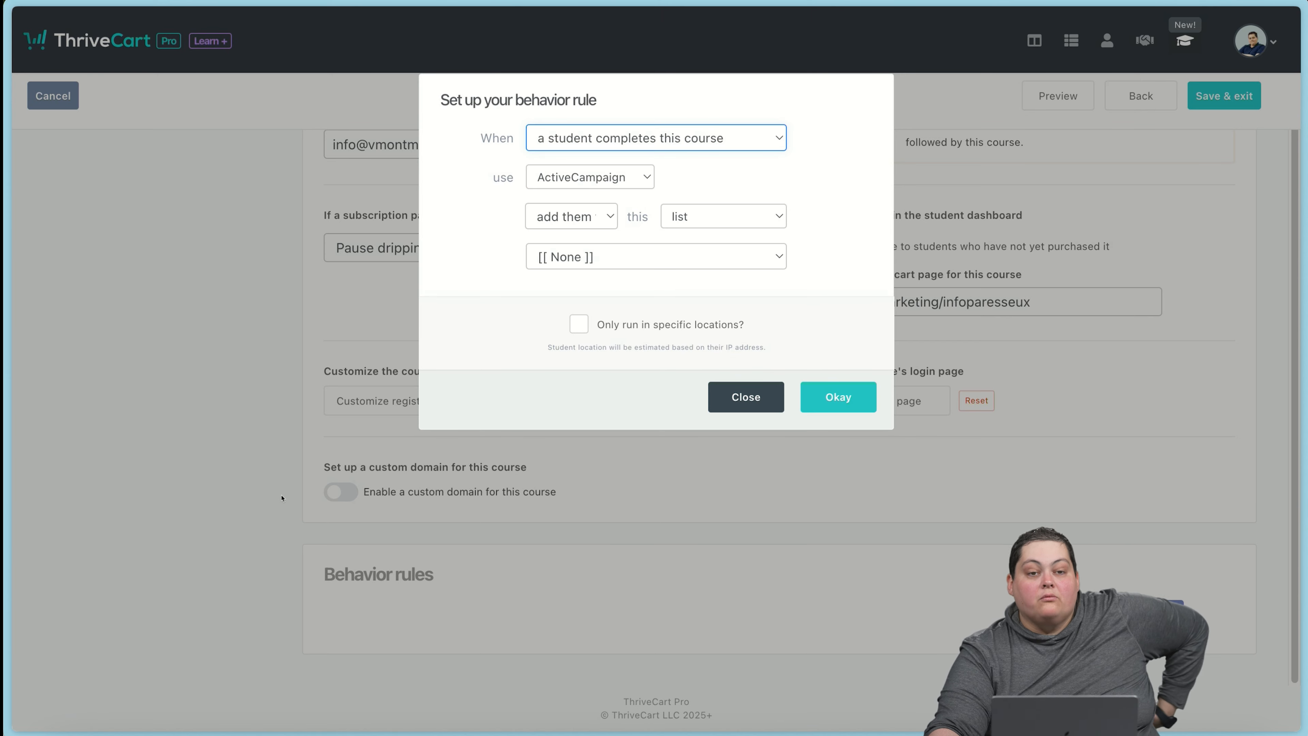
{"action": "left_click", "coordinate": [356, 604]}
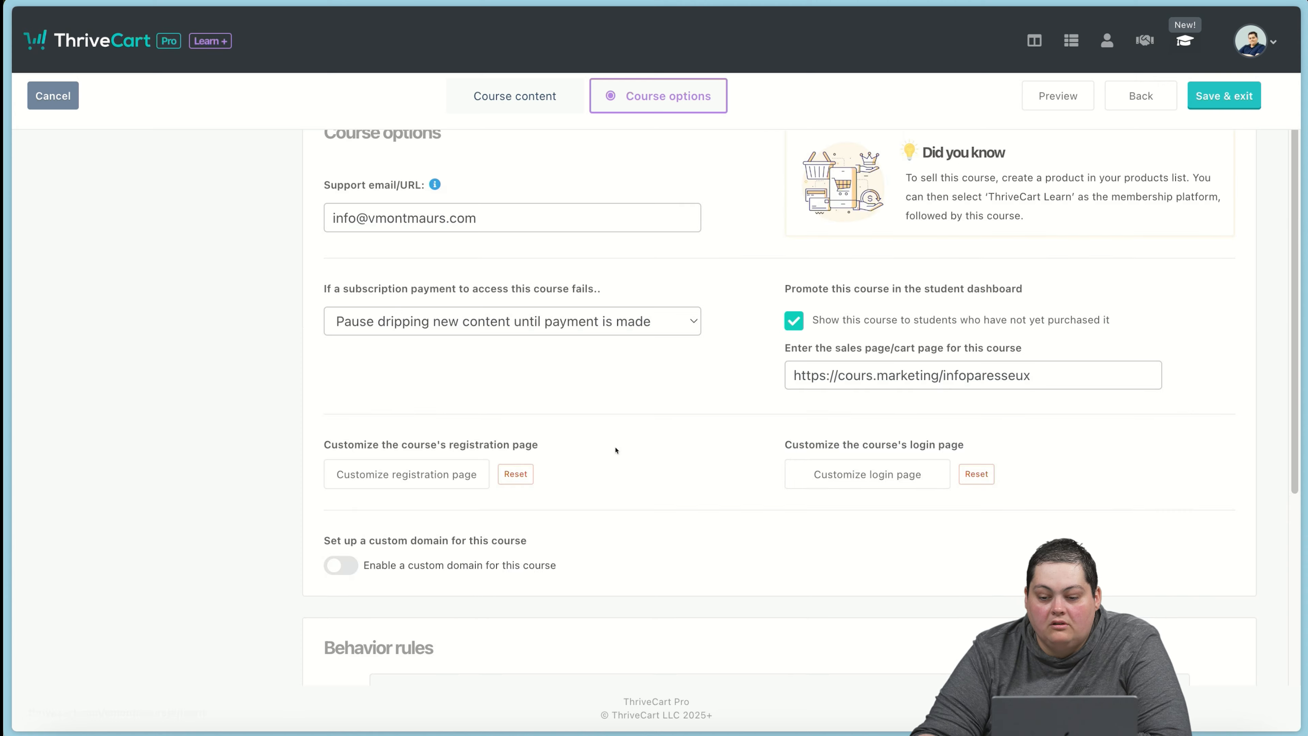
Step: Save the course and return to the course dashboard
{"action": "left_click", "coordinate": [1224, 96]}
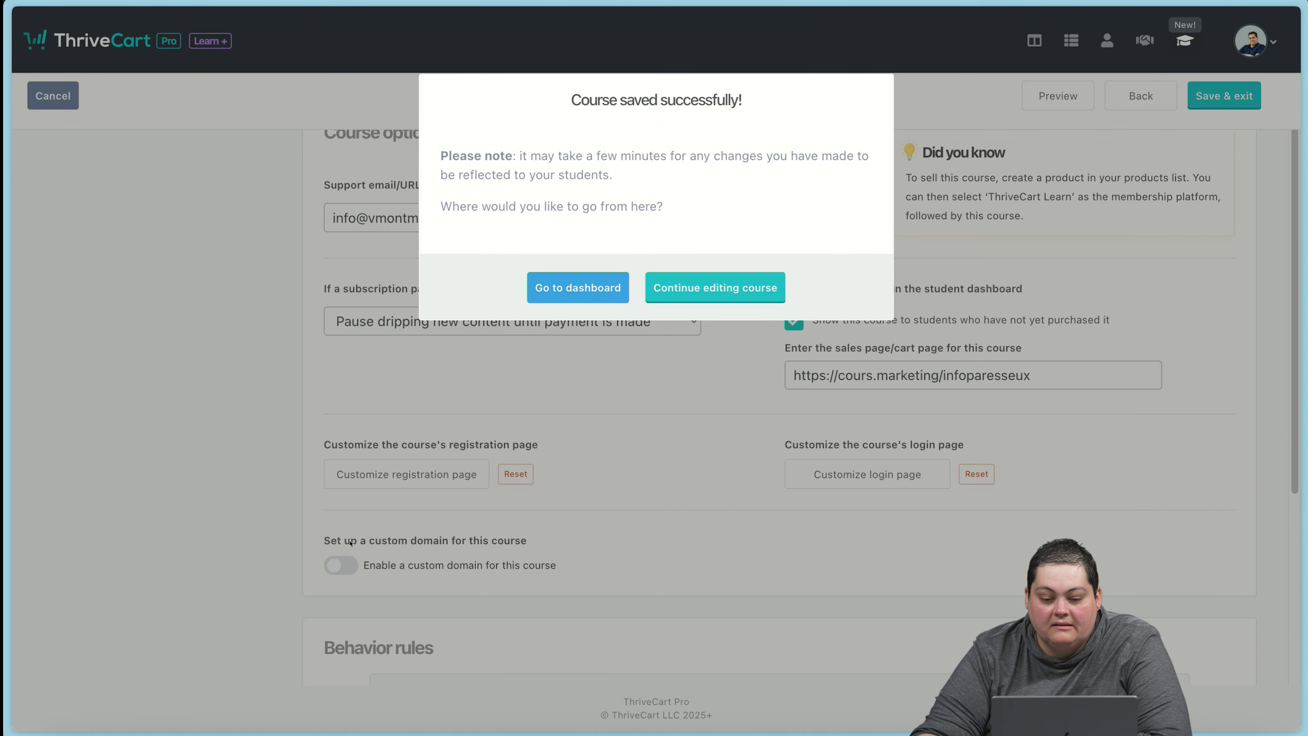
{"action": "key", "text": "Tab"}
{"action": "key", "text": "Return"}
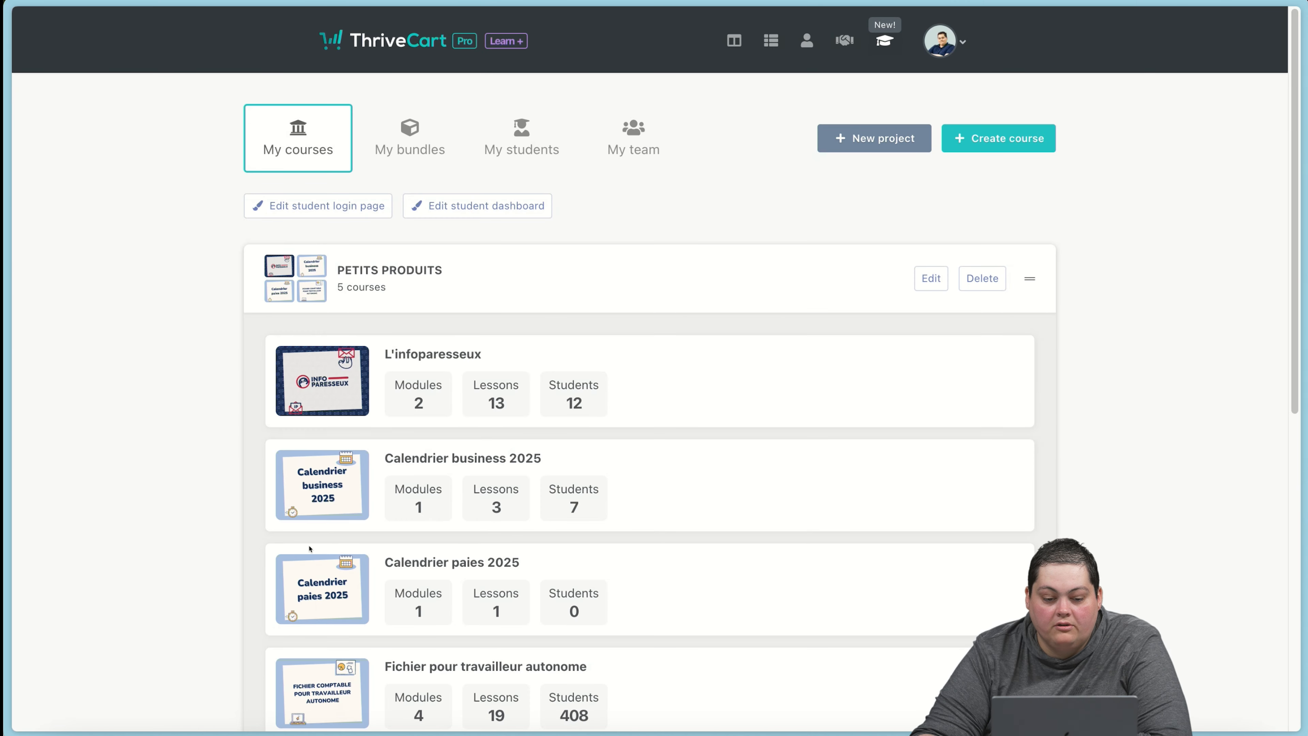
Step: Look over the courses in each project and the additional actions available for Calendrier business 2025
{"action": "scroll", "coordinate": [613, 296], "scroll_direction": "down", "scroll_amount": 2}
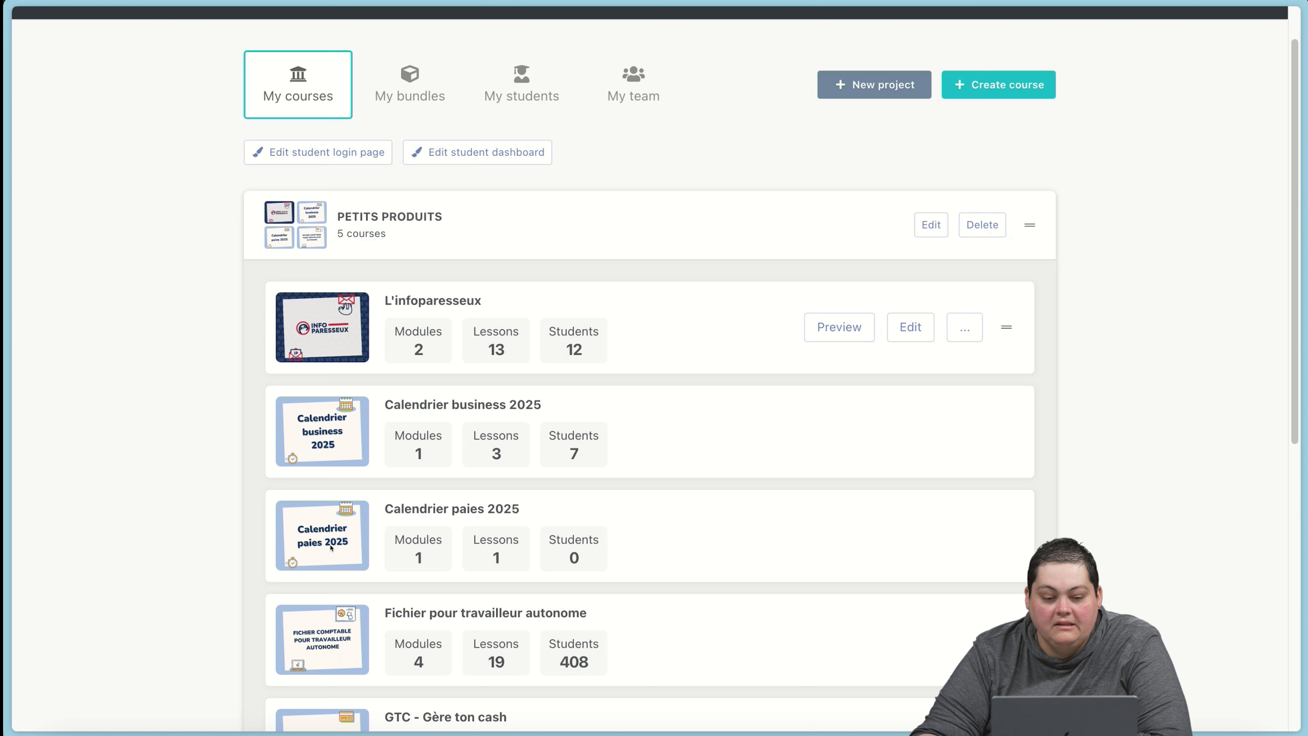
{"action": "scroll", "coordinate": [64, 438], "scroll_direction": "down", "scroll_amount": 3}
{"action": "scroll", "coordinate": [269, 669], "scroll_direction": "down", "scroll_amount": 4}
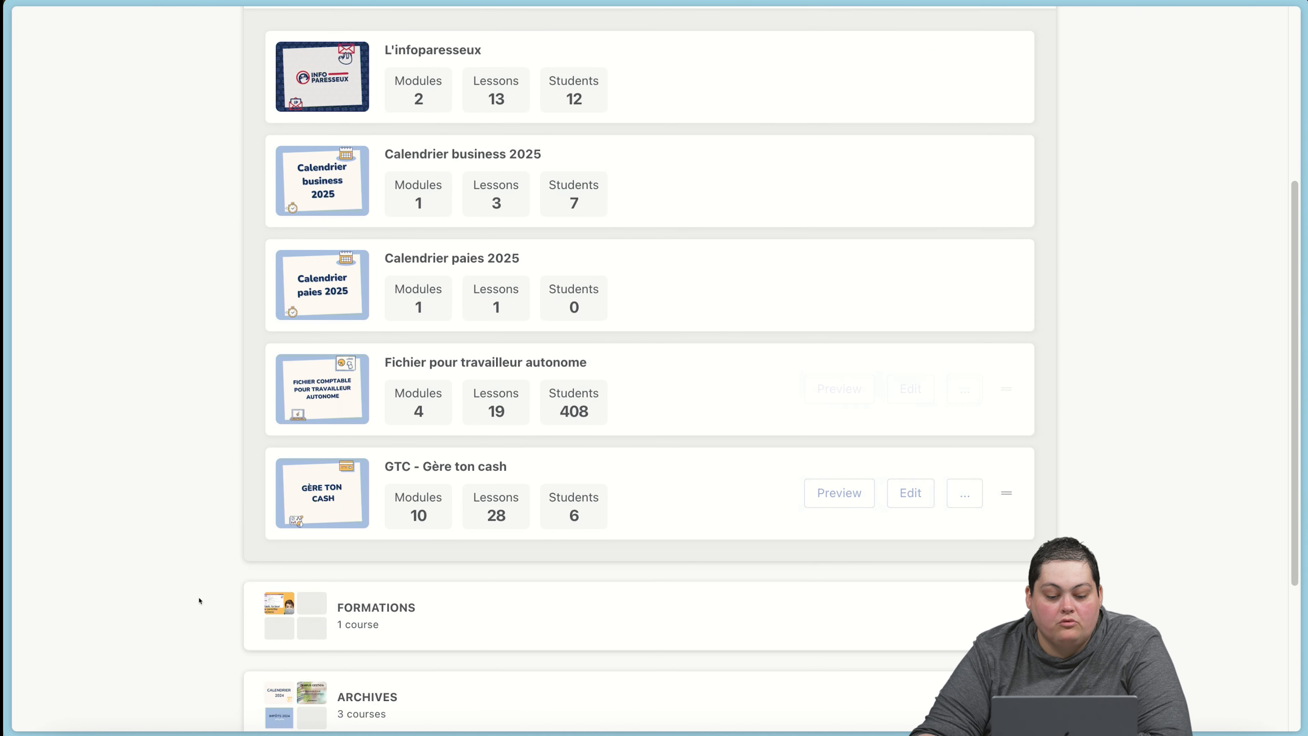
{"action": "scroll", "coordinate": [415, 651], "scroll_direction": "up", "scroll_amount": 5}
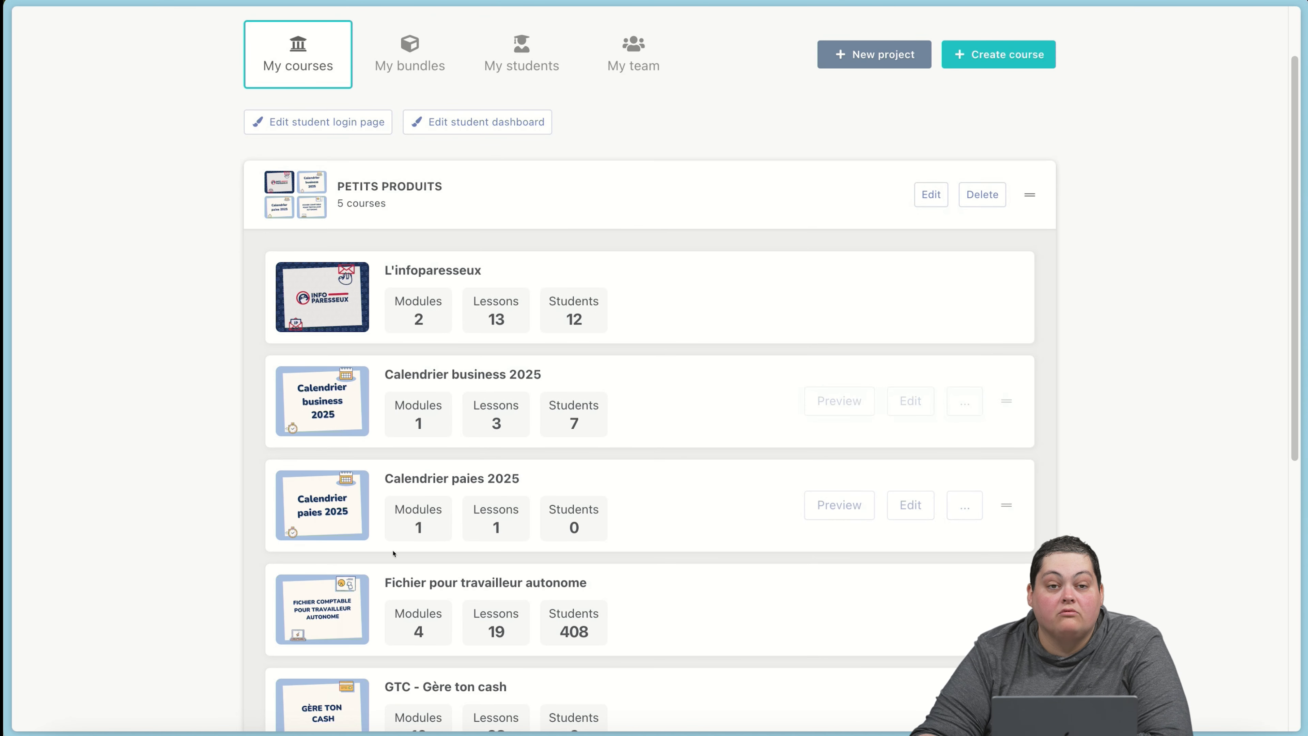
{"action": "left_click", "coordinate": [964, 297]}
{"action": "left_click", "coordinate": [965, 401]}
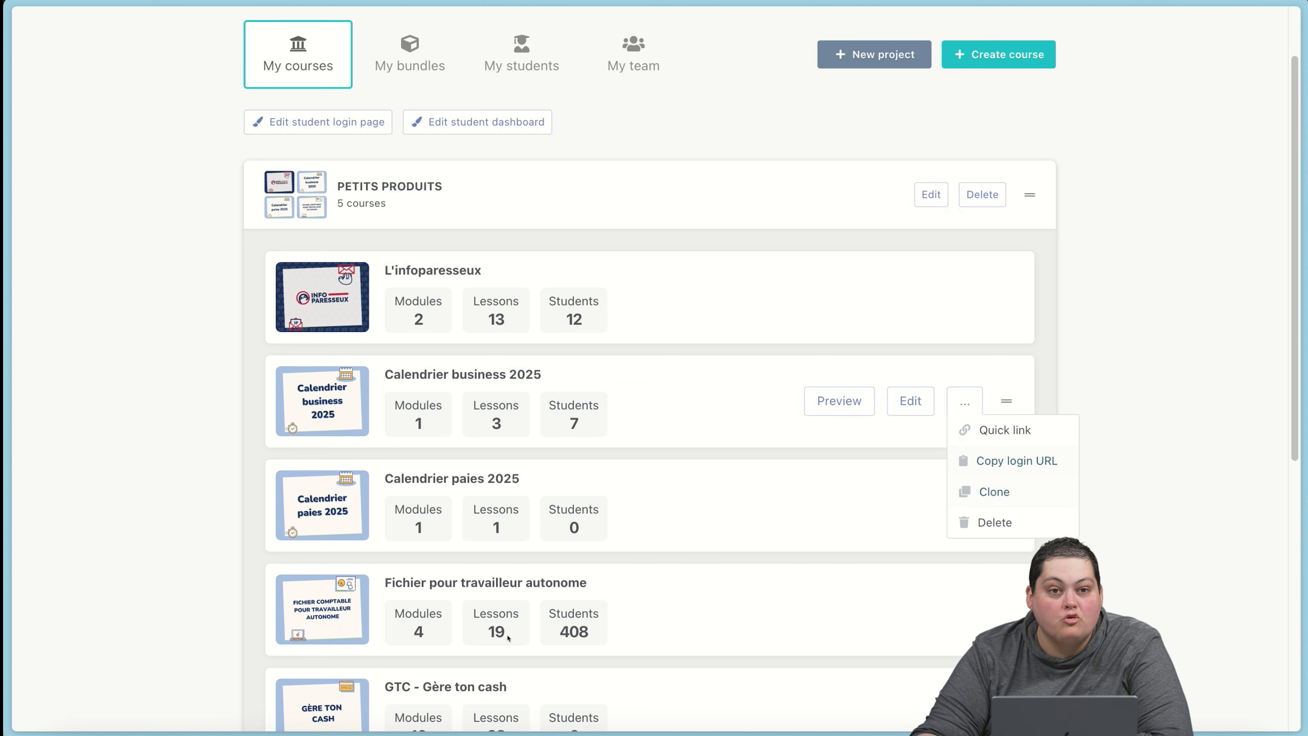
{"action": "scroll", "coordinate": [507, 638], "scroll_direction": "up", "scroll_amount": 3}
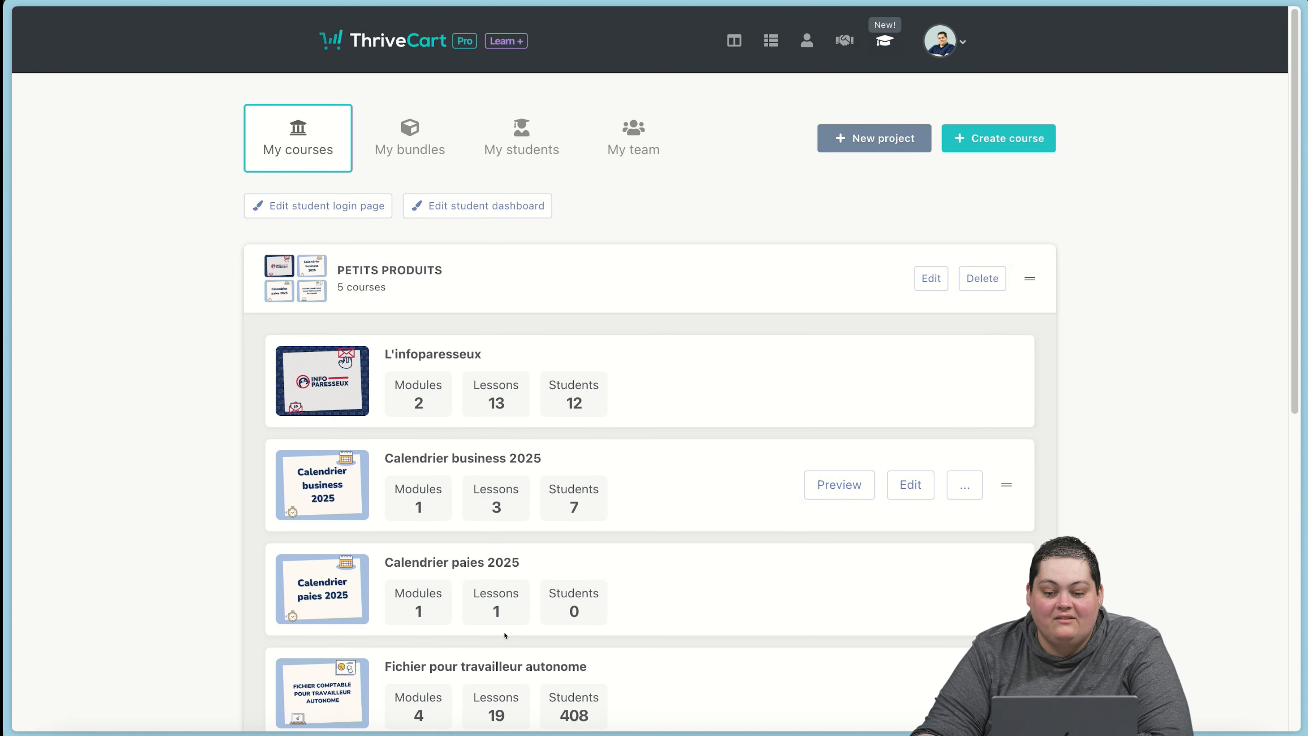
Step: Visit the bundles section and look through the course list again
{"action": "left_click", "coordinate": [410, 138]}
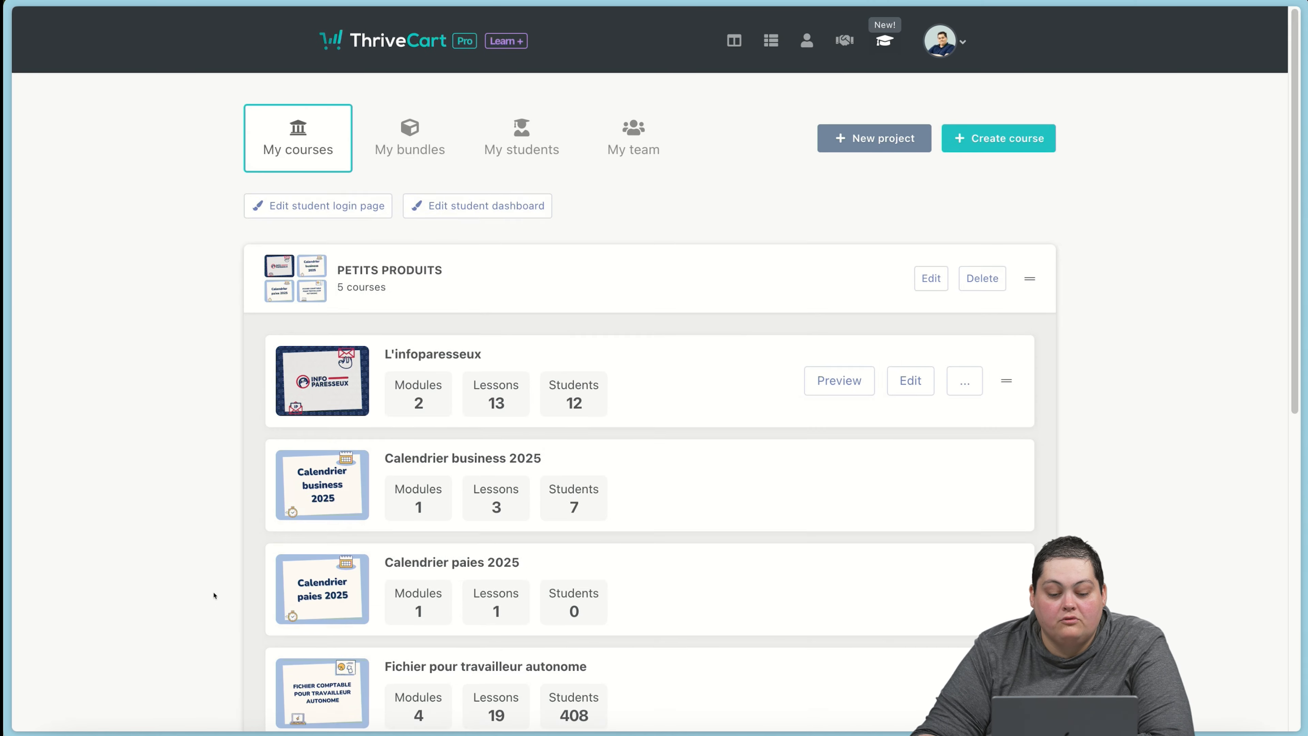
{"action": "scroll", "coordinate": [213, 593], "scroll_direction": "down", "scroll_amount": 5}
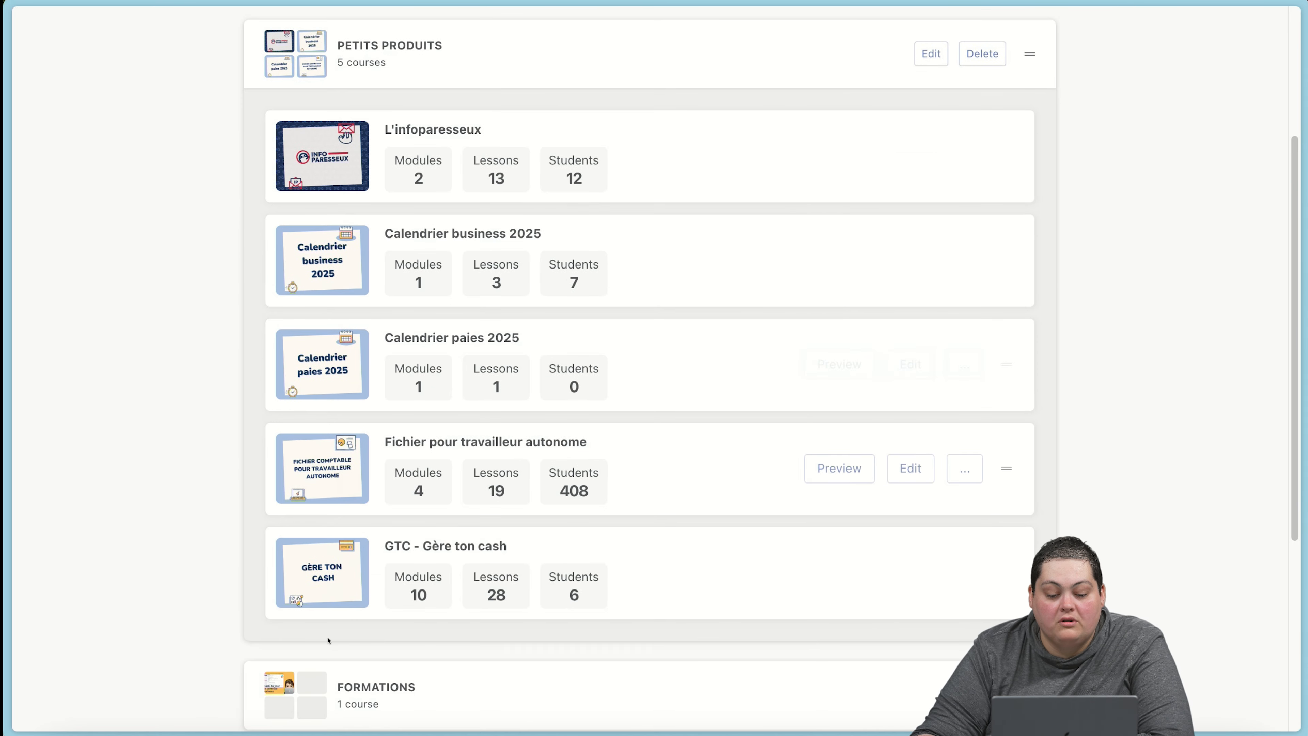
{"action": "scroll", "coordinate": [181, 605], "scroll_direction": "up", "scroll_amount": 5}
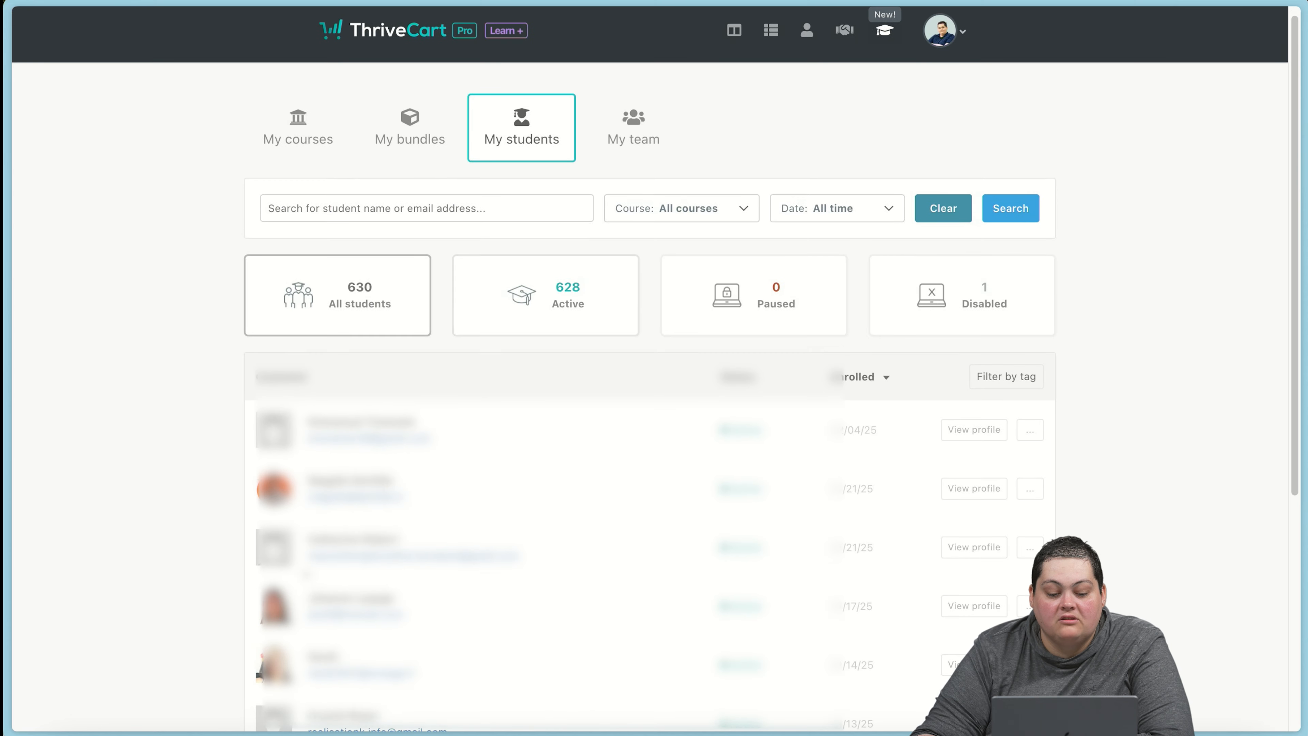
Step: Look through the student list and view the team members
{"action": "scroll", "coordinate": [163, 415], "scroll_direction": "down", "scroll_amount": 7}
{"action": "scroll", "coordinate": [164, 415], "scroll_direction": "up", "scroll_amount": 5}
{"action": "scroll", "coordinate": [326, 470], "scroll_direction": "up", "scroll_amount": 2}
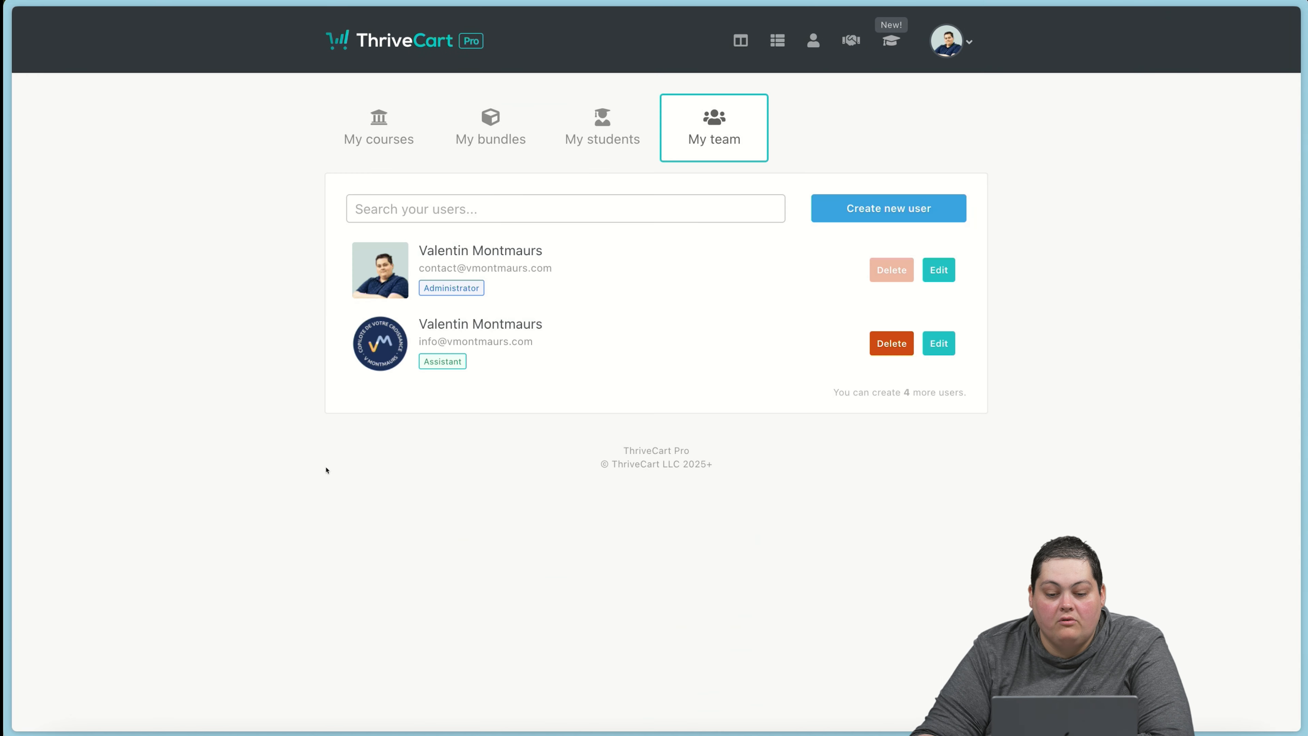